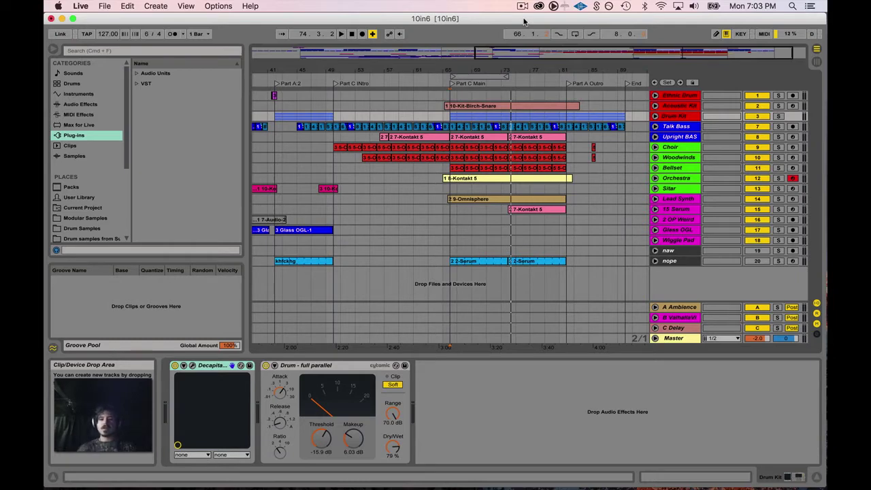
Play the arrangement from the start of the Part C Main section.
{"action": "key", "text": "space"}
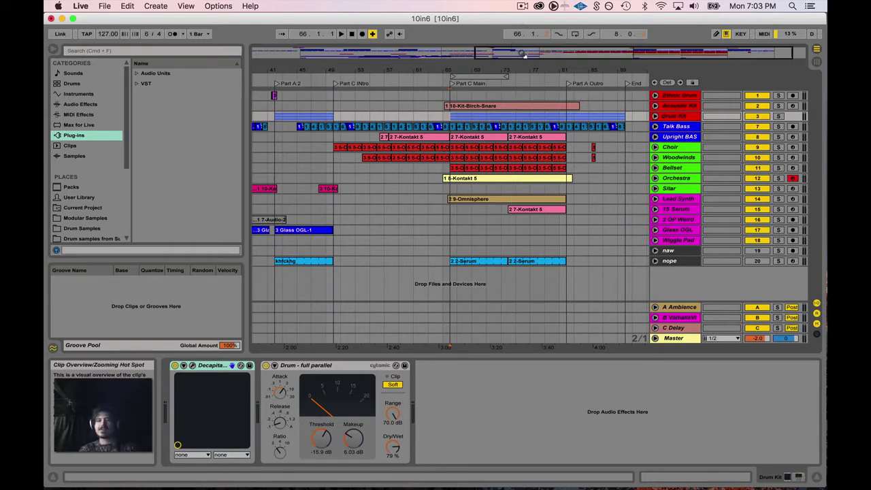
{"action": "left_click_drag", "start_coordinate": [520, 52], "coordinate": [458, 82]}
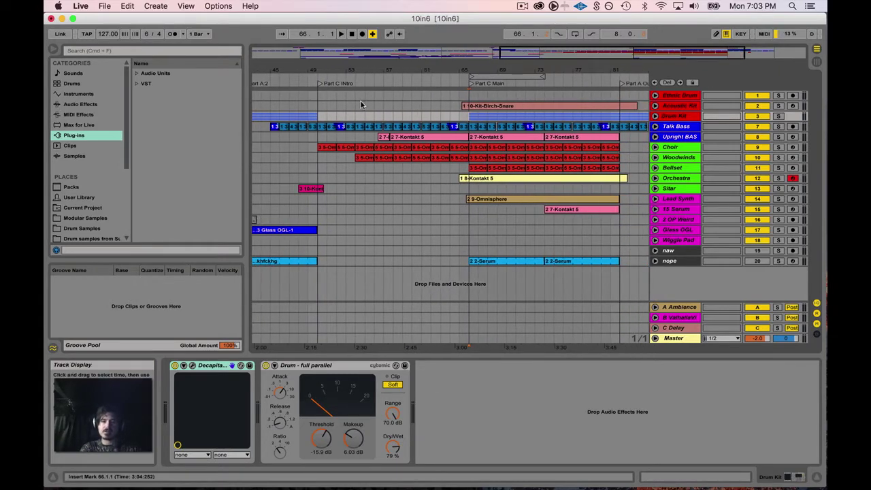
{"action": "key", "text": "space"}
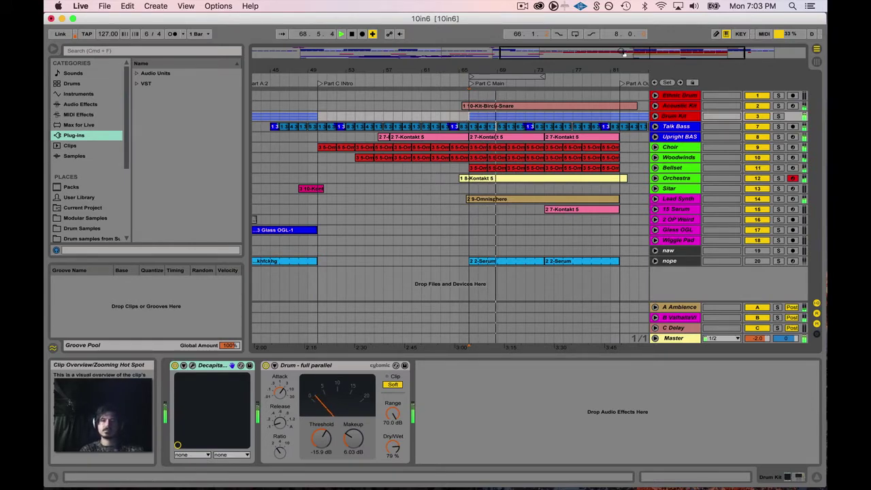
{"action": "left_click_drag", "start_coordinate": [623, 49], "coordinate": [623, 53]}
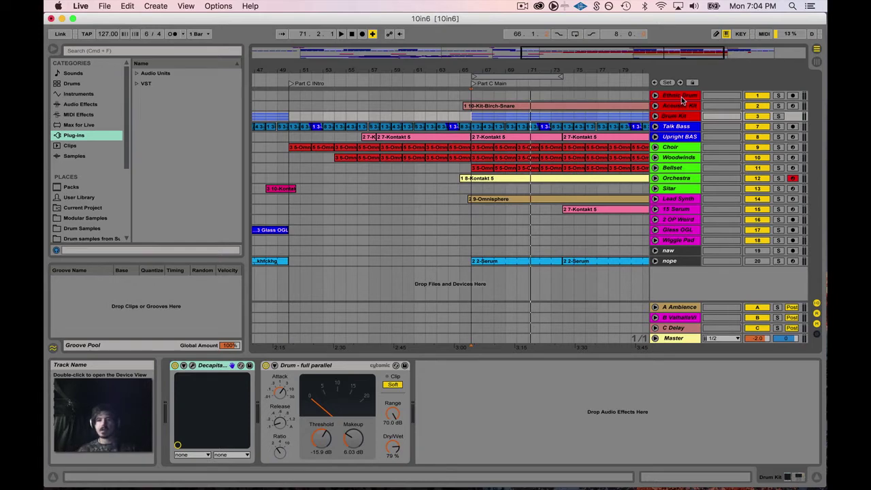
{"action": "left_click", "coordinate": [668, 116]}
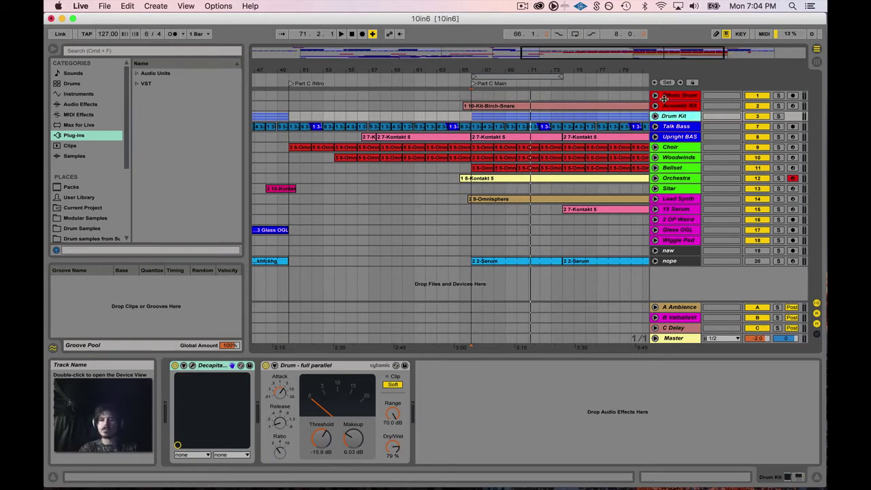
{"action": "left_click", "coordinate": [667, 96]}
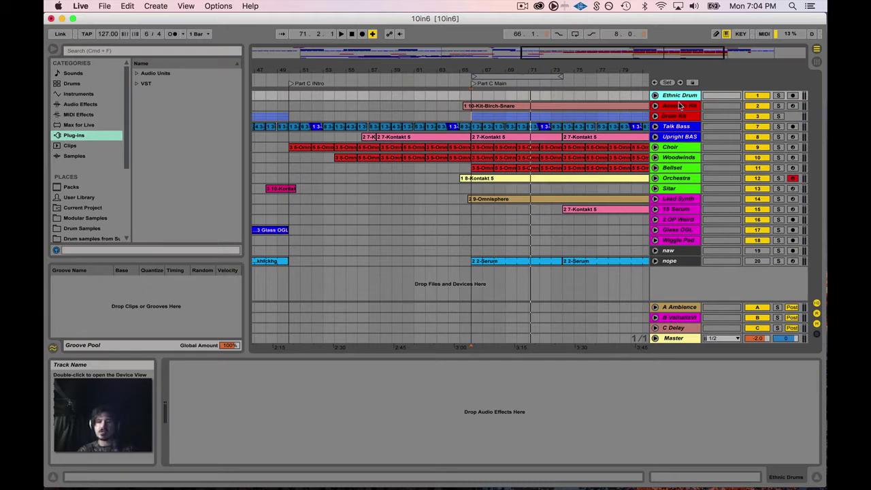
{"action": "key", "text": "Down"}
{"action": "key", "text": "Down"}
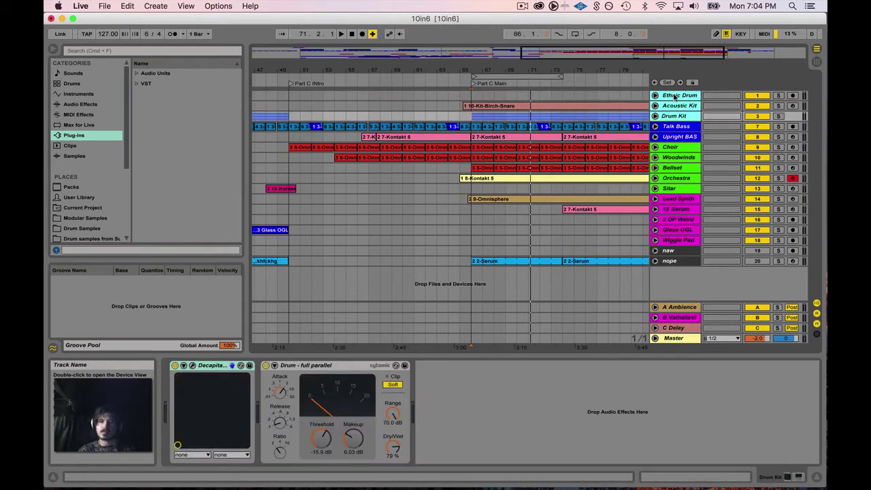
{"action": "right_click", "coordinate": [674, 97]}
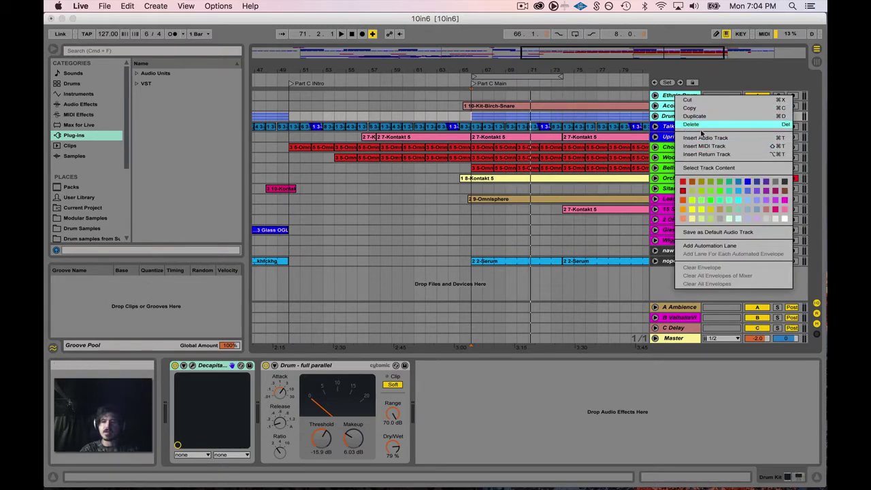
{"action": "left_click", "coordinate": [684, 97]}
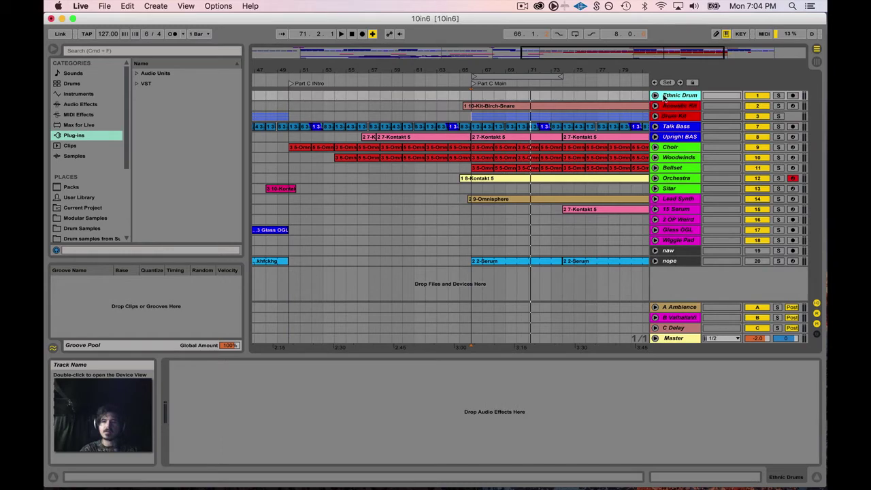
Examine the Ethnic Drum and Acoustic Kit tracks, and the Kick, Snares and Toms tracks inside the Drum Kit group.
{"action": "left_click", "coordinate": [662, 97]}
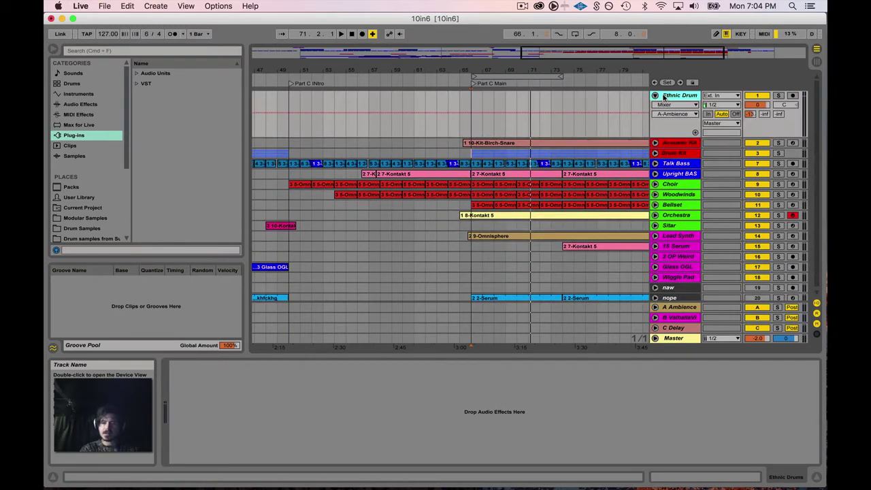
{"action": "left_click", "coordinate": [654, 96]}
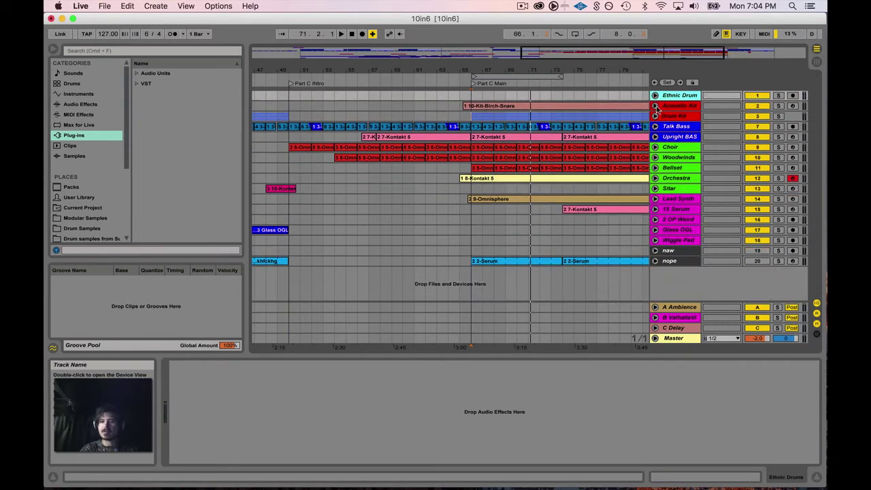
{"action": "left_click", "coordinate": [655, 105]}
{"action": "left_click", "coordinate": [674, 109]}
{"action": "left_click", "coordinate": [654, 106]}
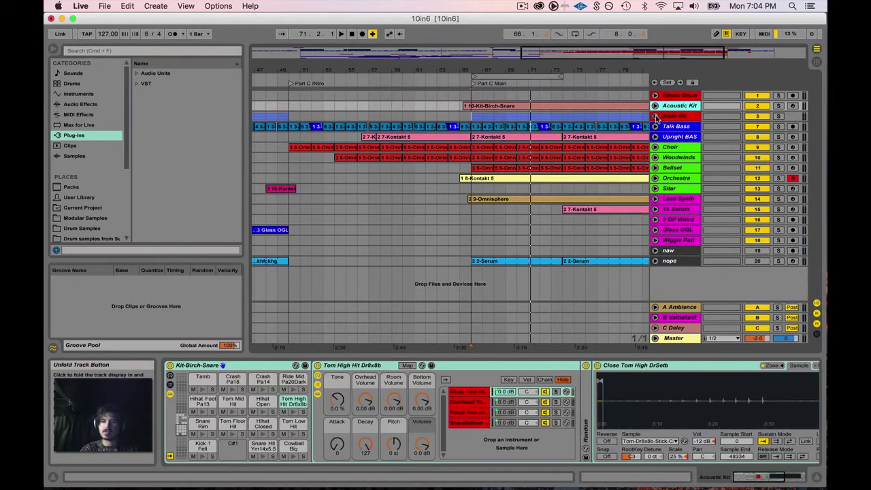
{"action": "left_click", "coordinate": [655, 116]}
{"action": "scroll", "coordinate": [685, 112], "scroll_direction": "down", "scroll_amount": 3}
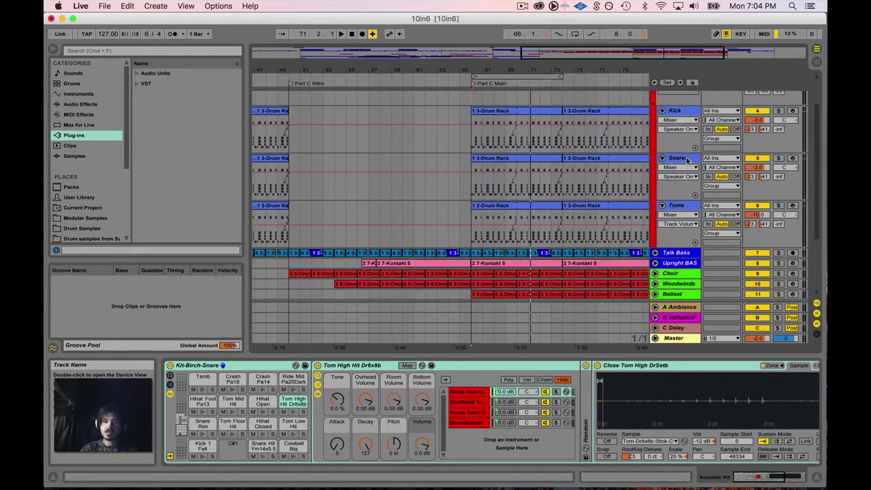
{"action": "left_click", "coordinate": [685, 112]}
{"action": "left_click", "coordinate": [680, 161]}
{"action": "left_click", "coordinate": [678, 204]}
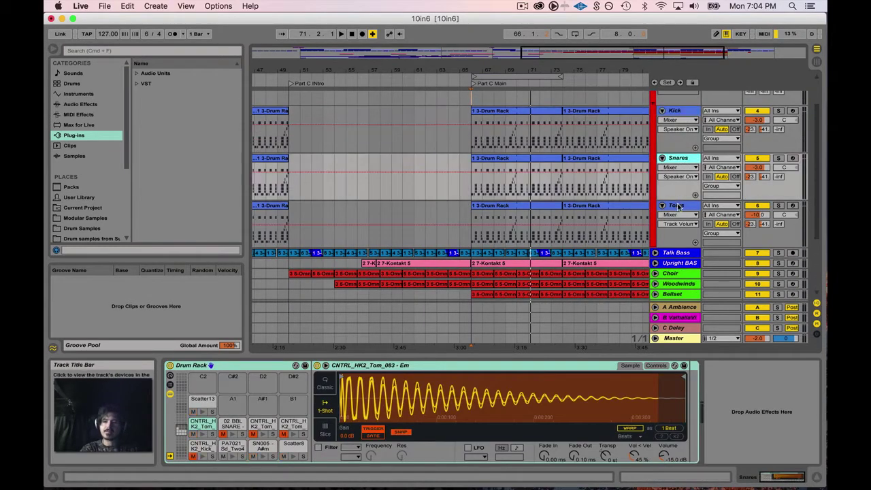
{"action": "scroll", "coordinate": [678, 206], "scroll_direction": "up", "scroll_amount": 3}
Rename the Drum Kit group "E Drum Kit" and fold it.
{"action": "left_click", "coordinate": [683, 117]}
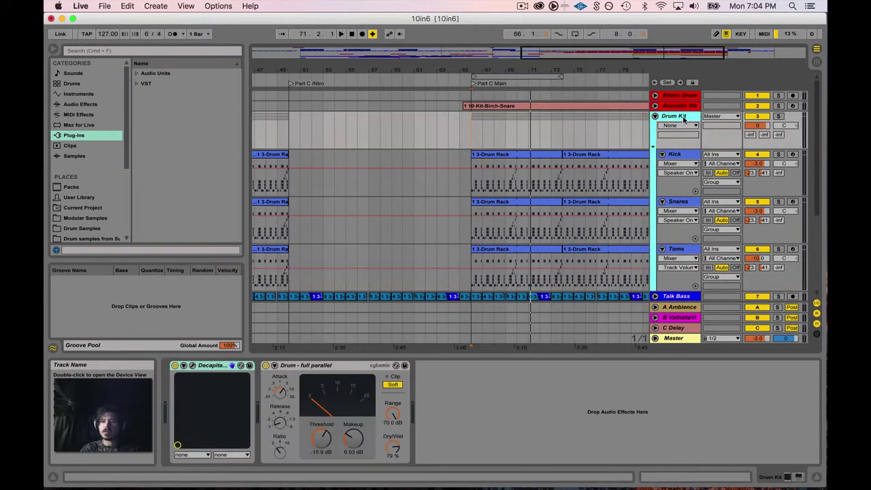
{"action": "right_click", "coordinate": [671, 117]}
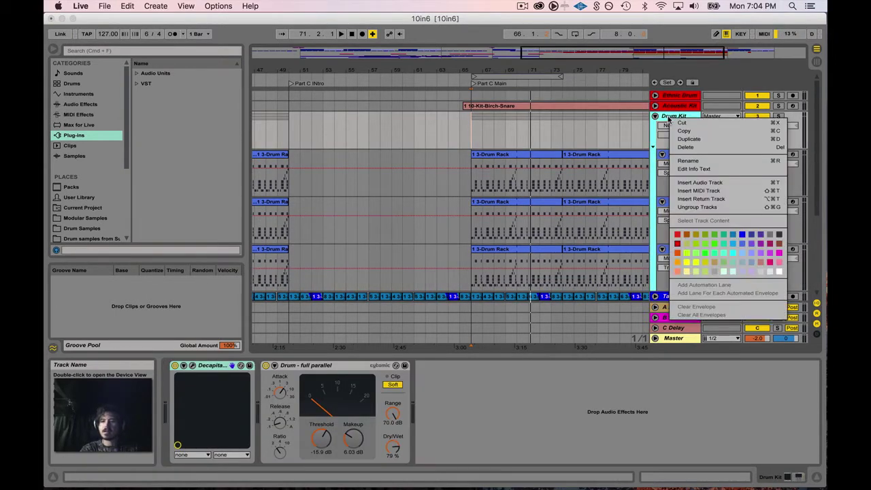
{"action": "left_click", "coordinate": [677, 164]}
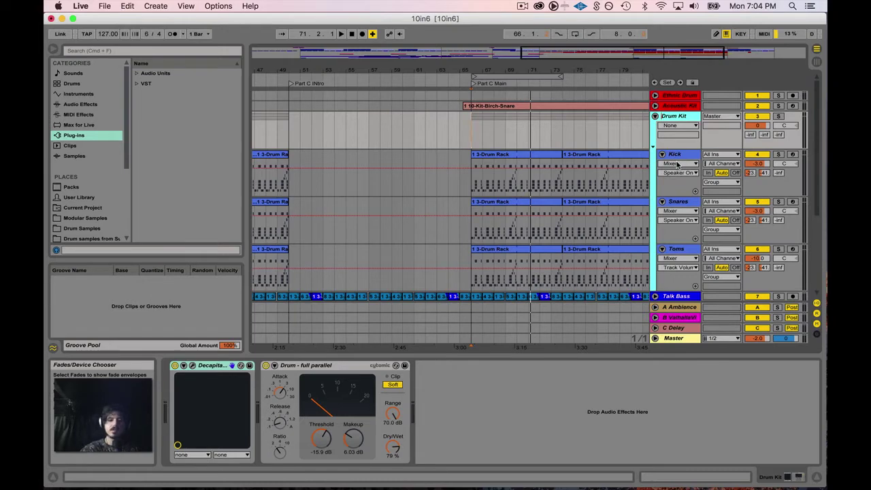
{"action": "key", "text": "Left"}
{"action": "type", "text": "E"}
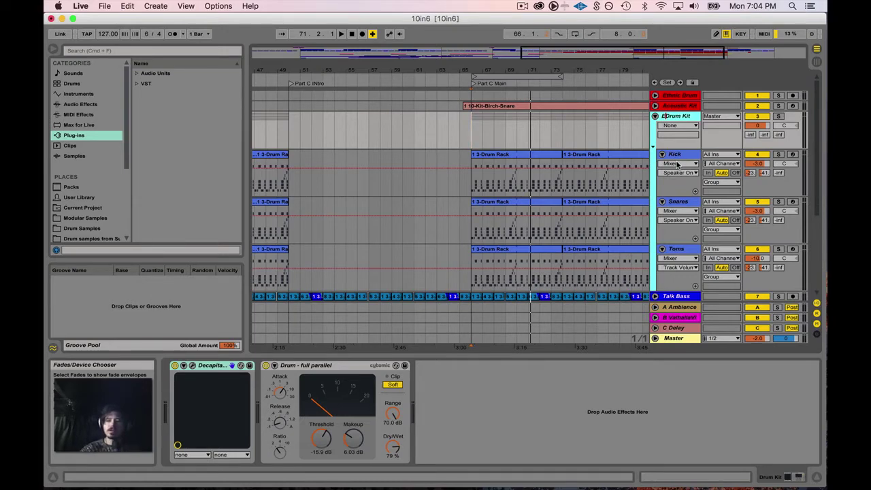
{"action": "left_click", "coordinate": [655, 116]}
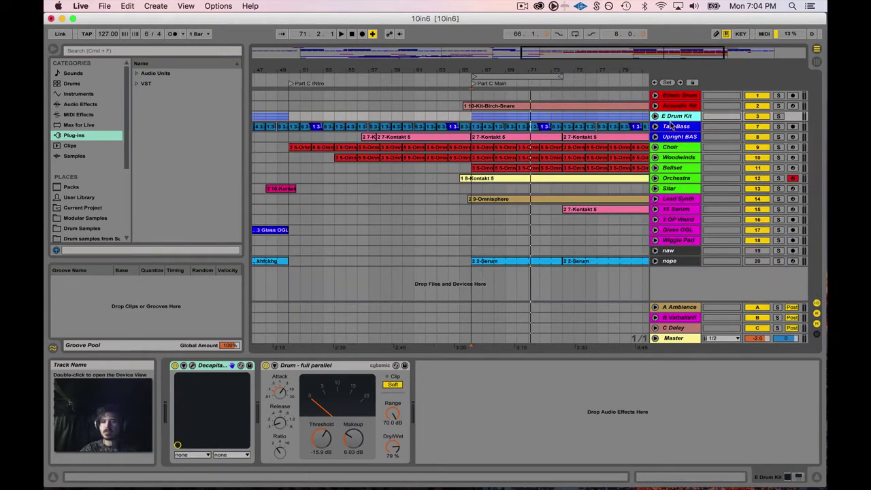
{"action": "left_click", "coordinate": [655, 116]}
{"action": "left_click", "coordinate": [655, 116]}
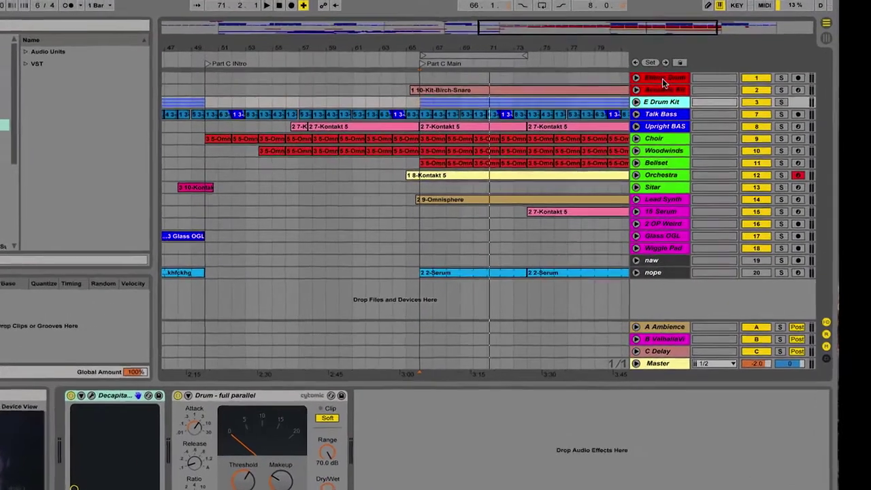
Insert a new audio track and move it above the Ethnic Drum track.
{"action": "left_click", "coordinate": [680, 99]}
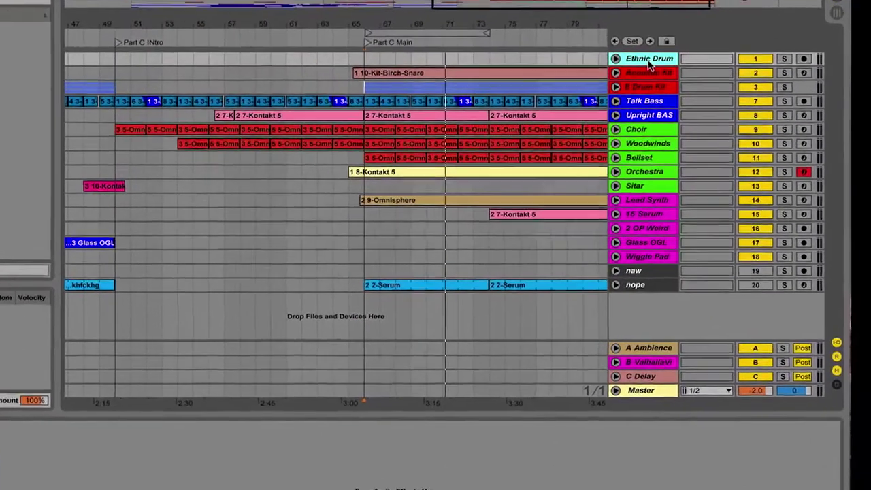
{"action": "right_click", "coordinate": [680, 99]}
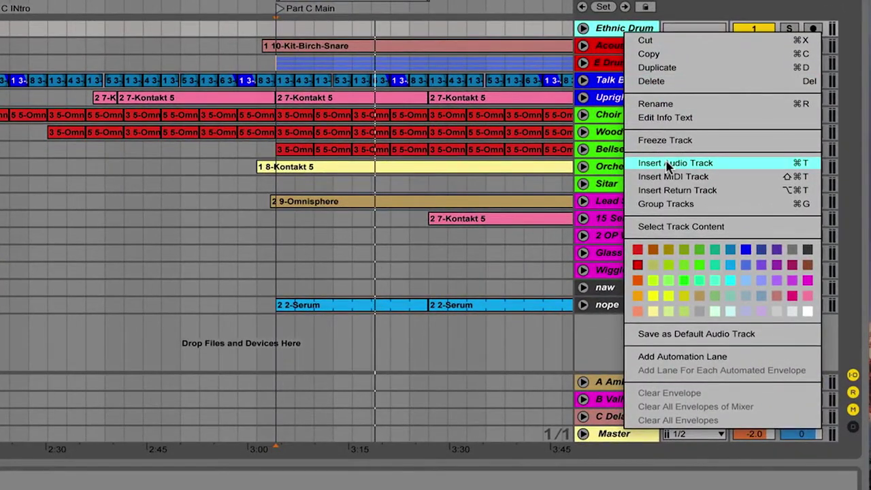
{"action": "left_click", "coordinate": [667, 163]}
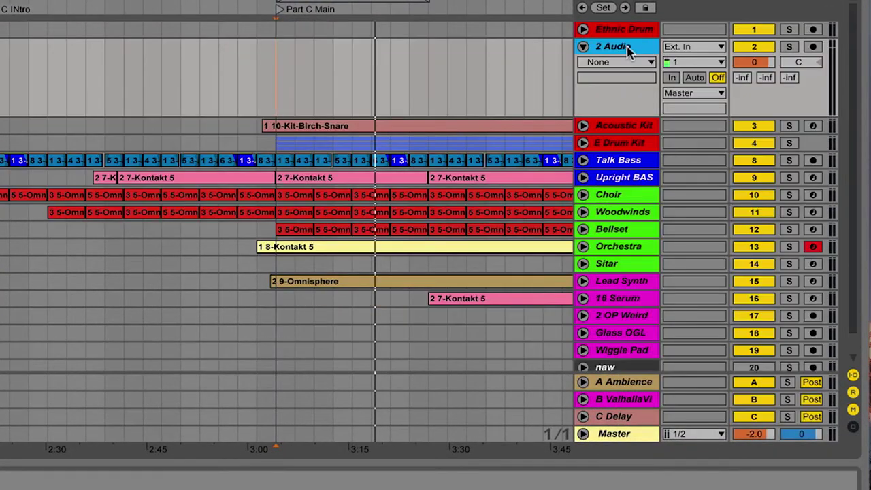
{"action": "mouse_move", "coordinate": [632, 45]}
{"action": "left_mouse_down"}
{"action": "mouse_move", "coordinate": [624, 22]}
{"action": "mouse_move", "coordinate": [625, 29]}
{"action": "left_mouse_up"}
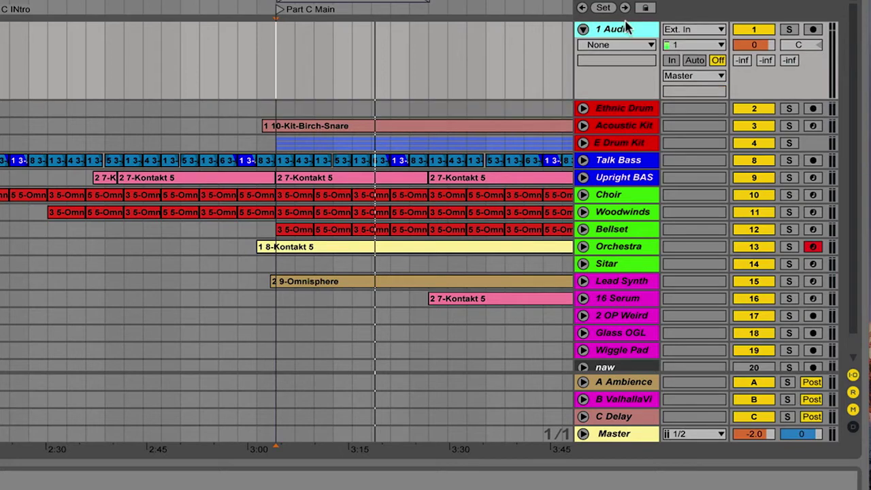
Rename the new audio track "Drum Bus".
{"action": "right_click", "coordinate": [622, 36]}
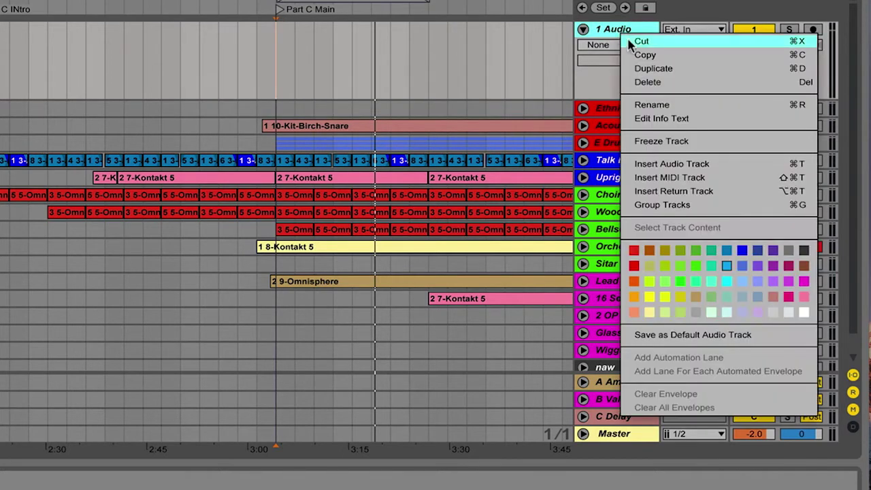
{"action": "left_click", "coordinate": [646, 105]}
{"action": "type", "text": "Drm"}
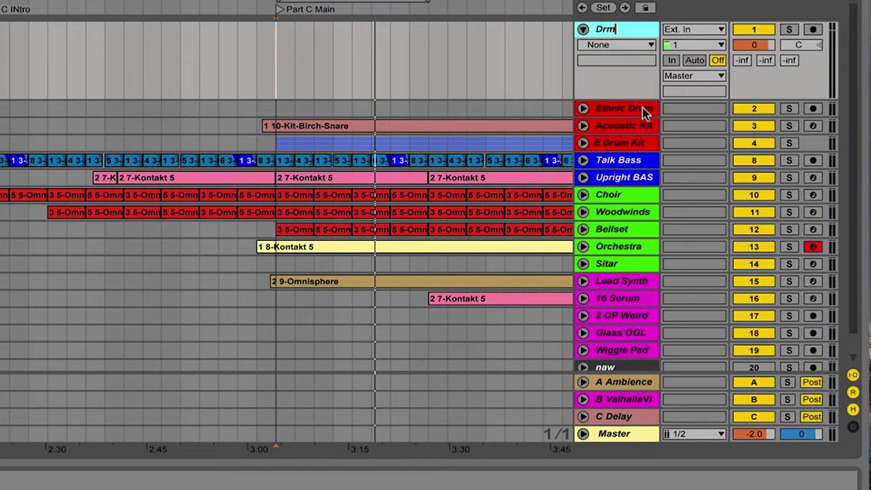
{"action": "type", "text": "um Bu"}
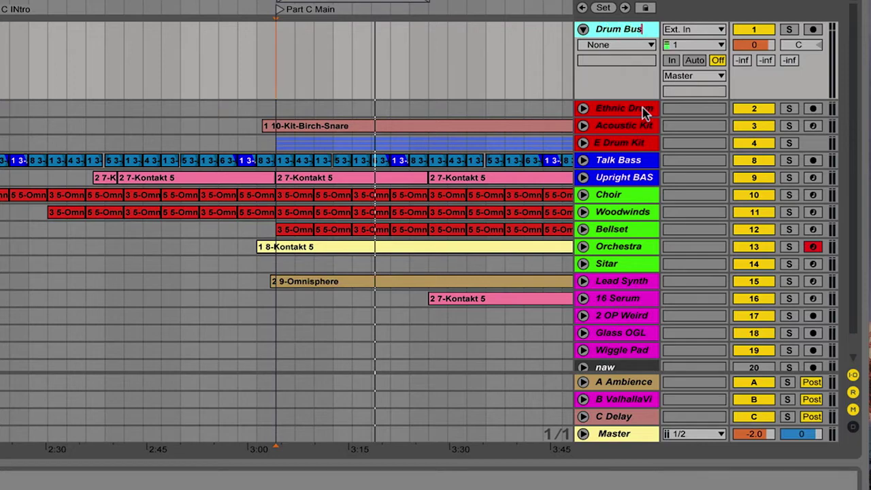
{"action": "type", "text": "s"}
{"action": "key", "text": "Return"}
Unfold the Ethnic Drum, Acoustic Kit and E Drum Kit tracks to show their output routing.
{"action": "left_click", "coordinate": [583, 109]}
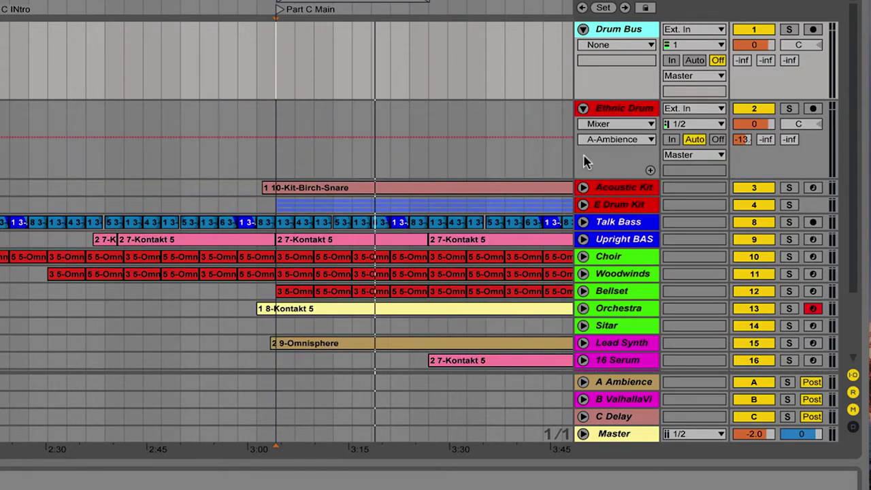
{"action": "left_click", "coordinate": [583, 187]}
{"action": "scroll", "coordinate": [610, 172], "scroll_direction": "down", "scroll_amount": 2}
{"action": "left_click", "coordinate": [583, 211]}
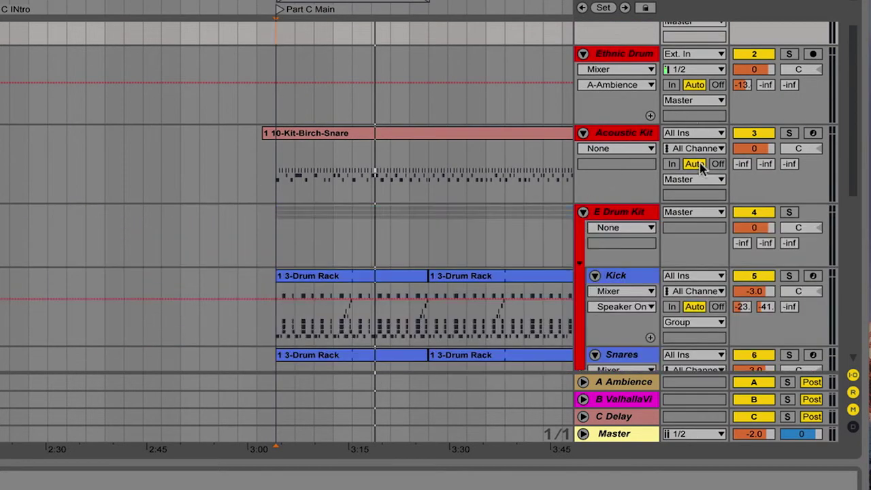
{"action": "scroll", "coordinate": [688, 133], "scroll_direction": "up", "scroll_amount": 2}
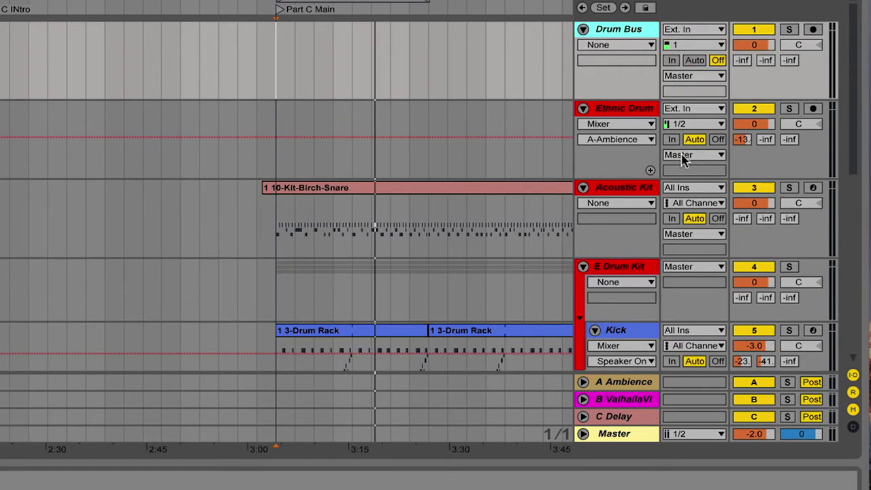
{"action": "left_click", "coordinate": [614, 434]}
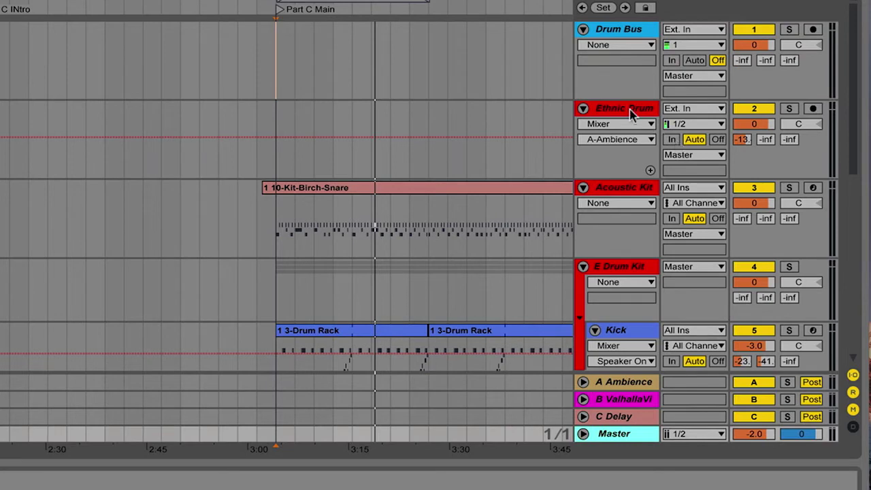
Set the Drum Bus track's colour to the same red as the other drum tracks.
{"action": "left_click", "coordinate": [626, 28]}
{"action": "right_click", "coordinate": [616, 32]}
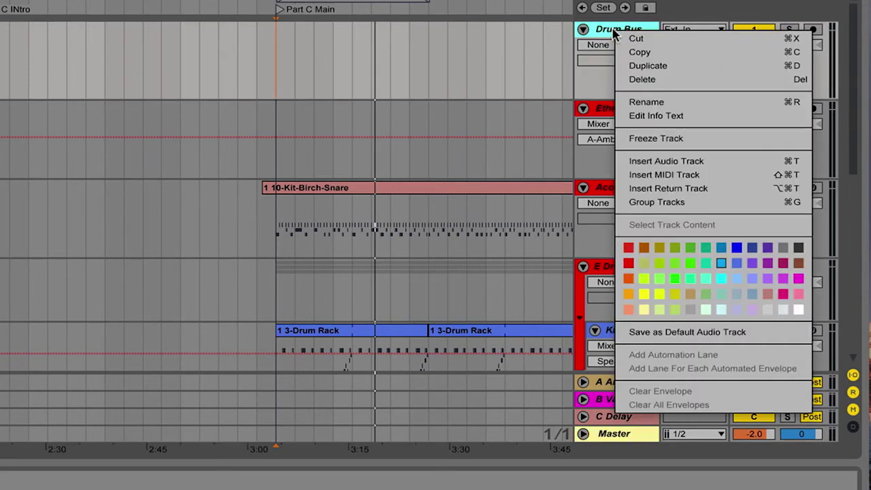
{"action": "left_click", "coordinate": [628, 263]}
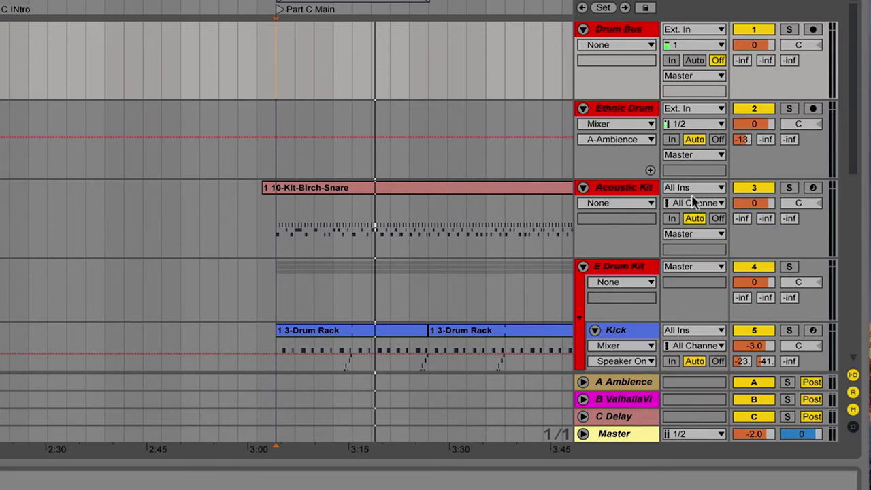
Route the Ethnic Drum track's audio output to Drum Bus.
{"action": "left_click", "coordinate": [696, 155]}
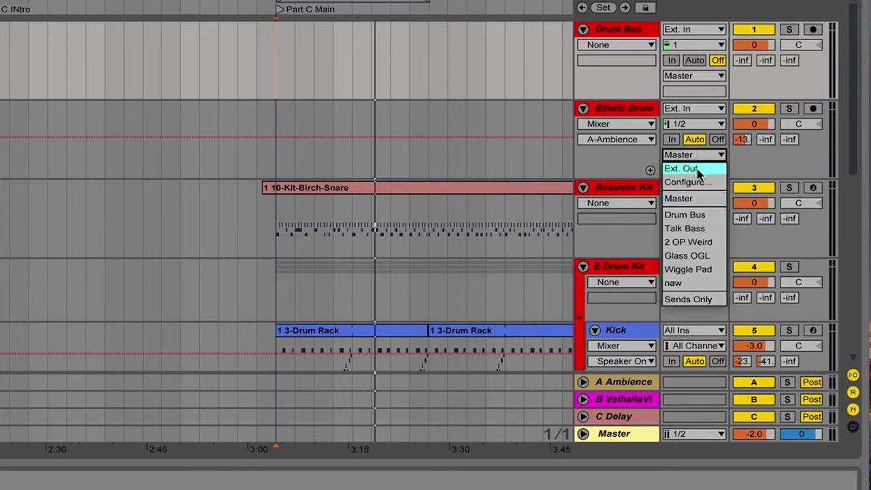
{"action": "left_click", "coordinate": [698, 215]}
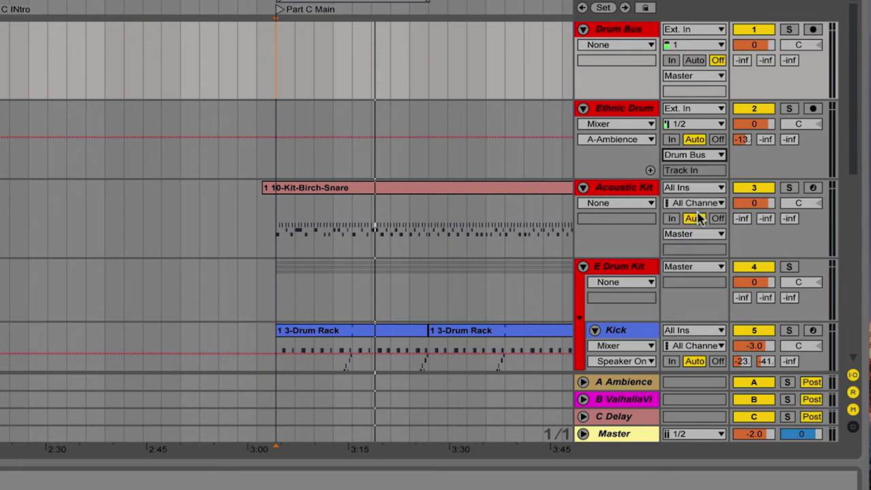
Route the audio outputs of the Acoustic Kit and E Drum Kit tracks to Drum Bus.
{"action": "left_click", "coordinate": [693, 234]}
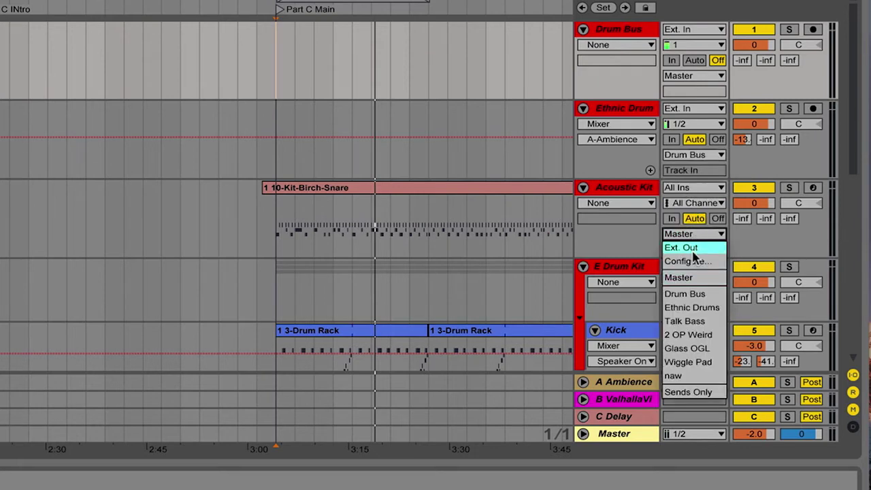
{"action": "left_click", "coordinate": [692, 292]}
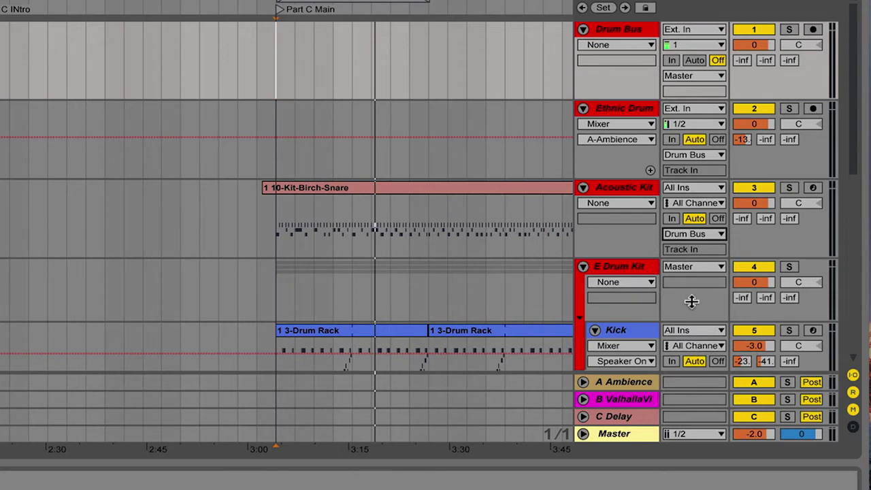
{"action": "scroll", "coordinate": [690, 321], "scroll_direction": "down", "scroll_amount": 1}
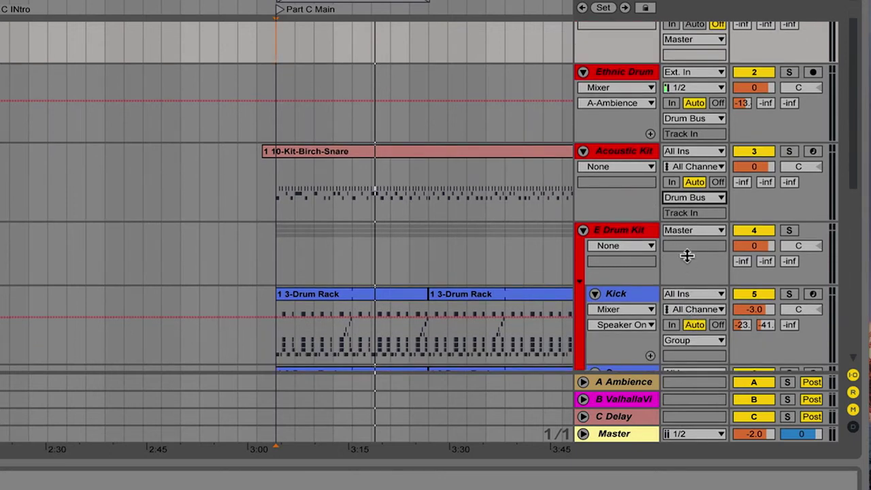
{"action": "left_click", "coordinate": [694, 230]}
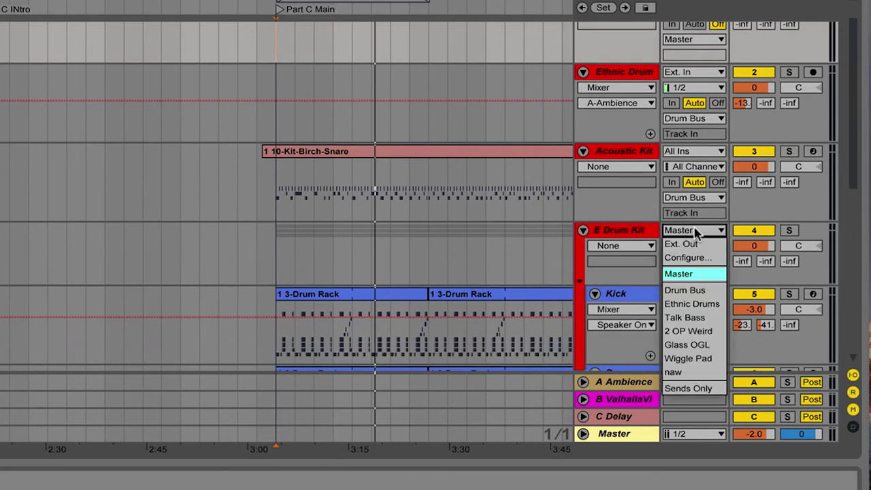
{"action": "left_click", "coordinate": [685, 290]}
Fold the E Drum Kit, Acoustic Kit and Ethnic Drum tracks.
{"action": "left_click", "coordinate": [583, 230]}
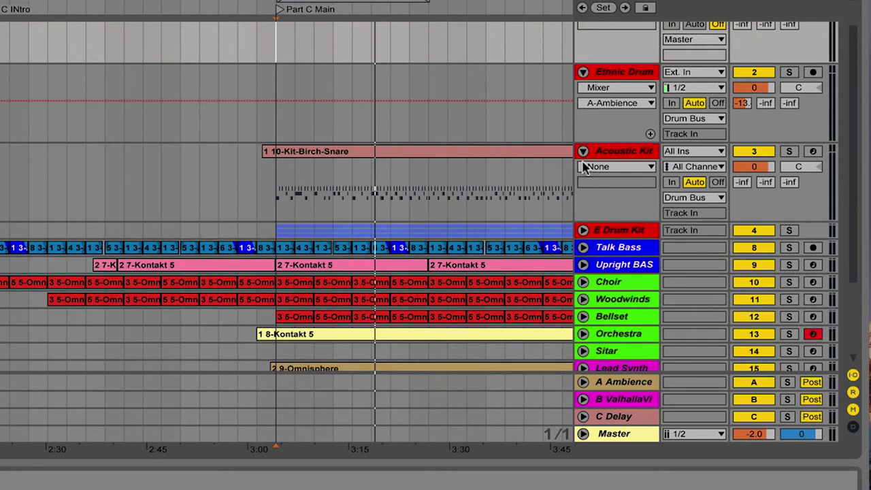
{"action": "left_click", "coordinate": [583, 151]}
{"action": "left_click", "coordinate": [583, 72]}
{"action": "scroll", "coordinate": [599, 112], "scroll_direction": "up", "scroll_amount": 2}
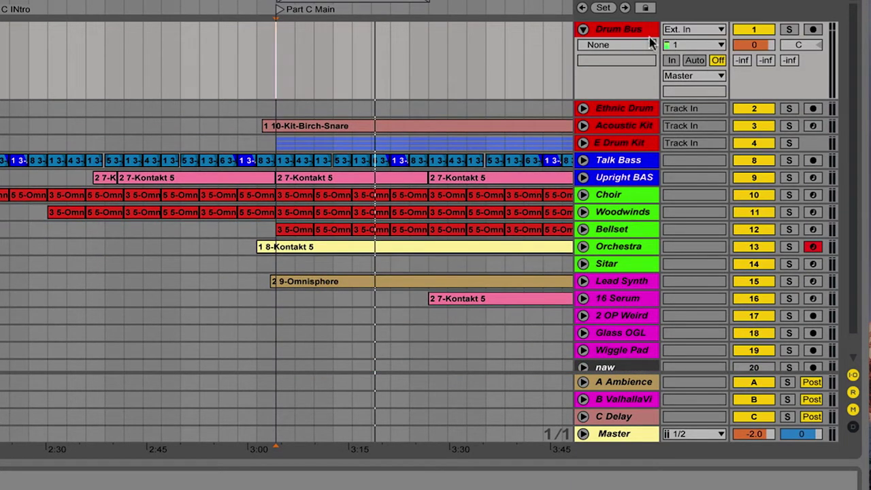
Set the Drum Bus track's monitoring to In and its audio input to No Input.
{"action": "left_click", "coordinate": [671, 60]}
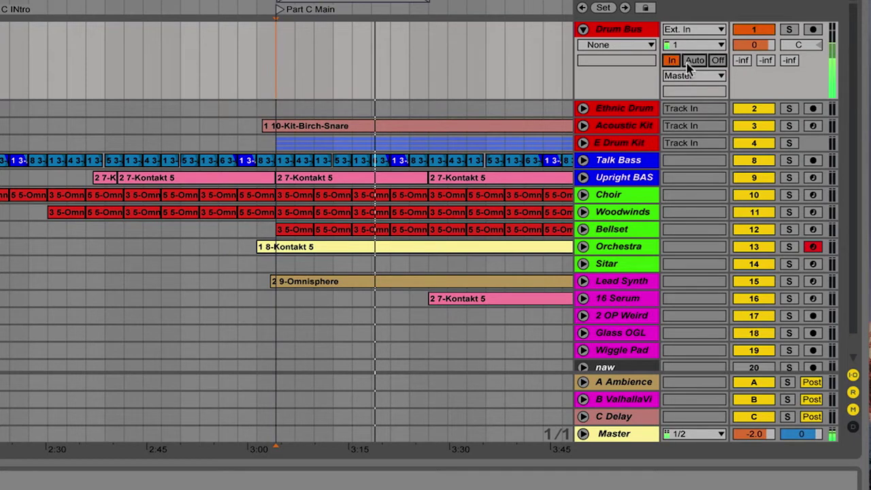
{"action": "left_click", "coordinate": [705, 32]}
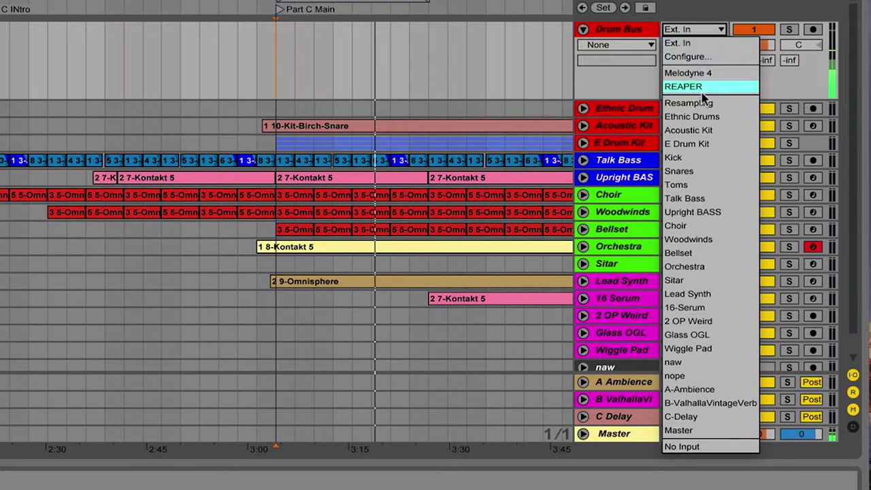
{"action": "left_click", "coordinate": [695, 447]}
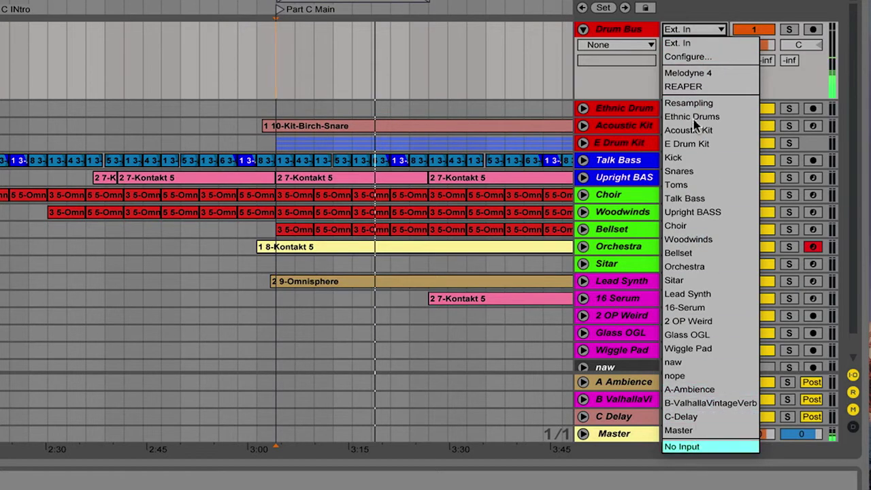
{"action": "left_click", "coordinate": [633, 31]}
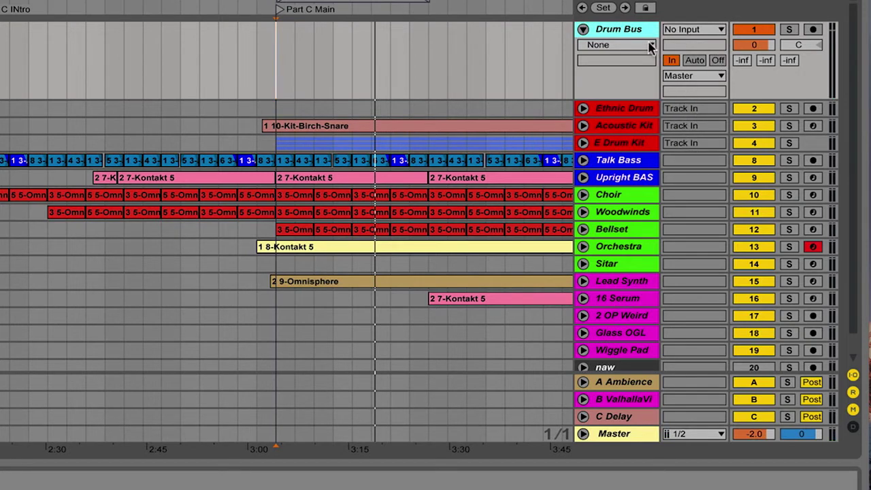
Play the song from Part C Main and solo the Drum Bus to check the routed drums.
{"action": "key", "text": "space"}
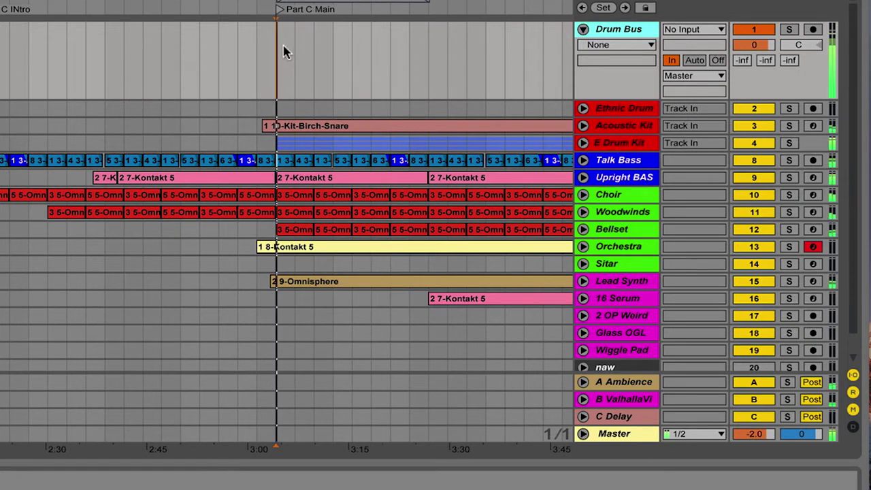
{"action": "left_click", "coordinate": [789, 30]}
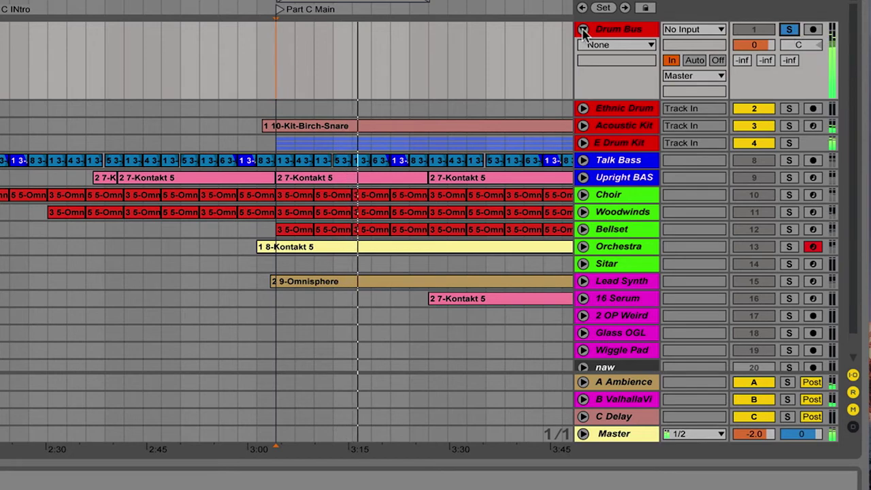
{"action": "left_click", "coordinate": [615, 32]}
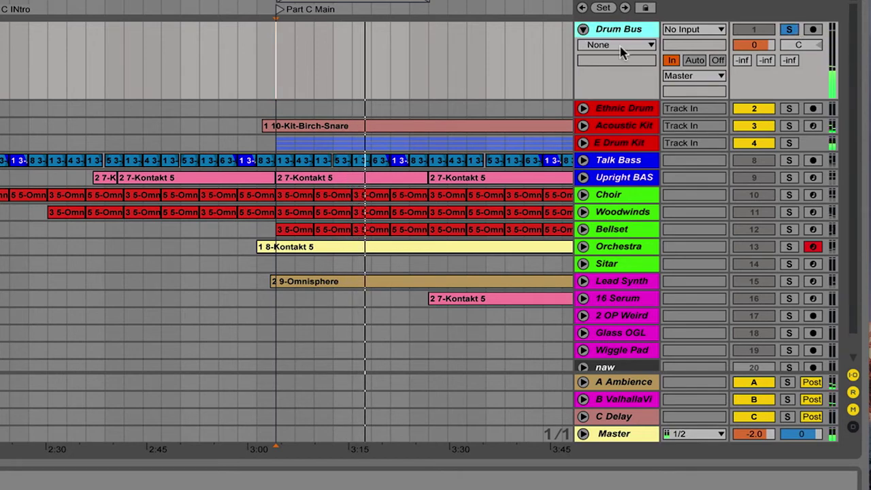
{"action": "left_click", "coordinate": [582, 31]}
{"action": "left_click", "coordinate": [583, 30]}
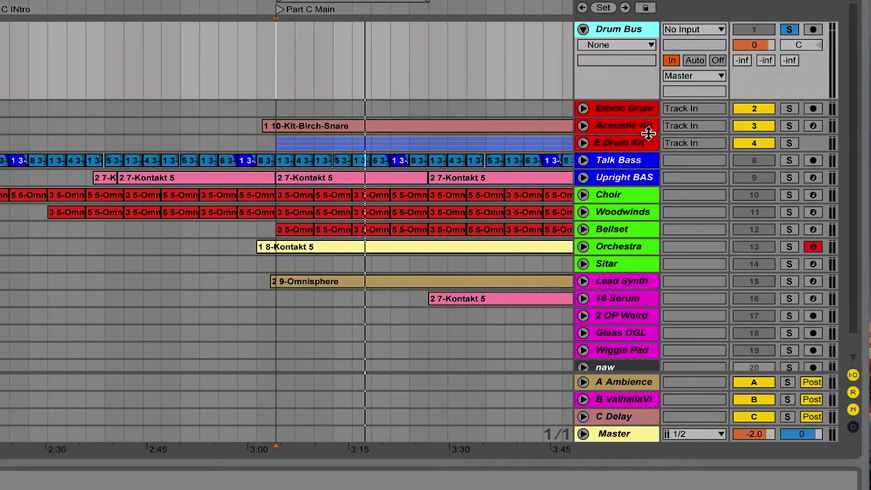
Insert an audio track directly below the E Drum Kit group and set its input to No Input.
{"action": "left_click", "coordinate": [619, 165]}
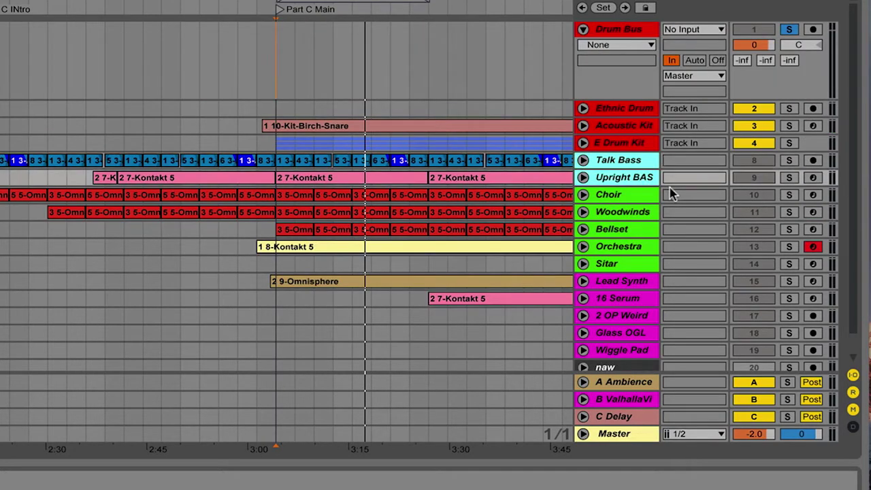
{"action": "left_click", "coordinate": [619, 143]}
{"action": "right_click", "coordinate": [616, 143]}
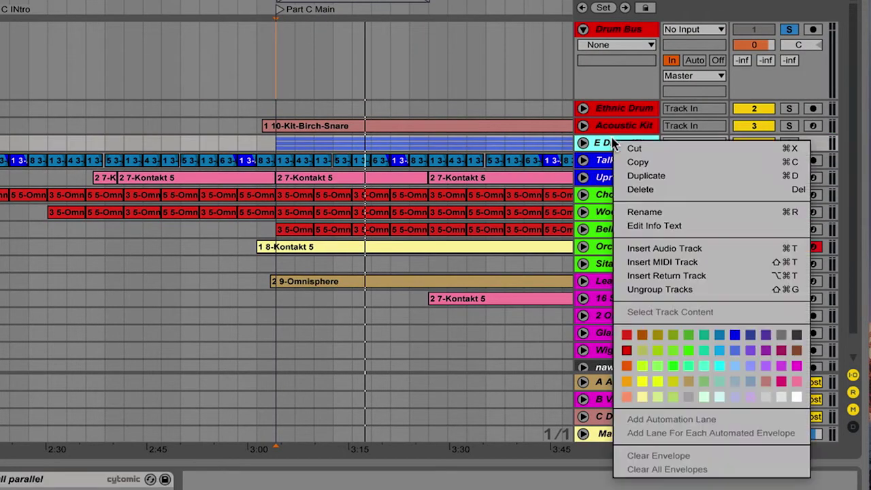
{"action": "left_click", "coordinate": [667, 250]}
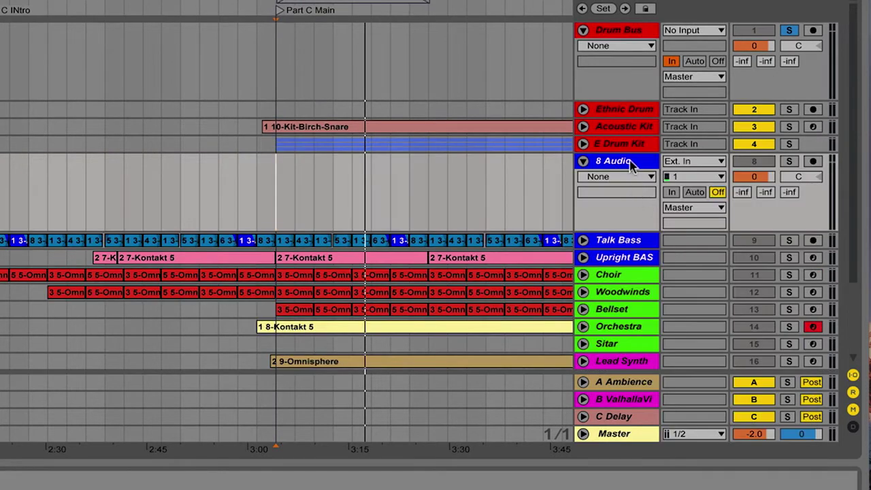
{"action": "left_click", "coordinate": [692, 163]}
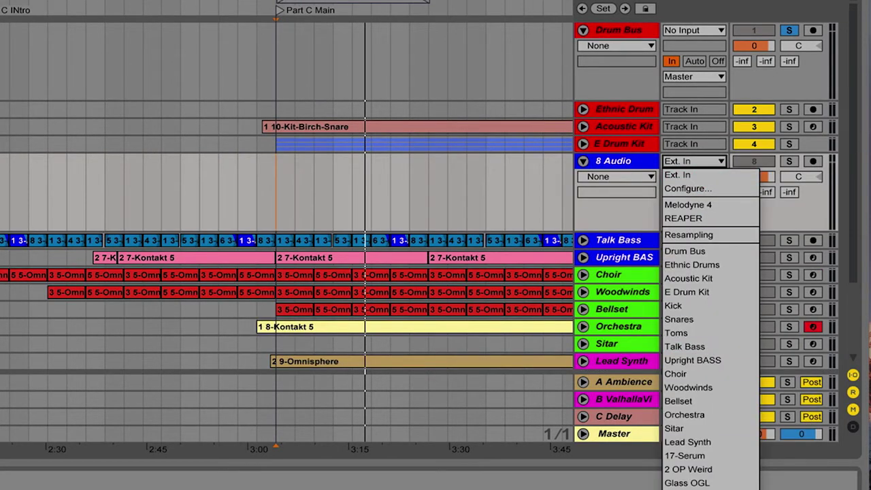
{"action": "left_click", "coordinate": [707, 476]}
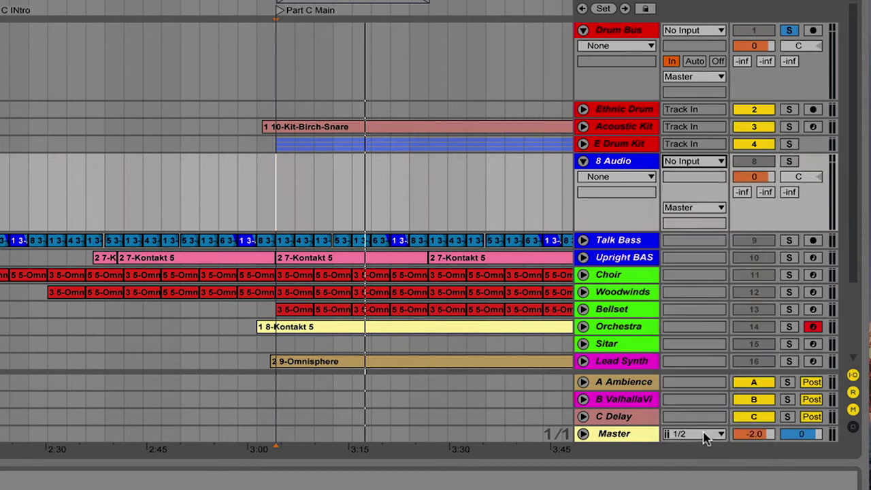
Rename the new audio track "Bass Bus".
{"action": "left_click", "coordinate": [616, 165]}
{"action": "right_click", "coordinate": [618, 170]}
{"action": "left_click", "coordinate": [659, 236]}
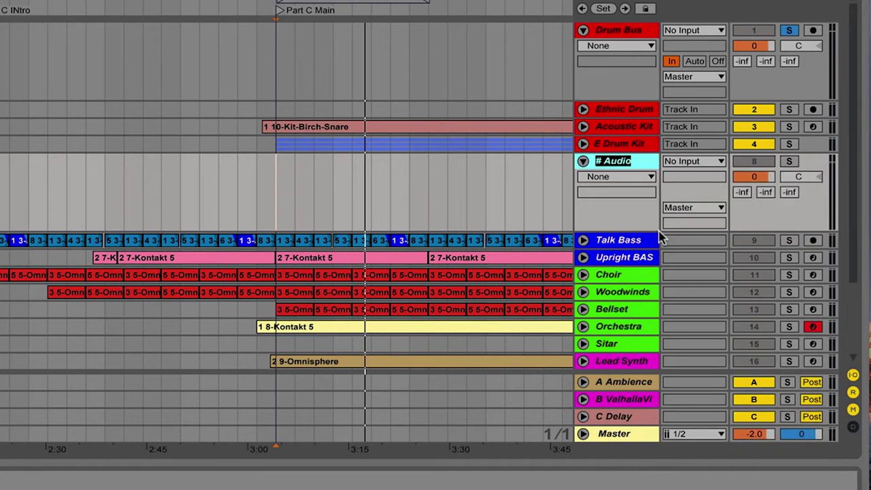
{"action": "type", "text": "Bass Bus"}
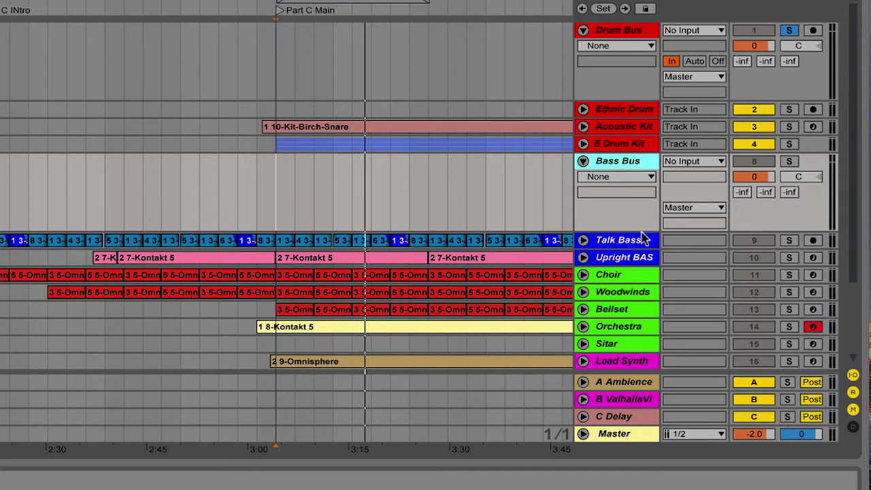
Unfold the Talk Bass and Upright BASS tracks and route both audio outputs to Bass Bus.
{"action": "left_click", "coordinate": [583, 239]}
{"action": "left_click", "coordinate": [583, 264]}
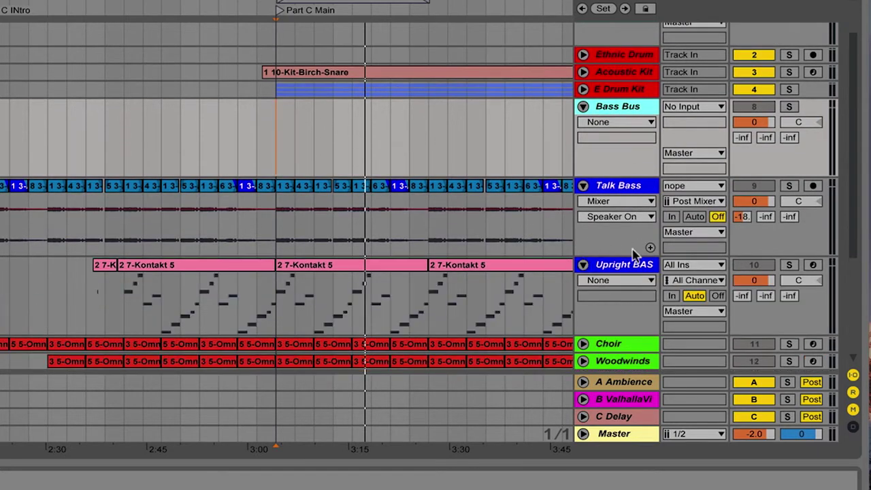
{"action": "left_click", "coordinate": [635, 188]}
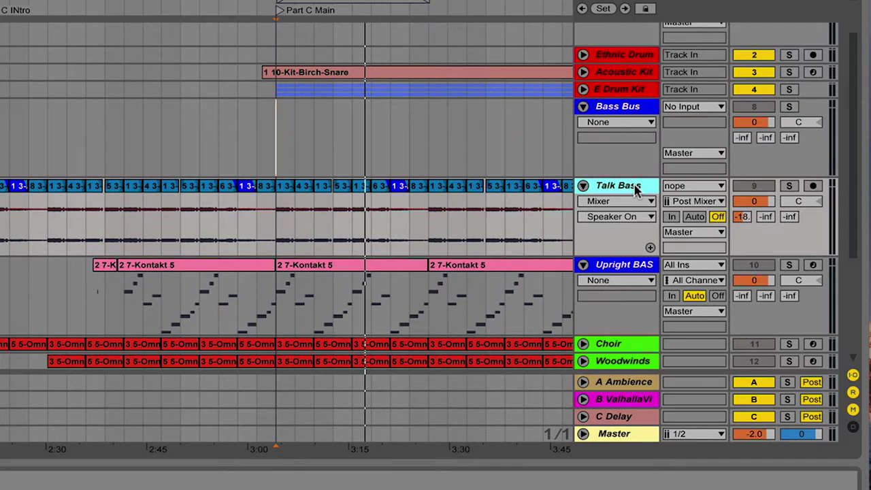
{"action": "key", "text": "shift+Down"}
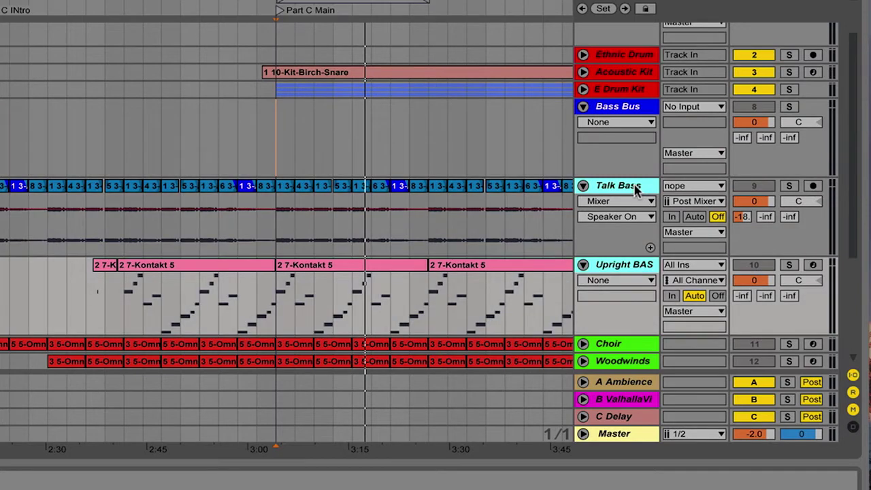
{"action": "left_click", "coordinate": [694, 232]}
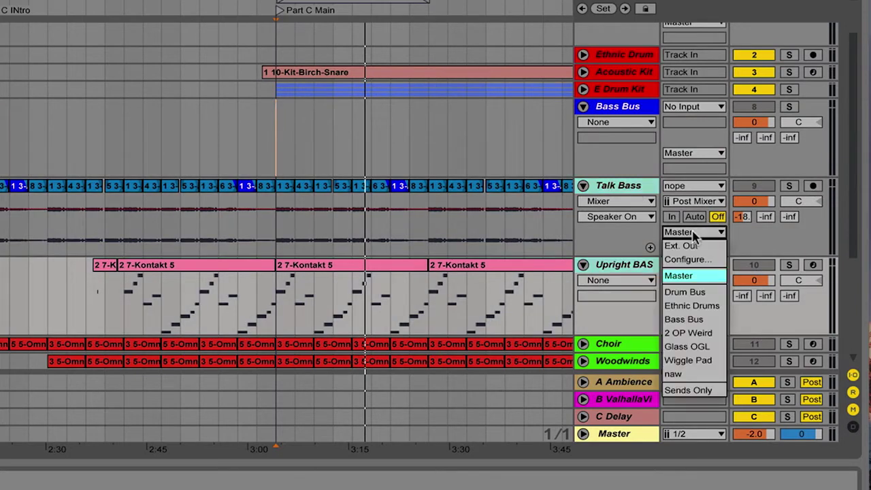
{"action": "left_click", "coordinate": [704, 319]}
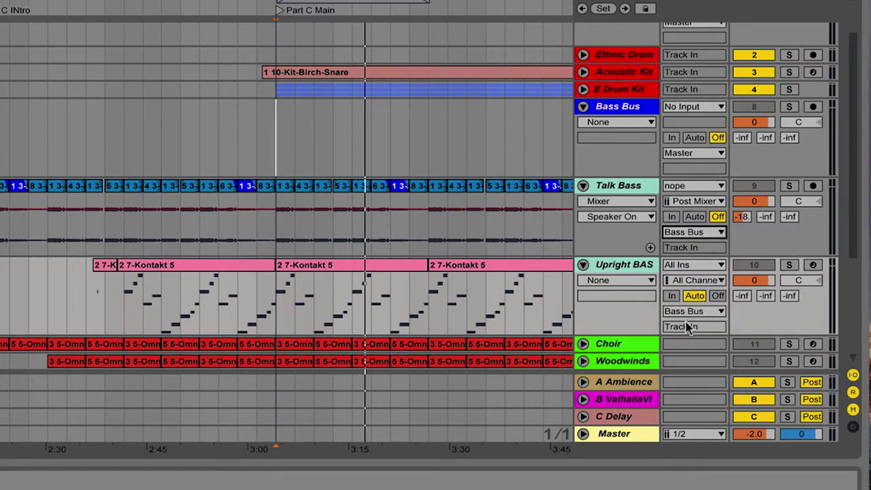
Set the Bass Bus track's monitoring to In and fold the Bass Bus, Talk Bass and Upright BASS tracks.
{"action": "left_click", "coordinate": [671, 138]}
{"action": "left_click", "coordinate": [583, 107]}
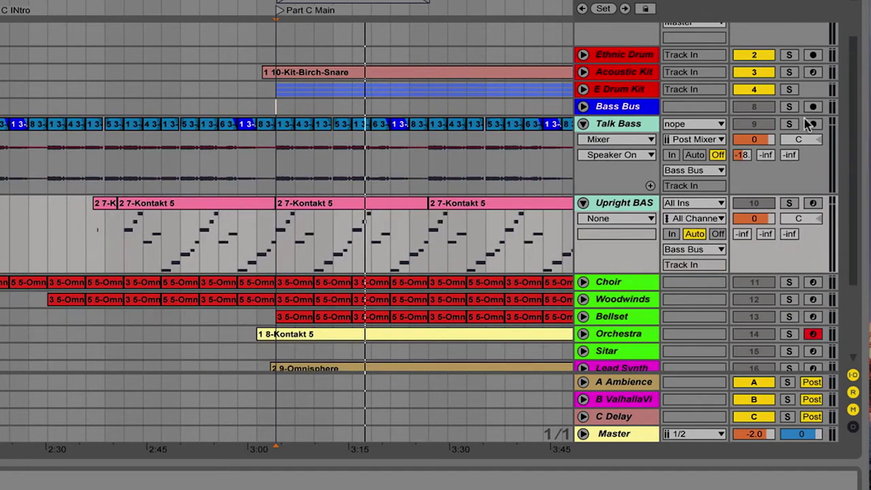
{"action": "scroll", "coordinate": [610, 108], "scroll_direction": "up", "scroll_amount": 2}
{"action": "left_click", "coordinate": [583, 178]}
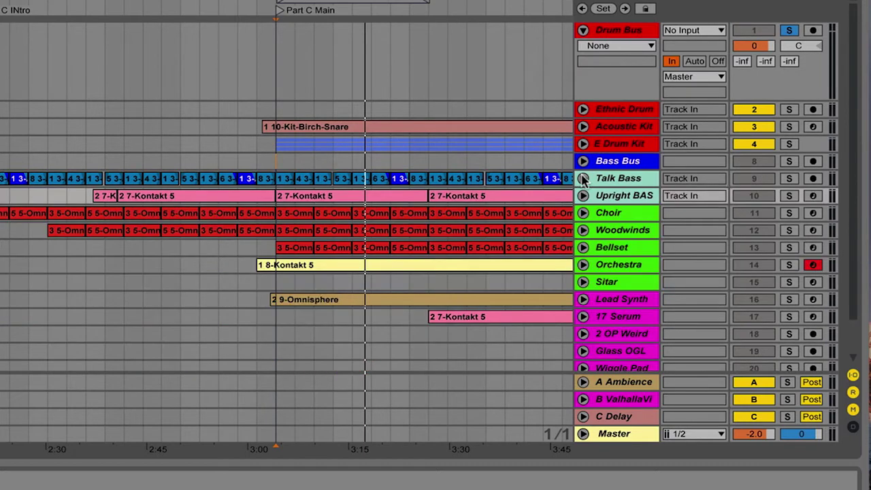
Solo the Bass Bus in place of the Drum Bus and play the song from Part C Main.
{"action": "left_click", "coordinate": [788, 161]}
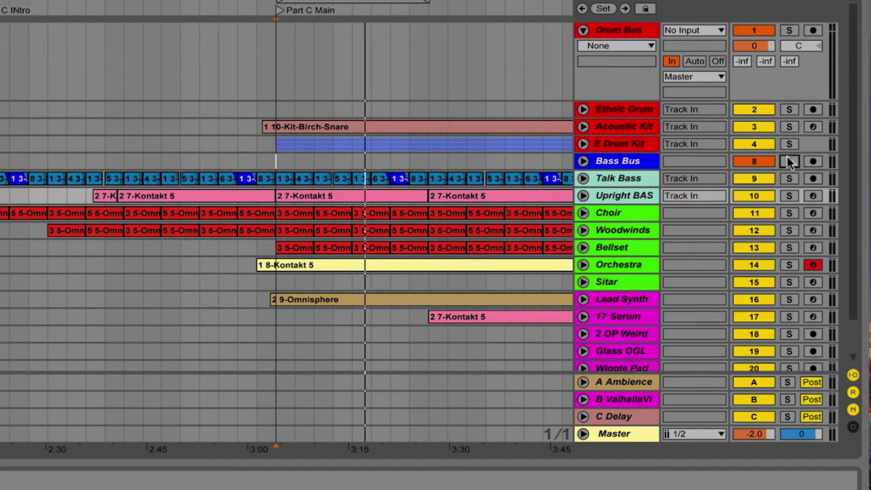
{"action": "key", "text": "space"}
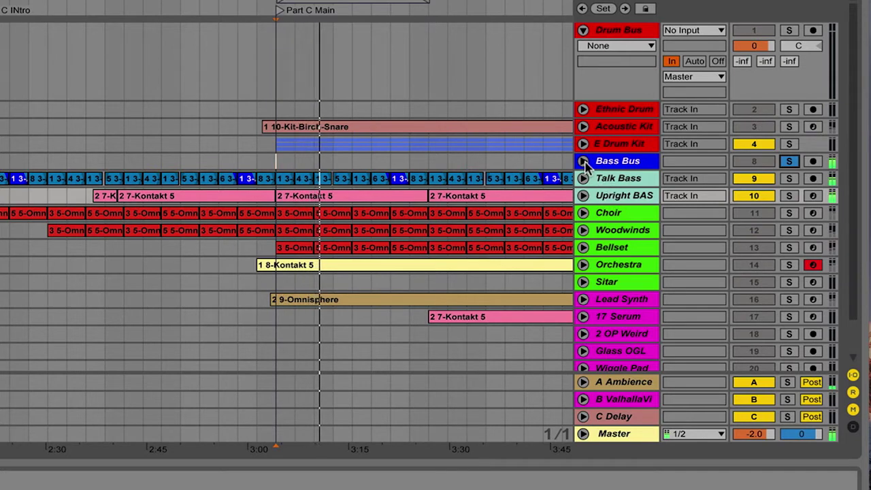
{"action": "left_click", "coordinate": [627, 215]}
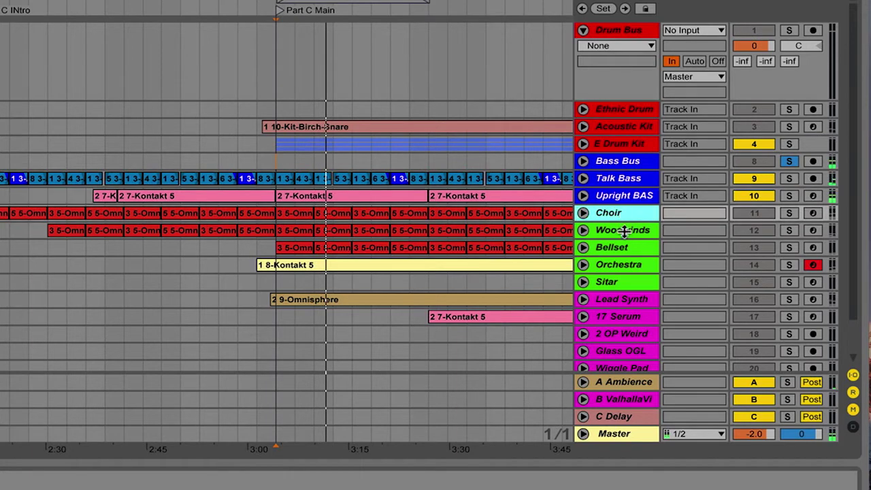
{"action": "scroll", "coordinate": [622, 211], "scroll_direction": "down", "scroll_amount": 2}
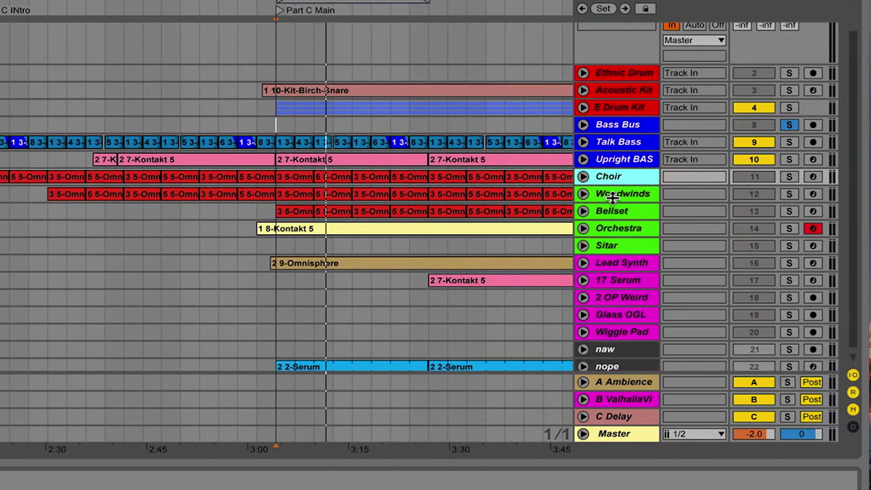
{"action": "left_click", "coordinate": [608, 226]}
{"action": "left_click", "coordinate": [583, 228]}
{"action": "scroll", "coordinate": [597, 190], "scroll_direction": "down", "scroll_amount": 3}
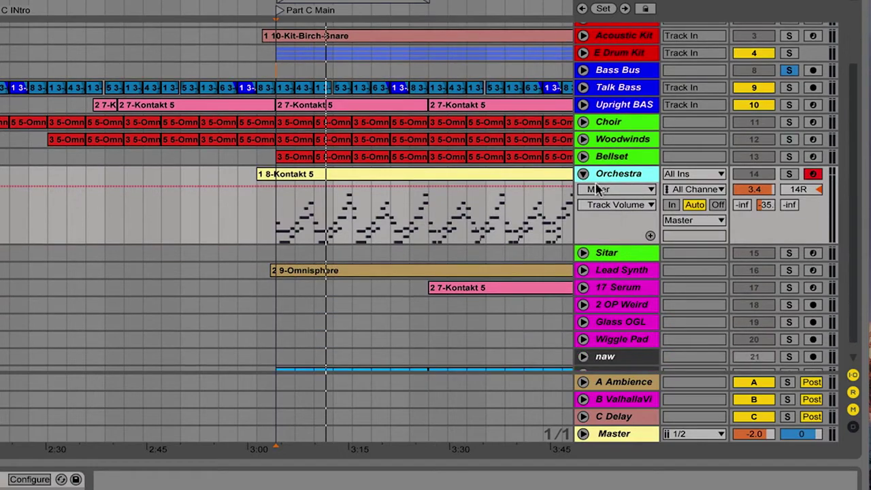
{"action": "left_click", "coordinate": [583, 174]}
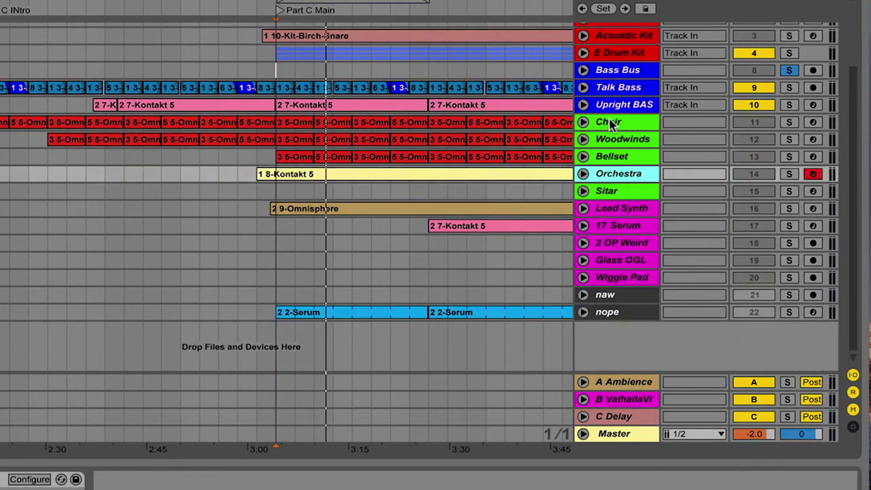
Insert an audio track, move it above the Choir track and color it the same green as the instrument tracks.
{"action": "left_click", "coordinate": [610, 123]}
{"action": "right_click", "coordinate": [609, 123]}
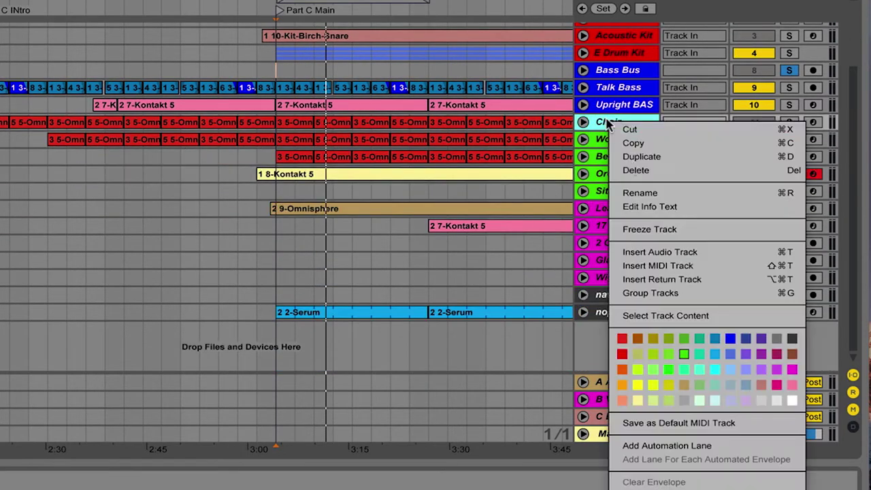
{"action": "left_click", "coordinate": [663, 251]}
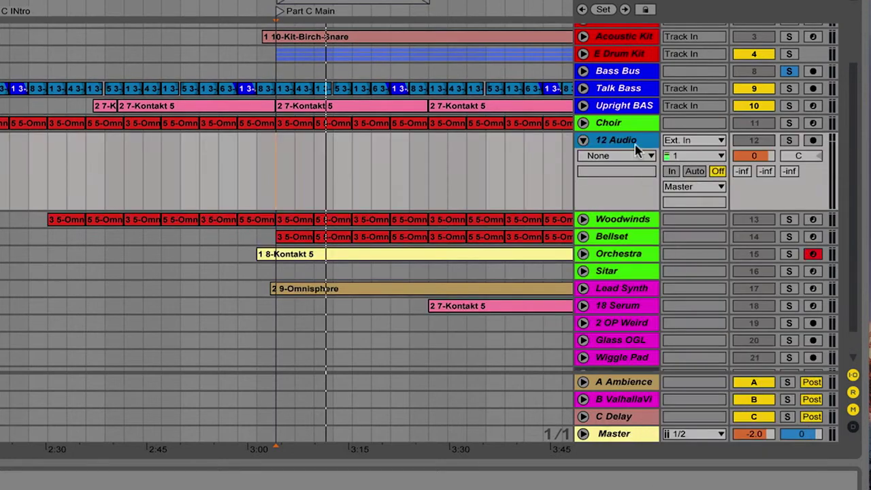
{"action": "left_click_drag", "start_coordinate": [627, 140], "coordinate": [627, 121]}
{"action": "right_click", "coordinate": [627, 121]}
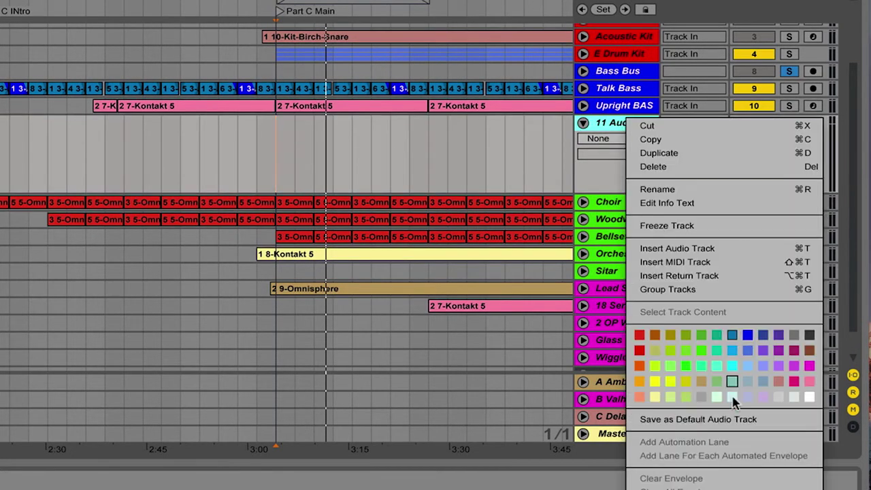
{"action": "left_click", "coordinate": [702, 356]}
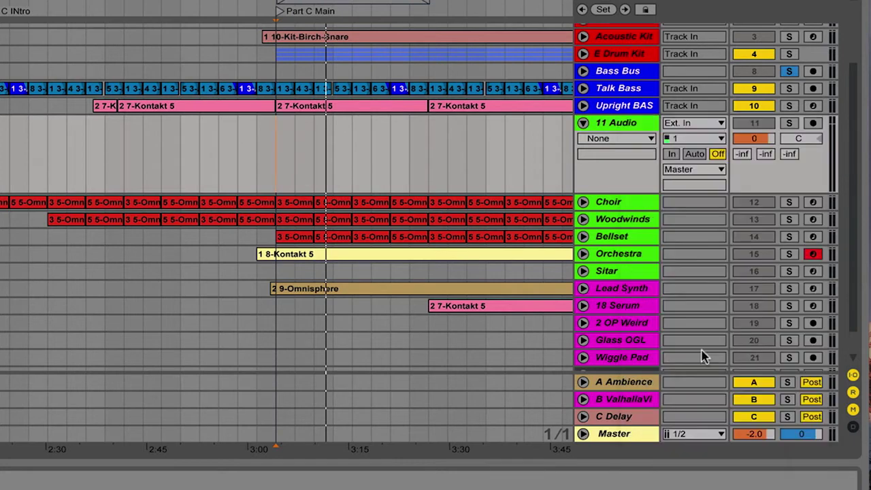
Rename the new green audio track "Inst Bus" and select the Choir track.
{"action": "right_click", "coordinate": [612, 123]}
{"action": "left_click", "coordinate": [632, 193]}
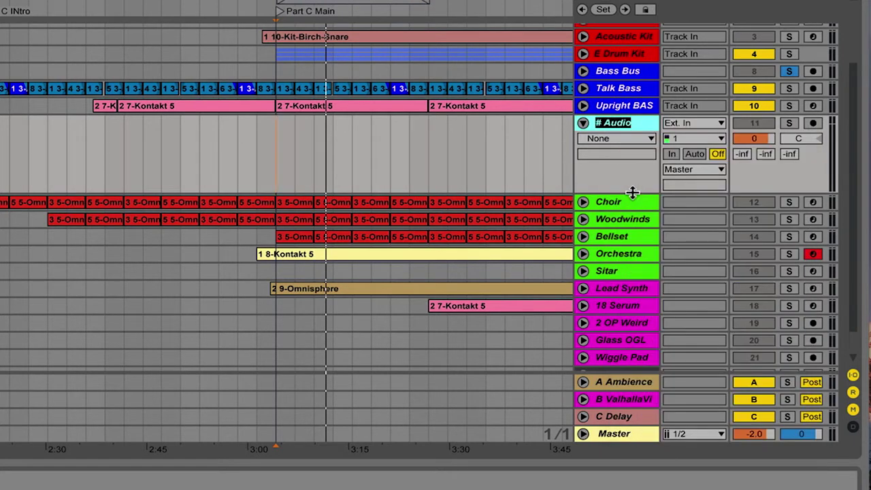
{"action": "type", "text": "Inst Bus"}
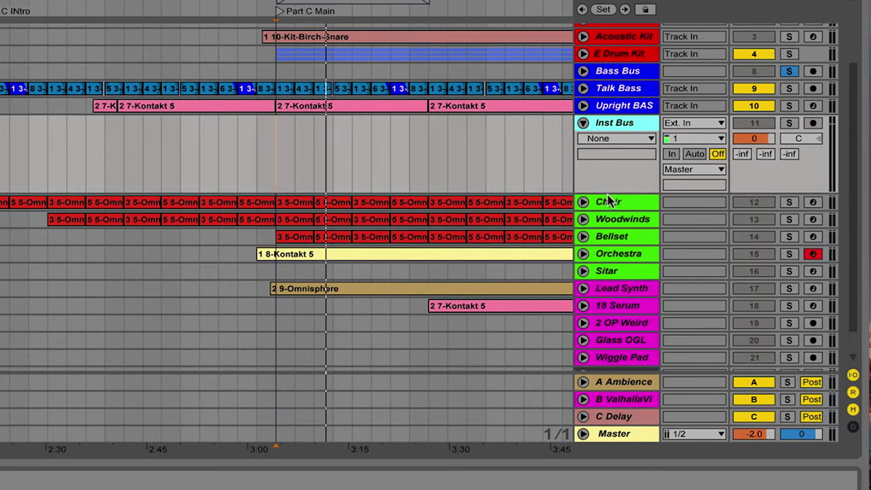
{"action": "left_click", "coordinate": [601, 204]}
{"action": "left_click", "coordinate": [582, 202]}
{"action": "scroll", "coordinate": [586, 224], "scroll_direction": "down", "scroll_amount": 2}
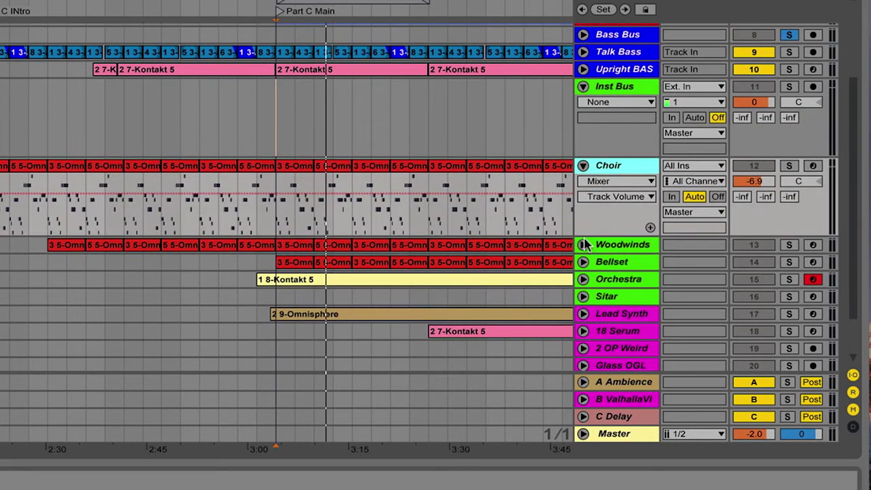
{"action": "left_click", "coordinate": [582, 243]}
{"action": "scroll", "coordinate": [583, 243], "scroll_direction": "down", "scroll_amount": 2}
{"action": "left_click", "coordinate": [583, 130]}
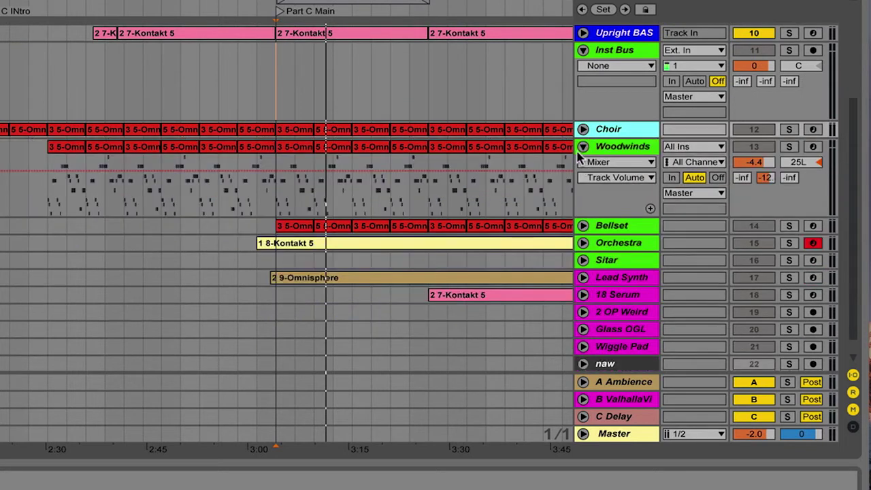
{"action": "left_click", "coordinate": [583, 146]}
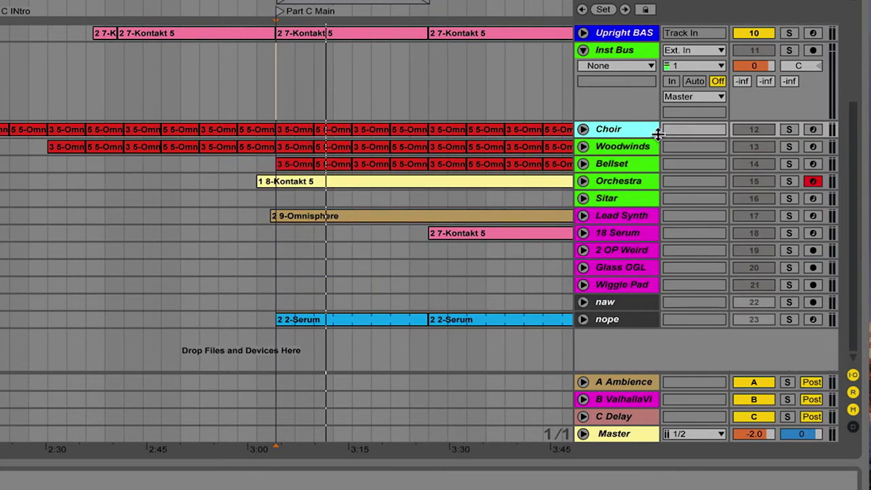
Extend the selection from Choir through Sitar and unfold all the selected tracks together.
{"action": "key", "text": "shift+Down"}
{"action": "key", "text": "shift+Down"}
{"action": "key", "text": "shift+Down"}
{"action": "key", "text": "shift+Down"}
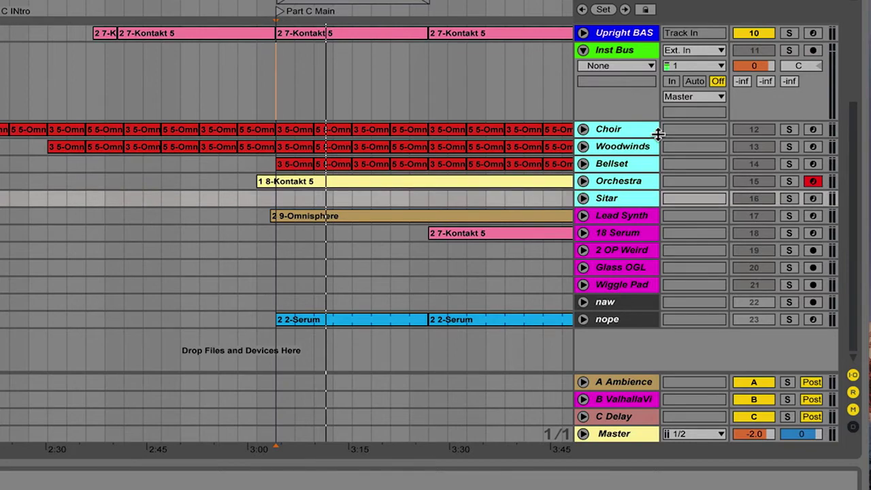
{"action": "key", "text": "Right"}
{"action": "scroll", "coordinate": [659, 138], "scroll_direction": "up", "scroll_amount": 3}
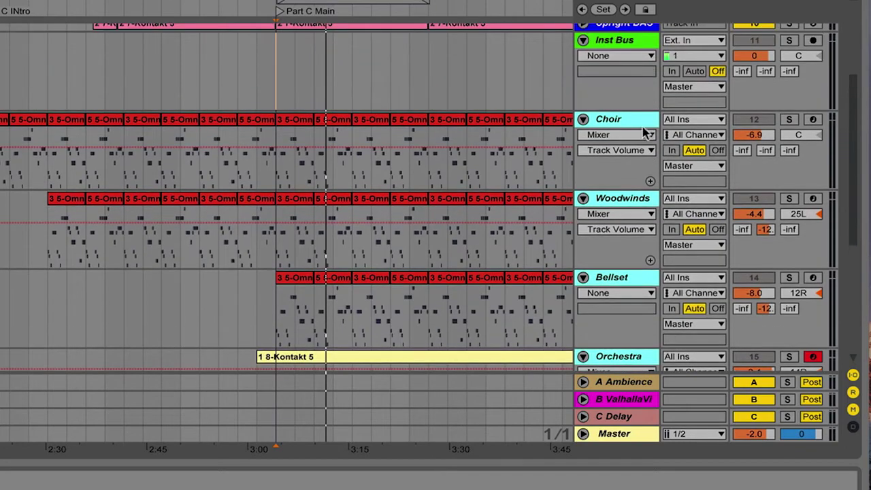
{"action": "scroll", "coordinate": [666, 126], "scroll_direction": "down", "scroll_amount": 2}
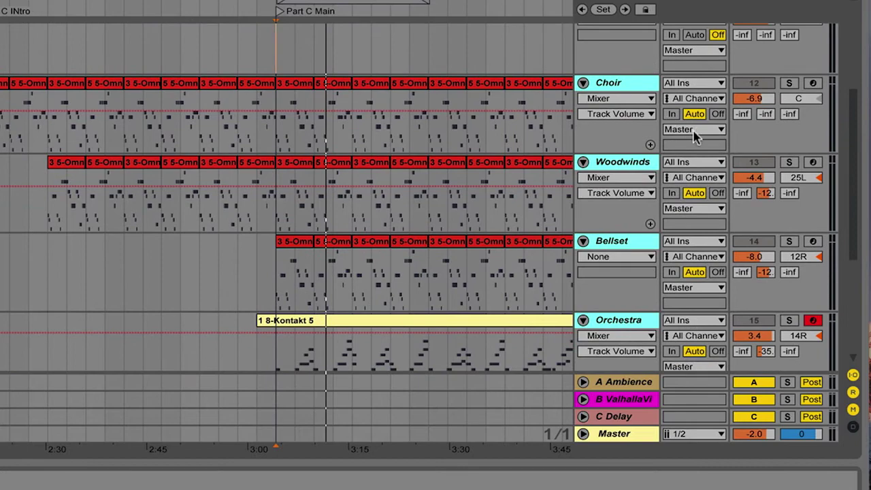
Route the audio outputs of the selected Choir through Sitar tracks to Inst Bus.
{"action": "scroll", "coordinate": [695, 133], "scroll_direction": "up", "scroll_amount": 3}
{"action": "scroll", "coordinate": [699, 191], "scroll_direction": "down", "scroll_amount": 1}
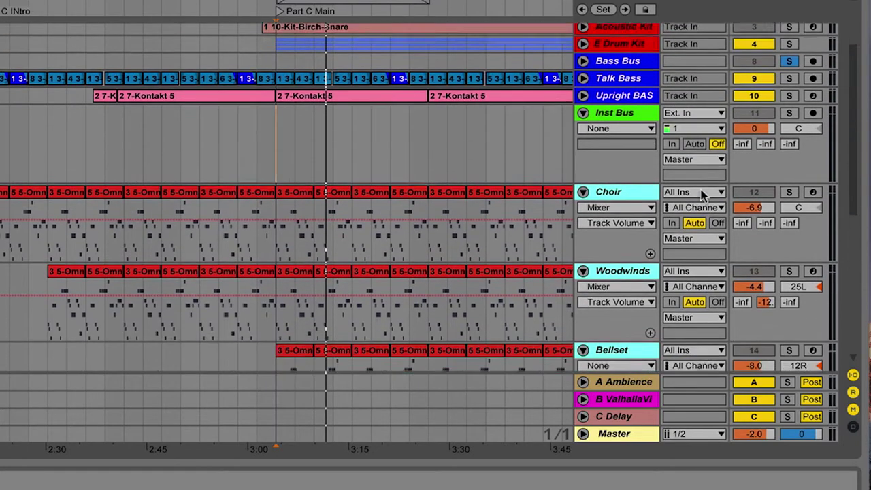
{"action": "left_click", "coordinate": [686, 221]}
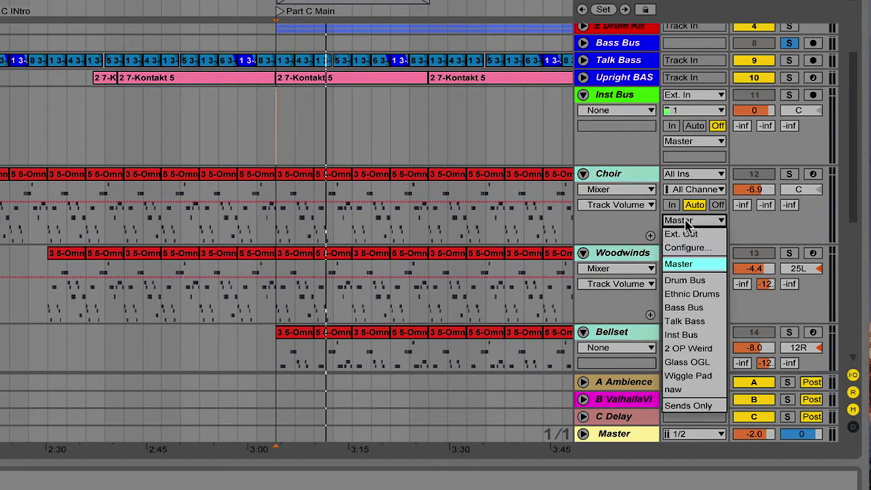
{"action": "left_click", "coordinate": [697, 335]}
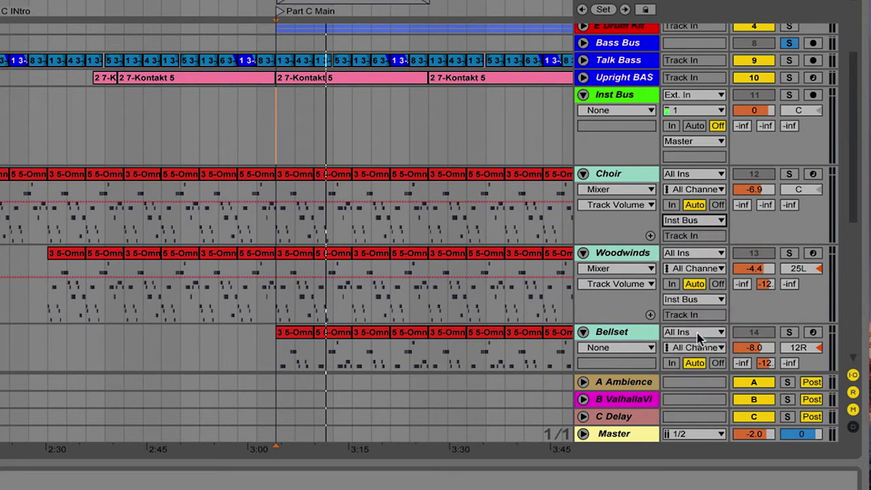
Set the Inst Bus track's input to No Input and its monitoring to In, and fold the track.
{"action": "left_click", "coordinate": [704, 96]}
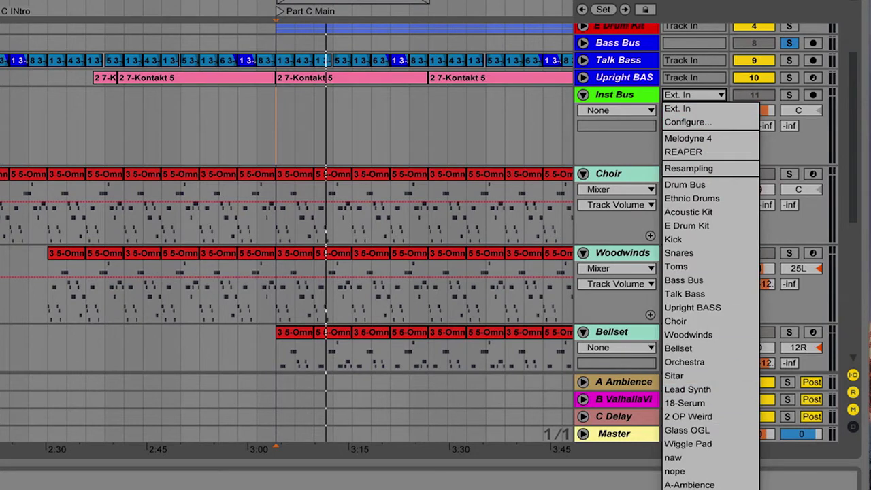
{"action": "left_click", "coordinate": [686, 488]}
{"action": "left_click", "coordinate": [671, 127]}
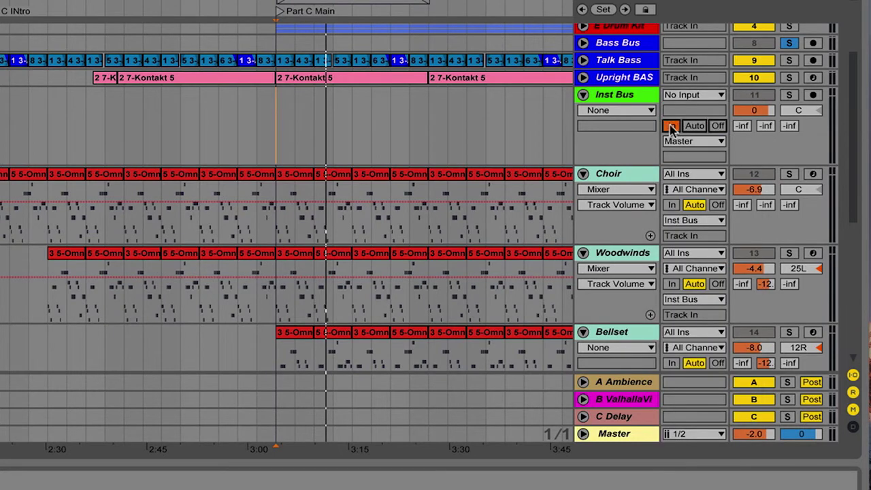
{"action": "left_click", "coordinate": [583, 95]}
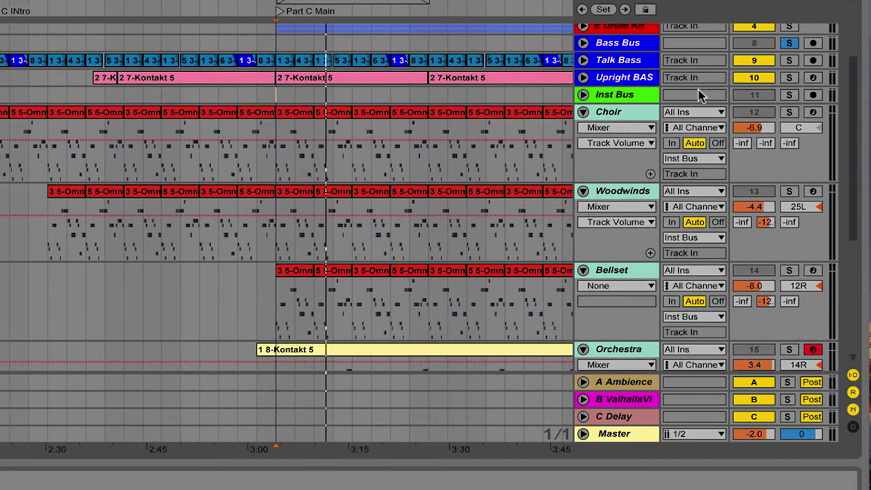
Solo the Inst Bus in place of the Bass Bus, play from Part C Main, and fold the Choir through Sitar tracks.
{"action": "left_click", "coordinate": [789, 95]}
{"action": "key", "text": "space"}
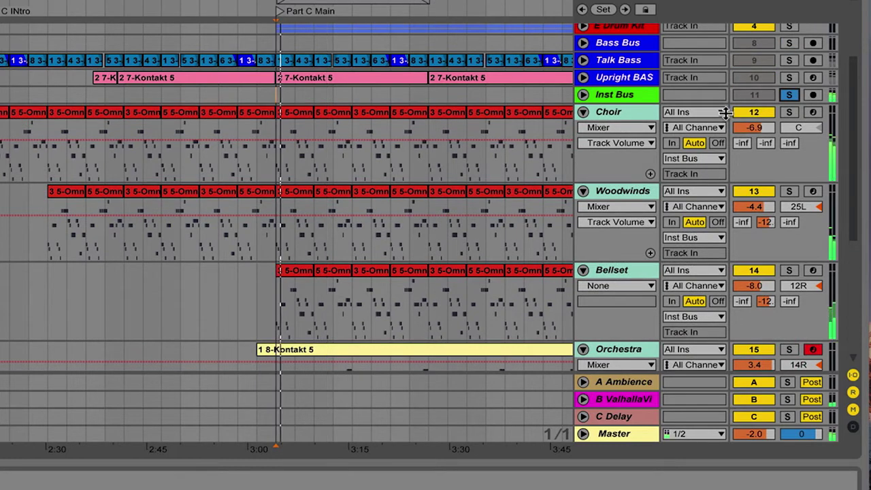
{"action": "scroll", "coordinate": [556, 194], "scroll_direction": "down", "scroll_amount": 3}
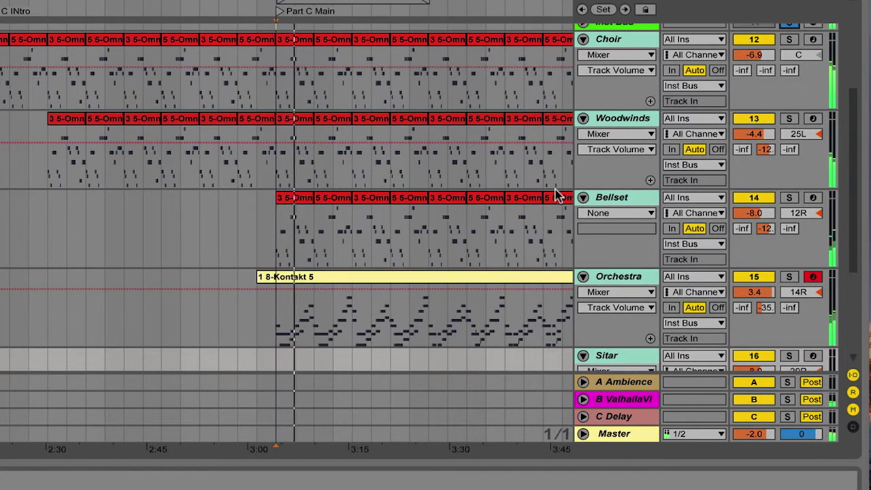
{"action": "scroll", "coordinate": [442, 183], "scroll_direction": "right", "scroll_amount": 3}
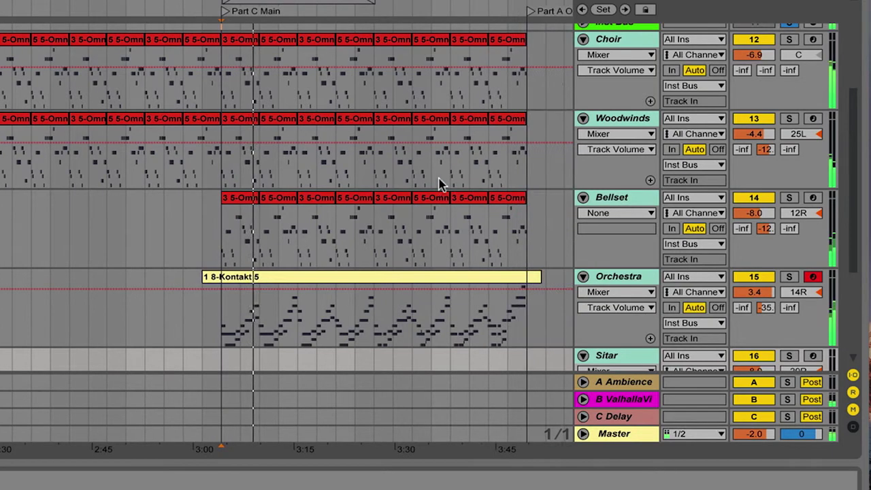
{"action": "scroll", "coordinate": [439, 183], "scroll_direction": "down", "scroll_amount": 2}
{"action": "scroll", "coordinate": [440, 184], "scroll_direction": "down", "scroll_amount": 3}
{"action": "scroll", "coordinate": [439, 184], "scroll_direction": "up", "scroll_amount": 5}
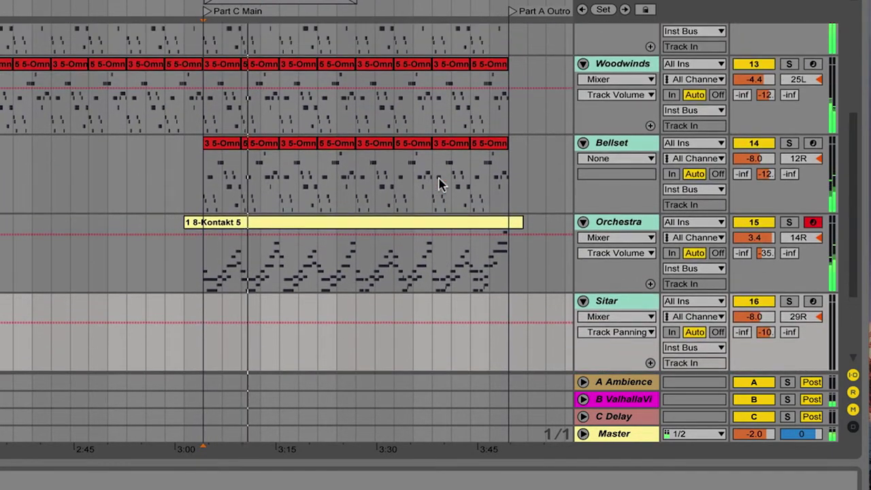
{"action": "scroll", "coordinate": [554, 74], "scroll_direction": "up", "scroll_amount": 3}
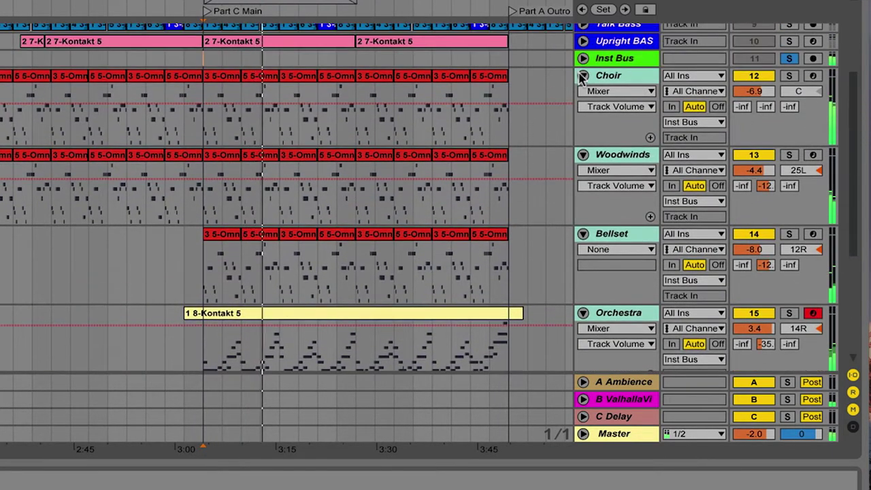
{"action": "left_click", "coordinate": [582, 76], "text": "alt"}
{"action": "left_click", "coordinate": [589, 161]}
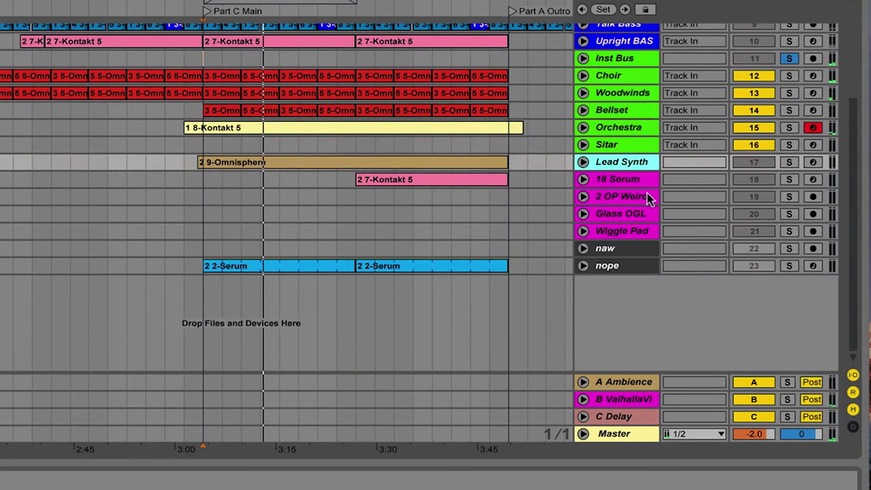
{"action": "key", "text": "shift+Down"}
{"action": "key", "text": "shift+Down"}
{"action": "key", "text": "shift+Down"}
{"action": "key", "text": "shift+Down"}
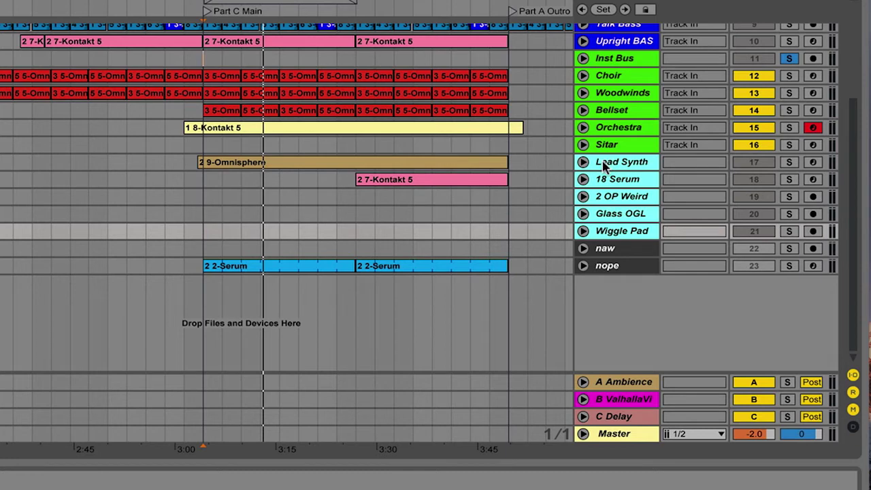
{"action": "left_click", "coordinate": [599, 177]}
Insert a new audio track directly below the Sitar track.
{"action": "left_click", "coordinate": [597, 144]}
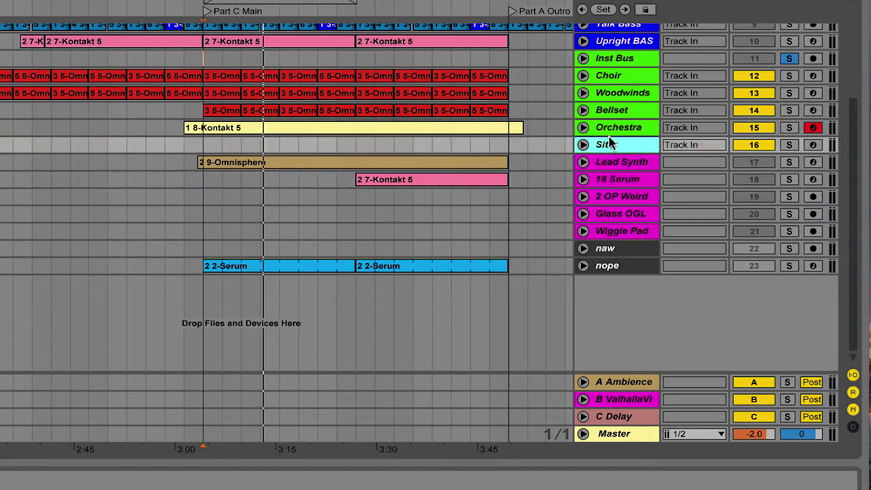
{"action": "right_click", "coordinate": [607, 144]}
{"action": "left_click", "coordinate": [643, 272]}
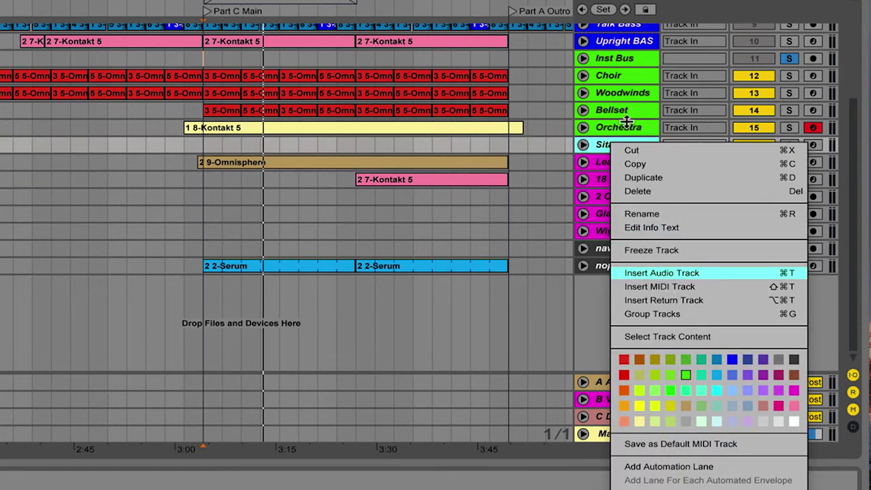
Rename the new audio track "Synth Bus" and color it magenta to match the synth tracks.
{"action": "right_click", "coordinate": [610, 187]}
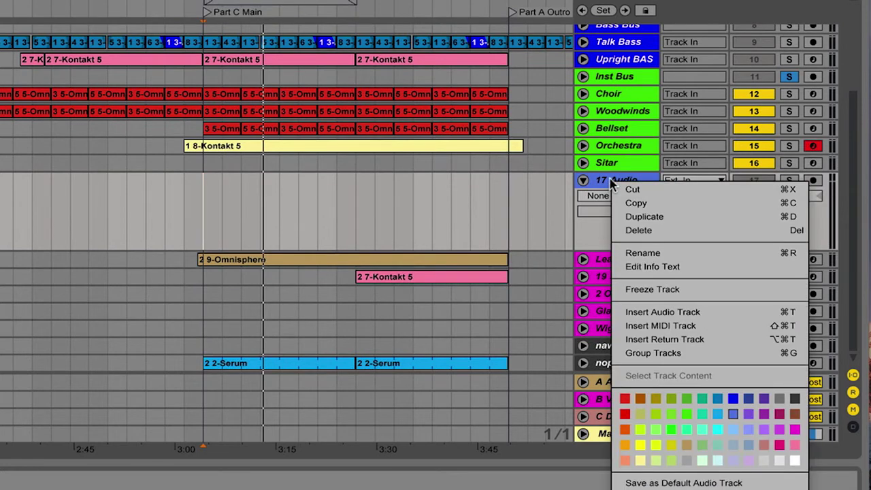
{"action": "left_click", "coordinate": [638, 250]}
{"action": "type", "text": "Synth Bus"}
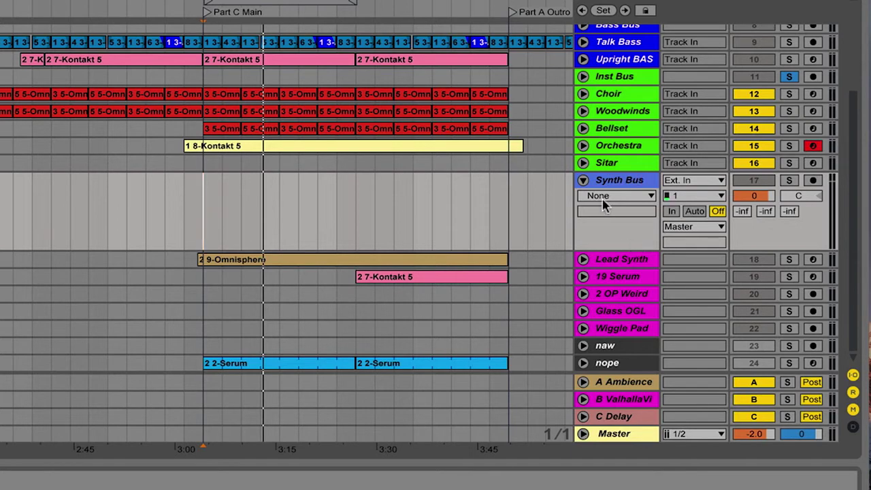
{"action": "right_click", "coordinate": [616, 182]}
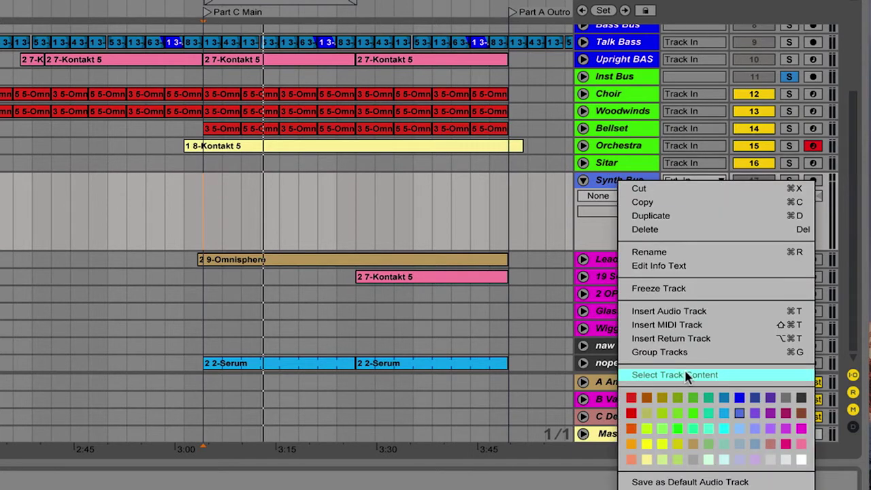
{"action": "left_click", "coordinate": [801, 428]}
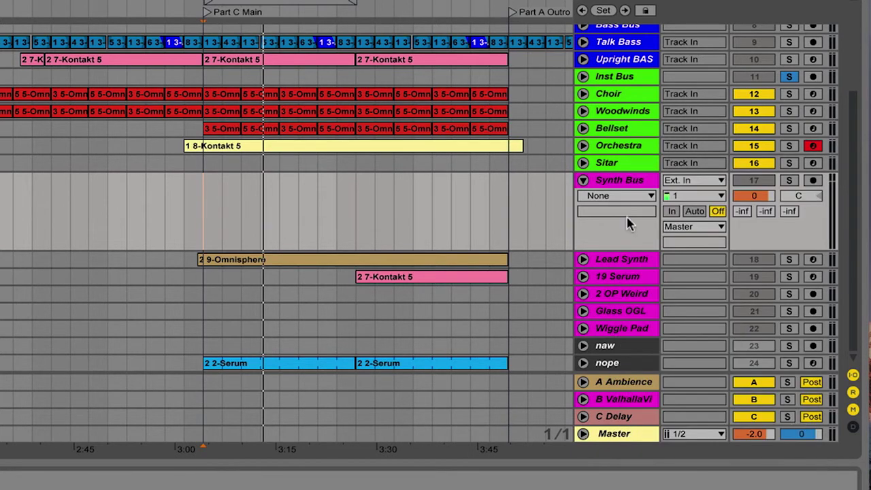
{"action": "left_click", "coordinate": [617, 260]}
{"action": "key", "text": "shift+Down"}
{"action": "key", "text": "shift+Down"}
{"action": "key", "text": "shift+Down"}
{"action": "key", "text": "shift+Down"}
{"action": "key", "text": "shift+Down"}
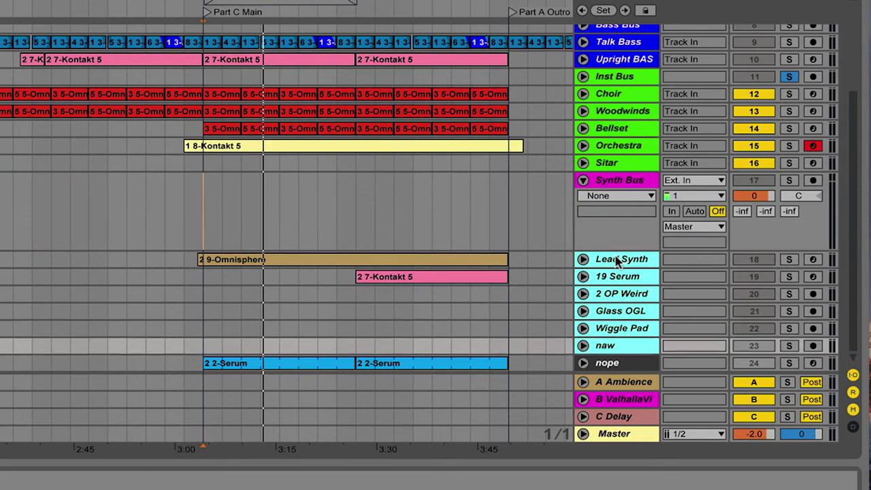
{"action": "left_click", "coordinate": [617, 260]}
{"action": "left_click", "coordinate": [617, 292]}
Select the Lead Synth through Wiggle Pad tracks and unfold them together.
{"action": "left_click", "coordinate": [617, 262]}
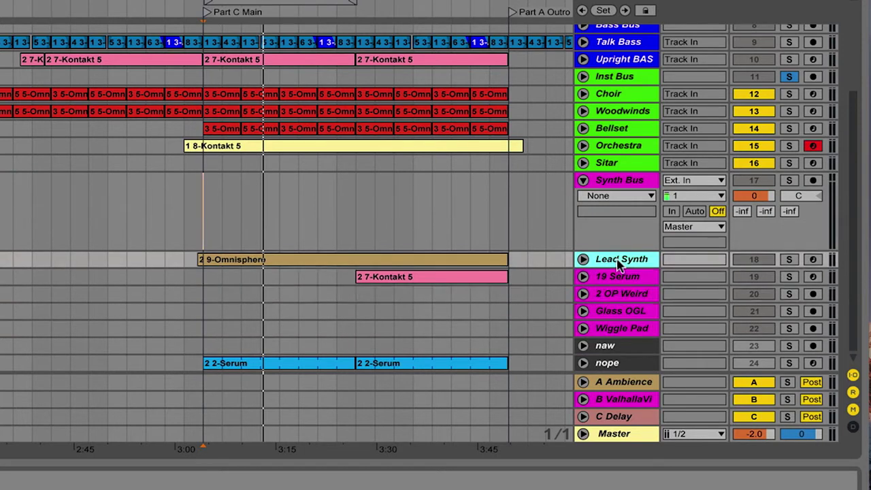
{"action": "key", "text": "shift+Down"}
{"action": "key", "text": "shift+Down"}
{"action": "key", "text": "shift+Down"}
{"action": "key", "text": "shift+Down"}
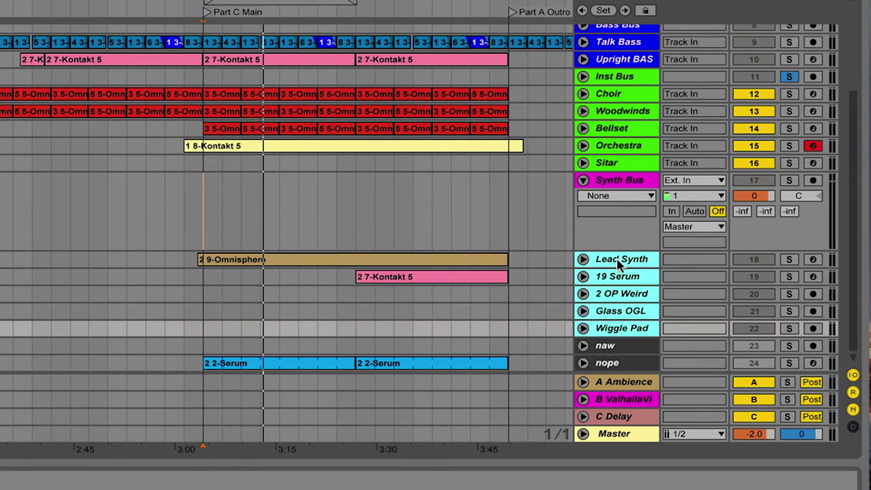
{"action": "key", "text": "u"}
{"action": "scroll", "coordinate": [614, 209], "scroll_direction": "up", "scroll_amount": 5}
{"action": "scroll", "coordinate": [613, 209], "scroll_direction": "down", "scroll_amount": 4}
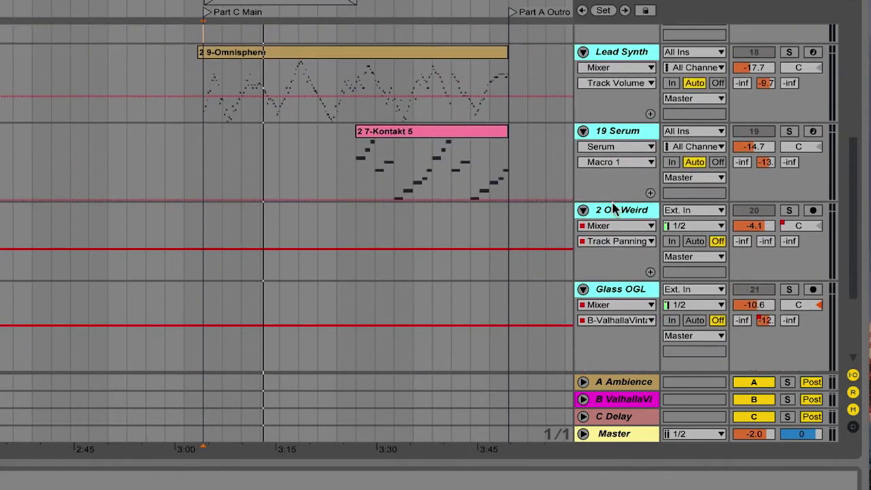
Set the Synth Bus track's audio input to No Input.
{"action": "scroll", "coordinate": [614, 210], "scroll_direction": "up", "scroll_amount": 4}
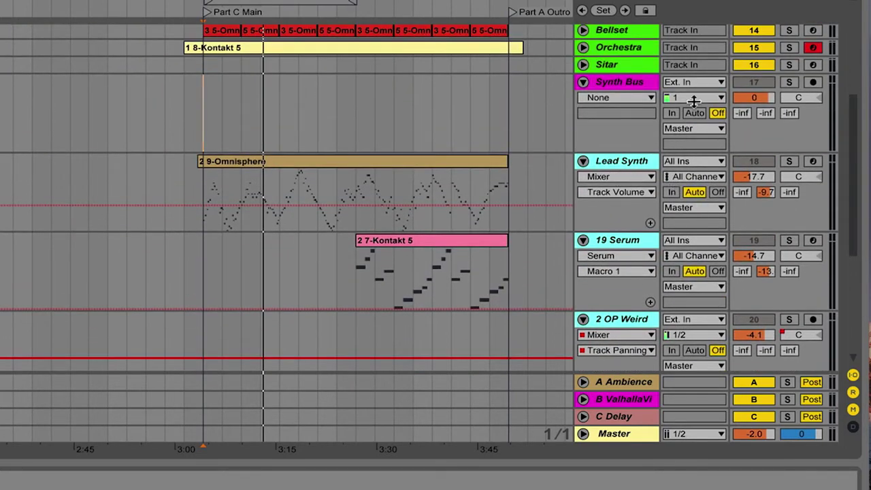
{"action": "left_click", "coordinate": [704, 83]}
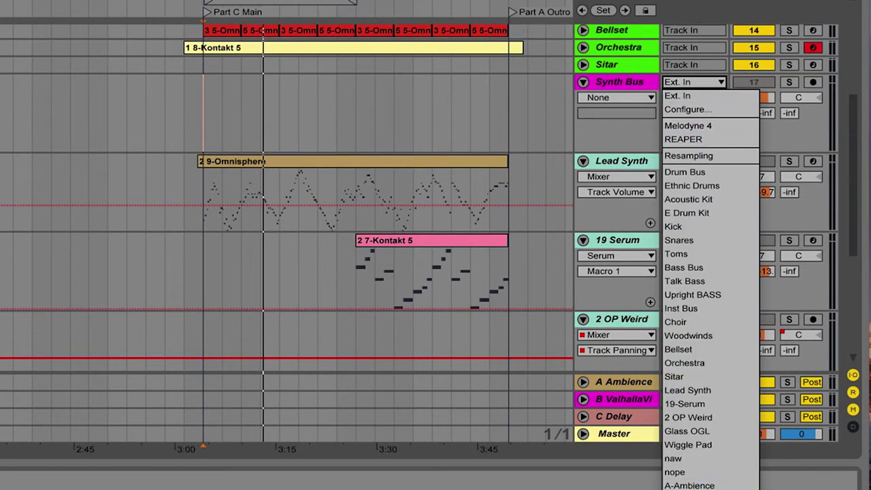
{"action": "left_click", "coordinate": [687, 489]}
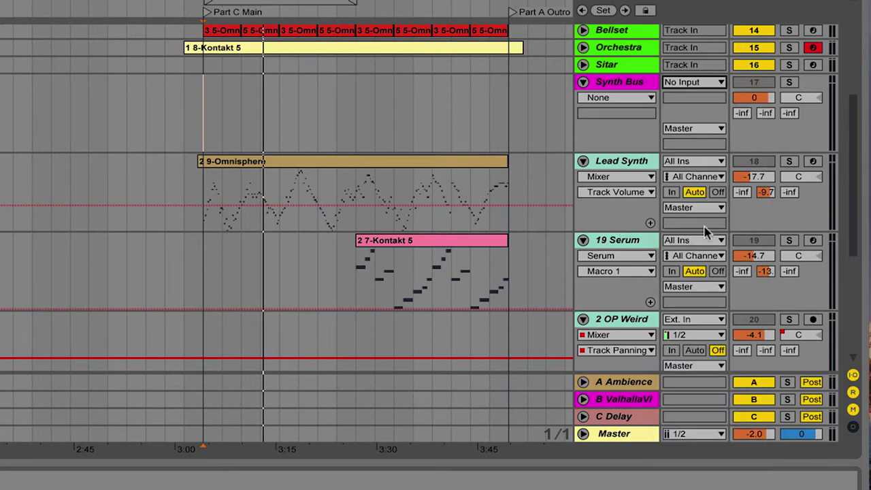
Route the outputs of the selected Lead Synth through Wiggle Pad tracks to the Synth Bus.
{"action": "scroll", "coordinate": [692, 194], "scroll_direction": "down", "scroll_amount": 3}
{"action": "left_click", "coordinate": [694, 116]}
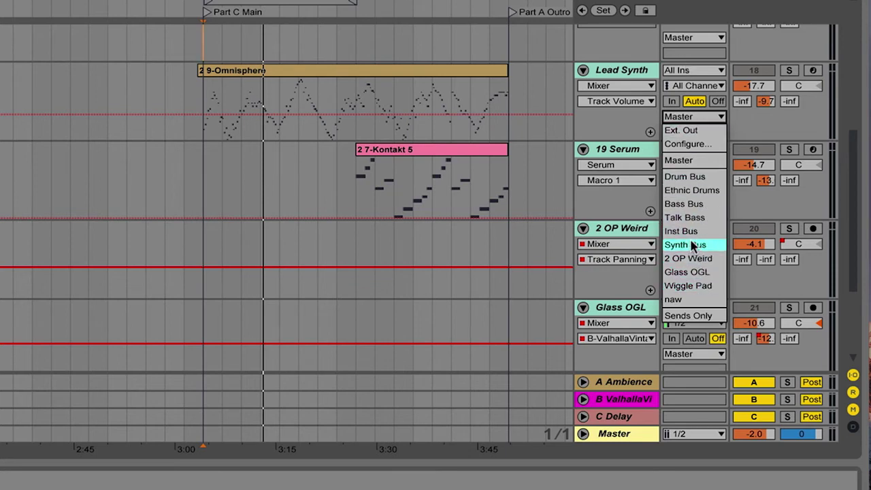
{"action": "key", "text": "Return"}
Set the Synth Bus monitoring to In, and fold it along with the Lead Synth through Wiggle Pad tracks.
{"action": "scroll", "coordinate": [705, 150], "scroll_direction": "up", "scroll_amount": 3}
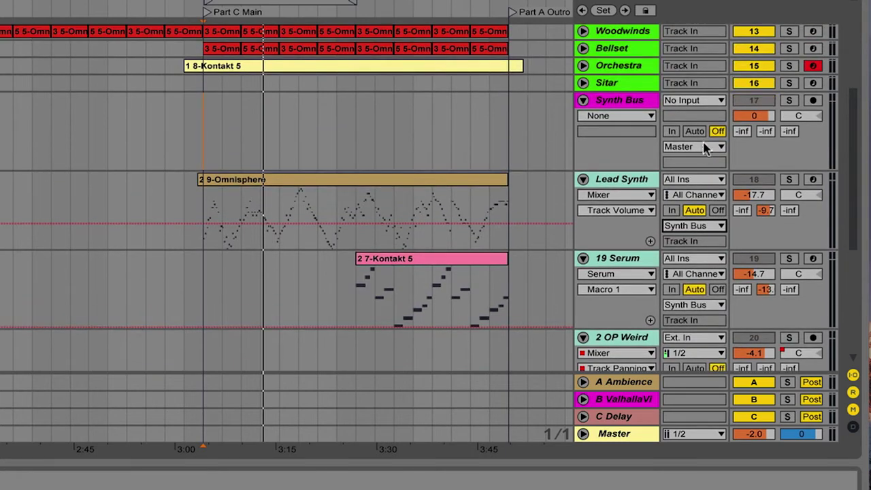
{"action": "left_click", "coordinate": [672, 131]}
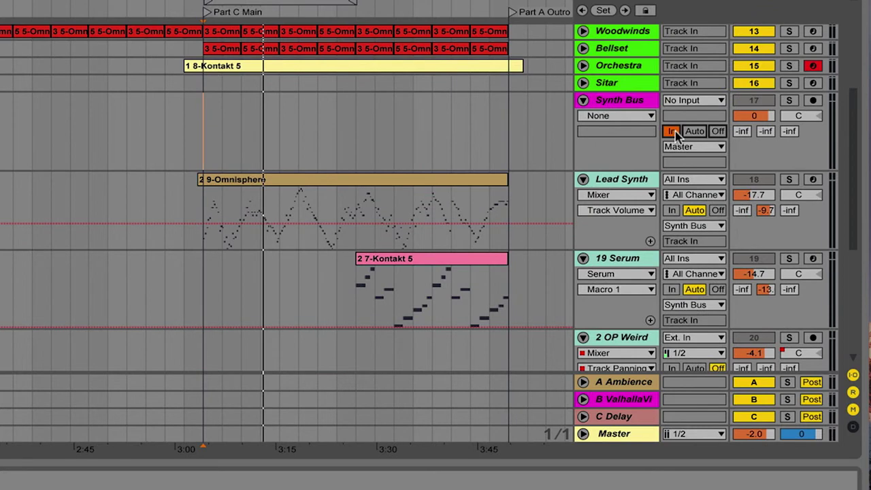
{"action": "left_click", "coordinate": [583, 101]}
{"action": "left_click", "coordinate": [583, 118], "text": "alt"}
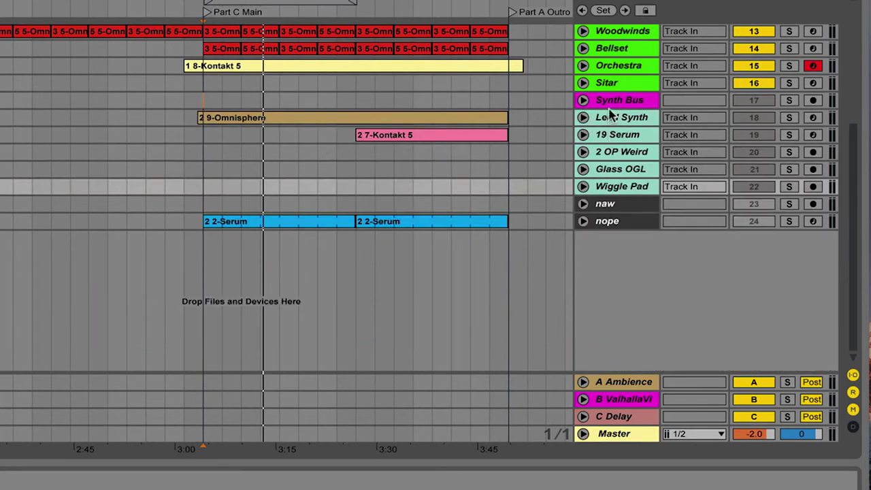
Solo the Synth Bus and play the song from Part C Main to hear the routed synths.
{"action": "left_click", "coordinate": [613, 104]}
{"action": "left_click", "coordinate": [787, 100]}
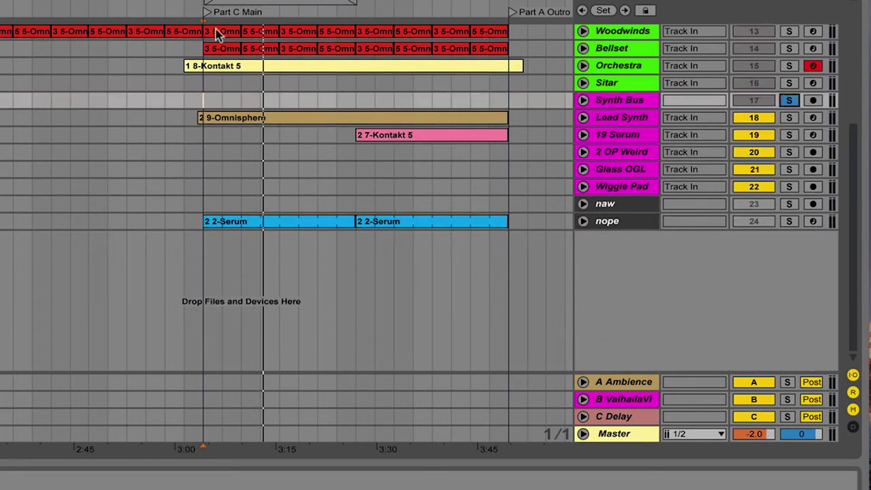
{"action": "key", "text": "space"}
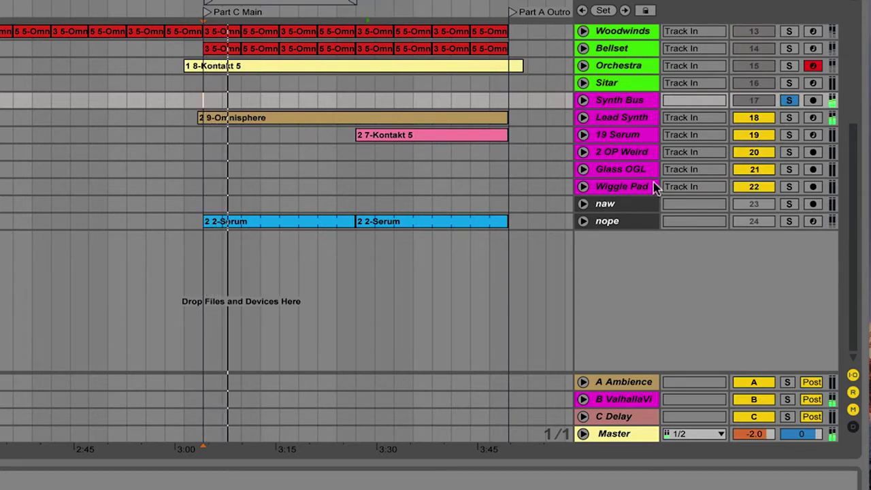
Look through the arrangement between Part A and Part C Main, from the synth tracks up to the Drum Bus.
{"action": "scroll", "coordinate": [346, 138], "scroll_direction": "up", "scroll_amount": 3}
{"action": "scroll", "coordinate": [347, 138], "scroll_direction": "left", "scroll_amount": 5}
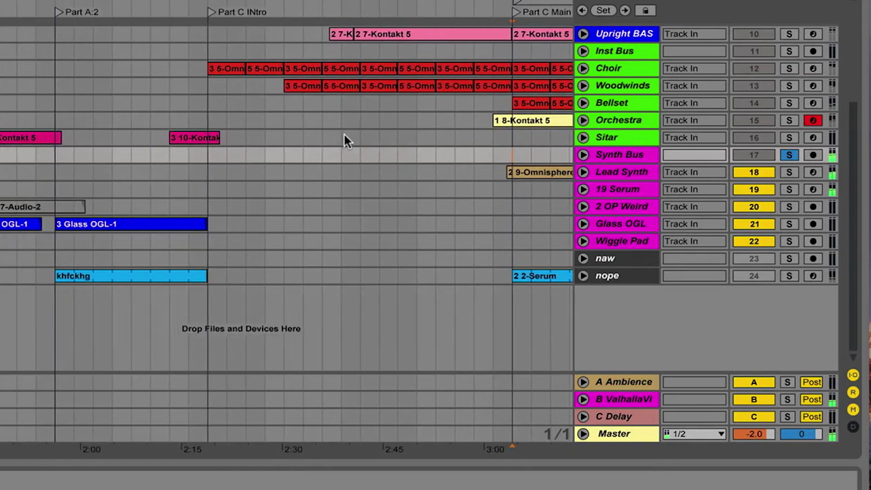
{"action": "scroll", "coordinate": [347, 138], "scroll_direction": "right", "scroll_amount": 6}
{"action": "scroll", "coordinate": [431, 159], "scroll_direction": "up", "scroll_amount": 3}
{"action": "scroll", "coordinate": [431, 159], "scroll_direction": "left", "scroll_amount": 3}
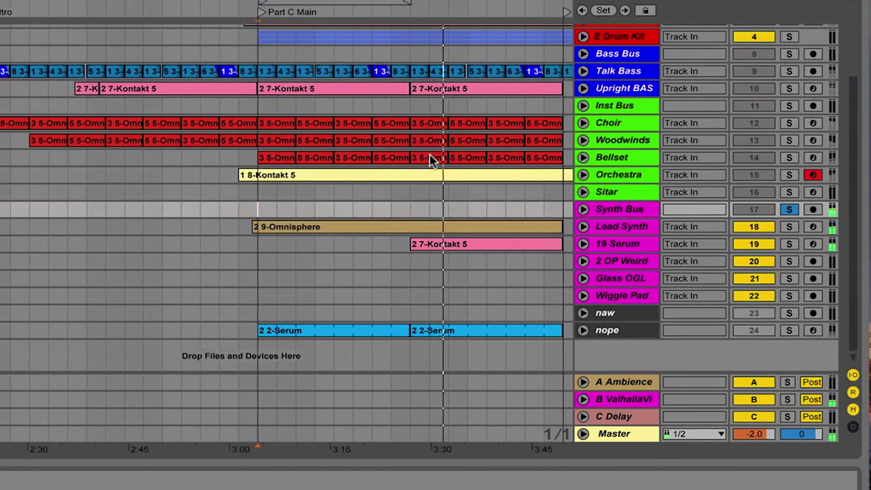
{"action": "scroll", "coordinate": [431, 159], "scroll_direction": "left", "scroll_amount": 10}
{"action": "scroll", "coordinate": [197, 170], "scroll_direction": "up", "scroll_amount": 2}
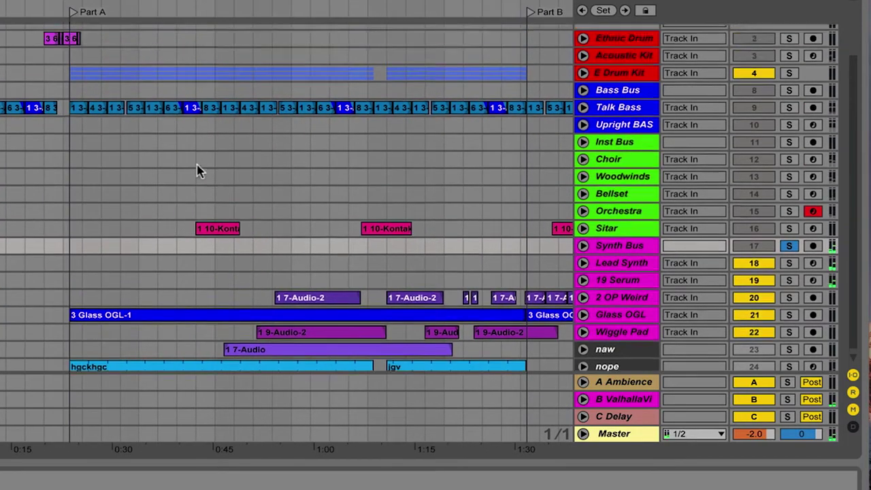
{"action": "scroll", "coordinate": [197, 170], "scroll_direction": "up", "scroll_amount": 1}
{"action": "scroll", "coordinate": [197, 170], "scroll_direction": "right", "scroll_amount": 8}
{"action": "scroll", "coordinate": [197, 170], "scroll_direction": "left", "scroll_amount": 9}
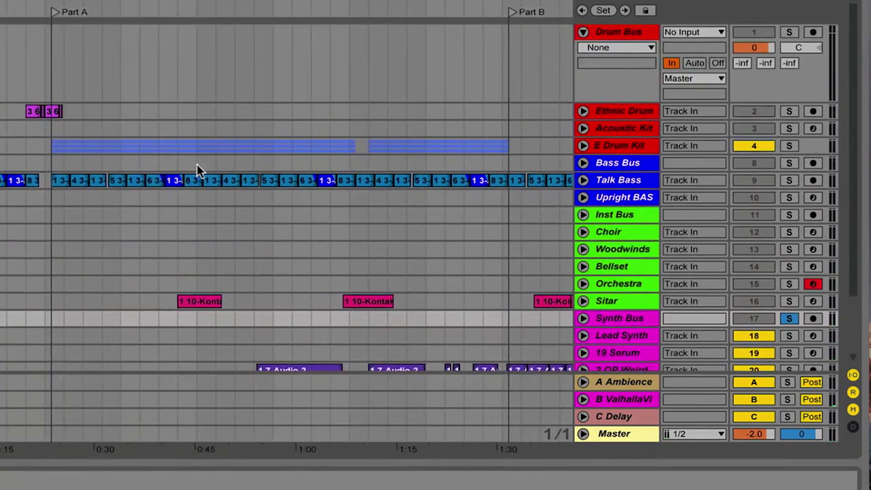
{"action": "scroll", "coordinate": [198, 170], "scroll_direction": "right", "scroll_amount": 6}
Fold the Drum Bus track, zoom the arrangement out, and briefly check the track channels in Session View.
{"action": "left_click", "coordinate": [583, 32]}
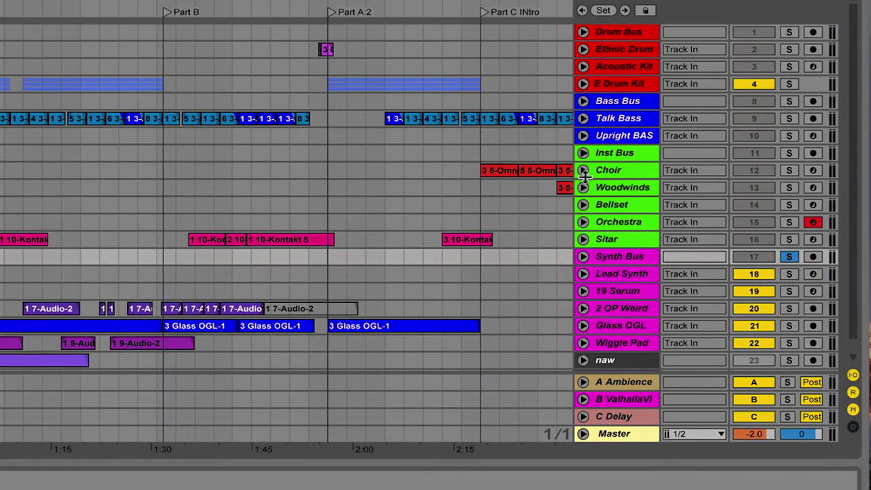
{"action": "scroll", "coordinate": [586, 177], "scroll_direction": "down", "scroll_amount": 1}
{"action": "scroll", "coordinate": [586, 194], "scroll_direction": "up", "scroll_amount": 1}
{"action": "key", "text": "minus"}
{"action": "key", "text": "minus"}
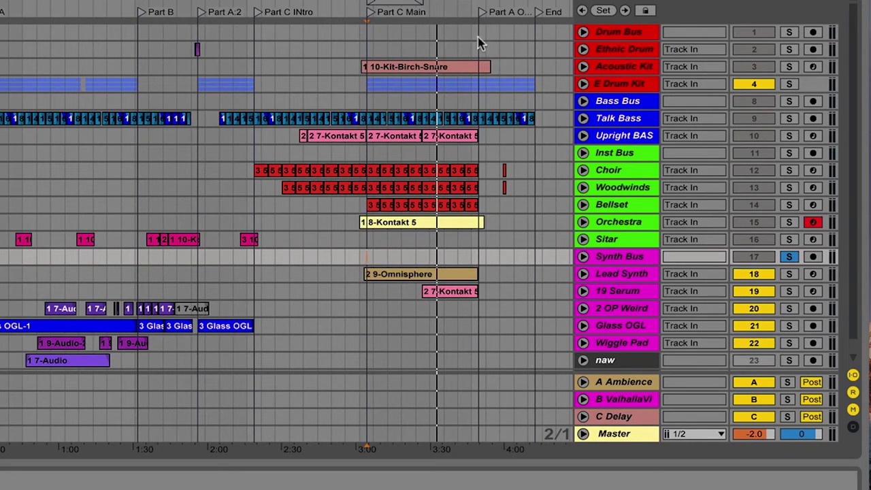
{"action": "key", "text": "Tab"}
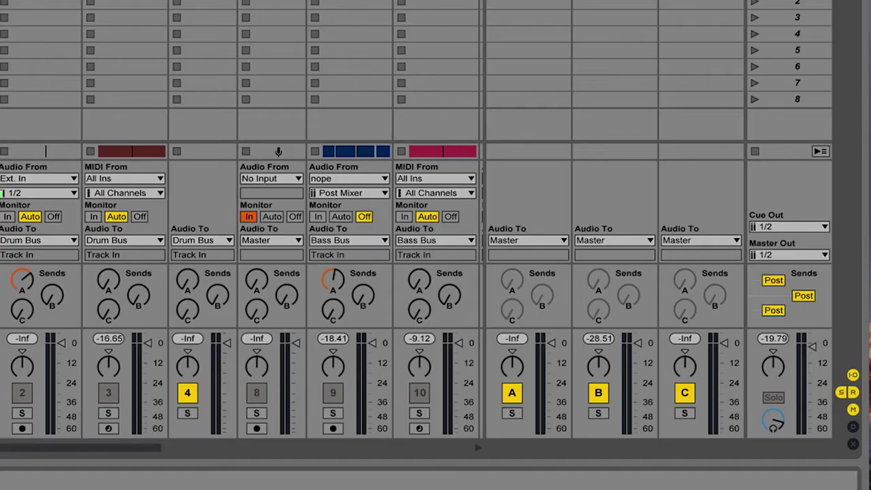
{"action": "key", "text": "Tab"}
Move the Bass Bus, Inst Bus and Synth Bus tracks directly below the Drum Bus, in that order.
{"action": "left_click", "coordinate": [610, 34]}
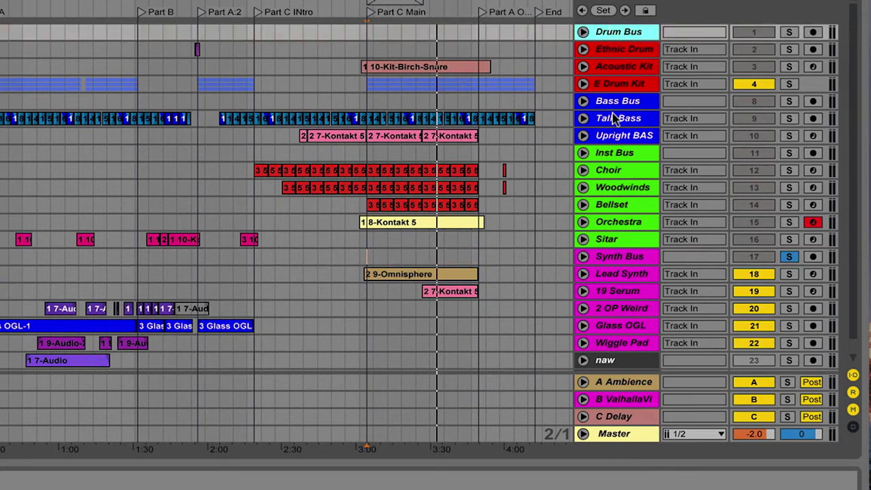
{"action": "left_click_drag", "start_coordinate": [617, 100], "coordinate": [618, 42]}
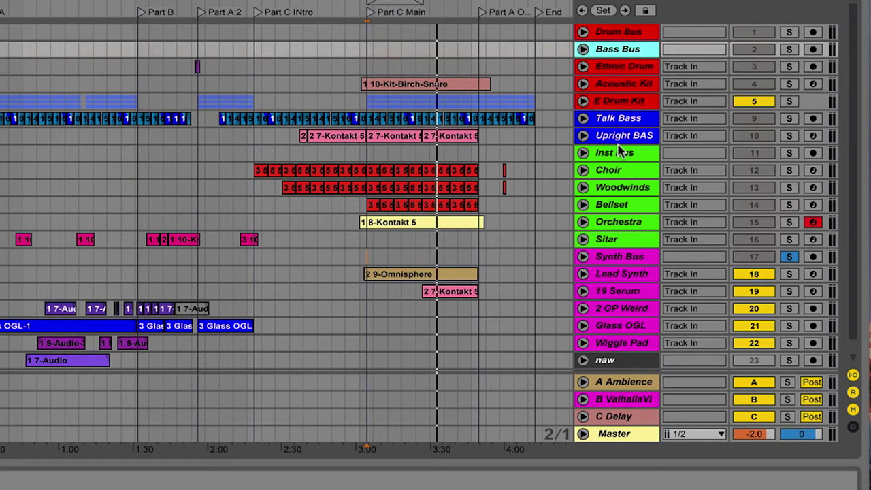
{"action": "left_click_drag", "start_coordinate": [620, 151], "coordinate": [619, 68]}
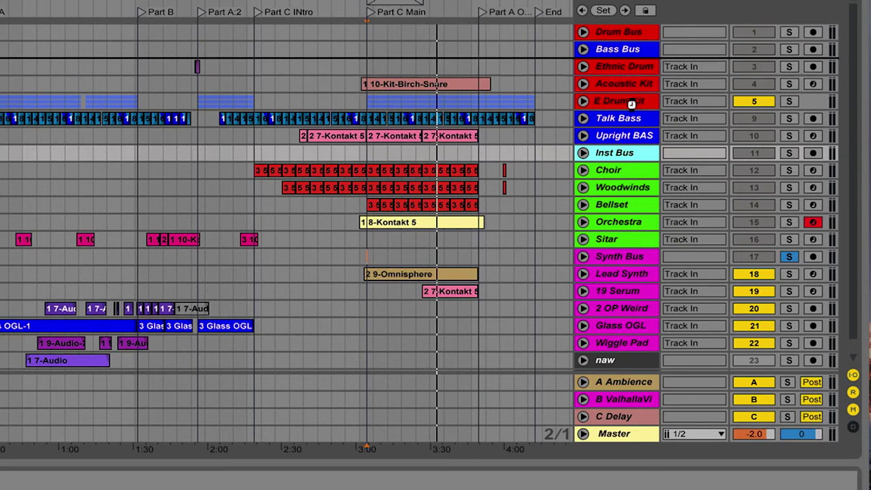
{"action": "left_click_drag", "start_coordinate": [631, 103], "coordinate": [618, 149]}
{"action": "scroll", "coordinate": [631, 155], "scroll_direction": "down", "scroll_amount": 1}
{"action": "left_click_drag", "start_coordinate": [624, 239], "coordinate": [630, 87]}
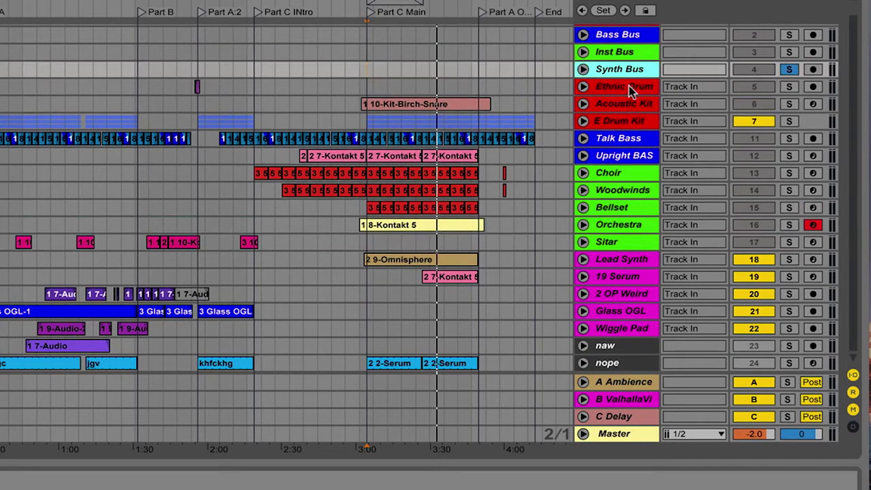
{"action": "scroll", "coordinate": [629, 90], "scroll_direction": "up", "scroll_amount": 2}
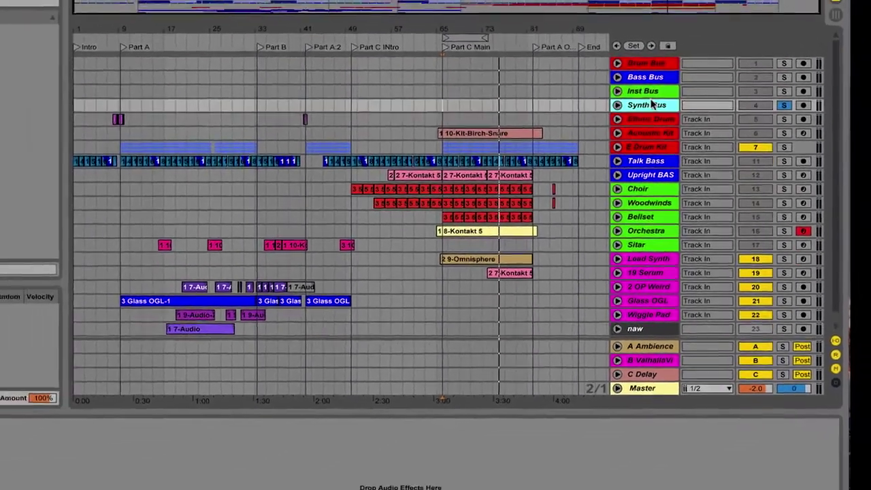
Unsolo the Synth Bus and widen the Bass Bus channel in Session View to match the neighbouring buses.
{"action": "key", "text": "Tab"}
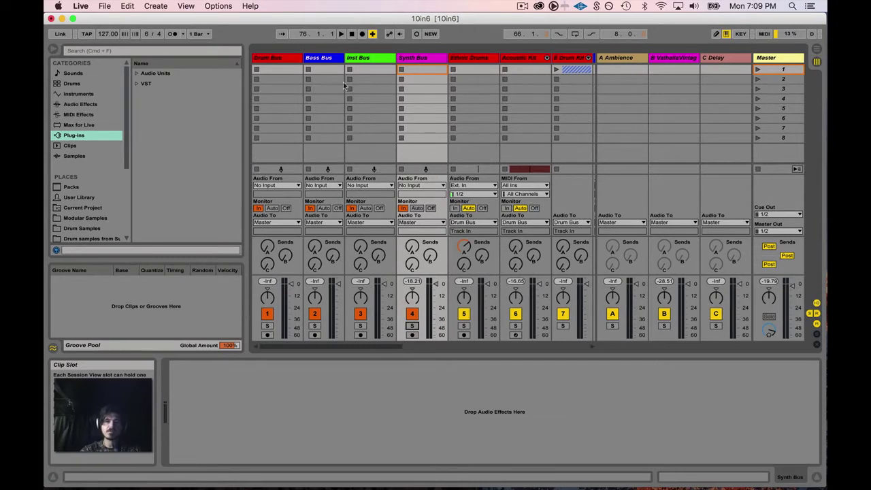
{"action": "left_click_drag", "start_coordinate": [345, 58], "coordinate": [348, 56]}
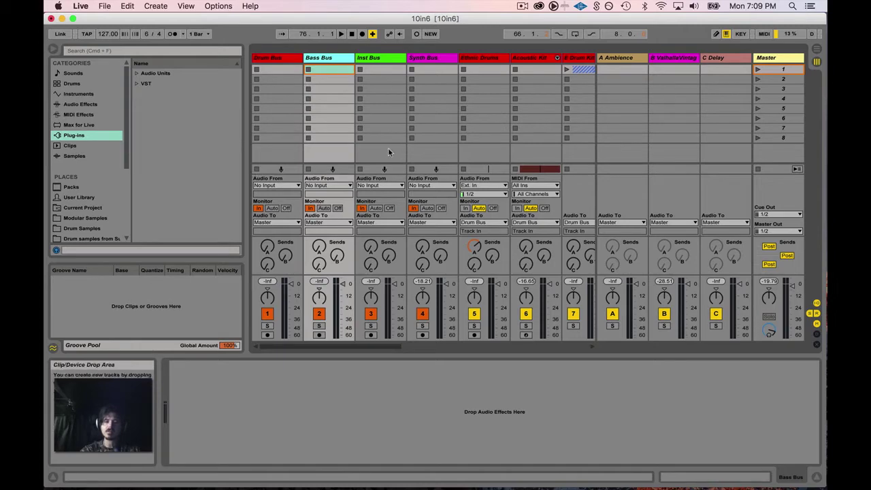
Compare the Arrangement and Session views, looking over Part C Main in the arrangement before returning to Session View.
{"action": "left_click", "coordinate": [816, 49]}
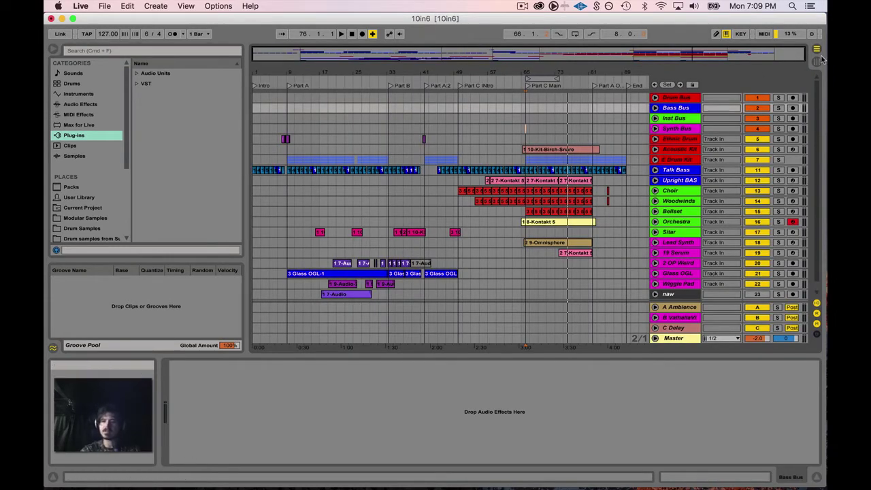
{"action": "left_click", "coordinate": [816, 62]}
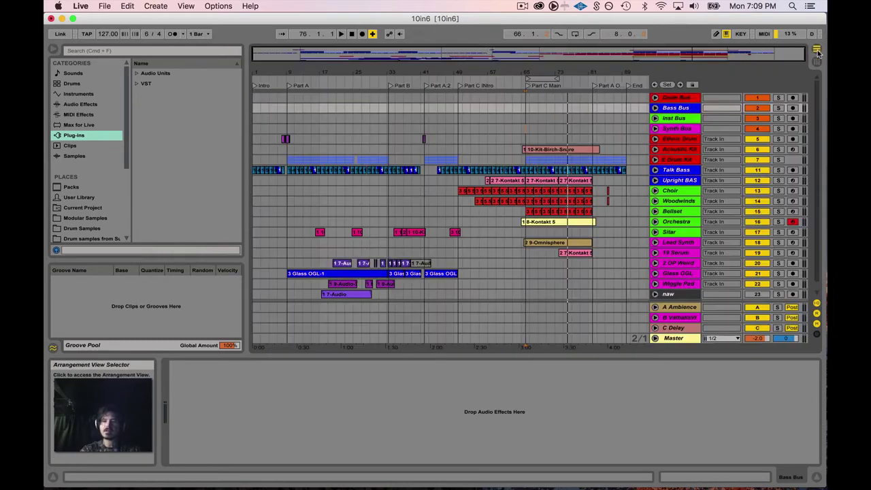
{"action": "key", "text": "Tab"}
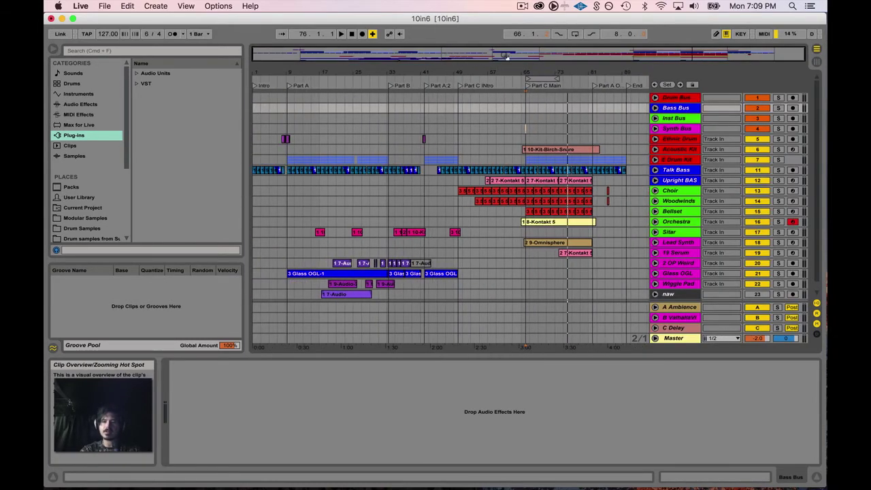
{"action": "left_click_drag", "start_coordinate": [629, 53], "coordinate": [621, 102]}
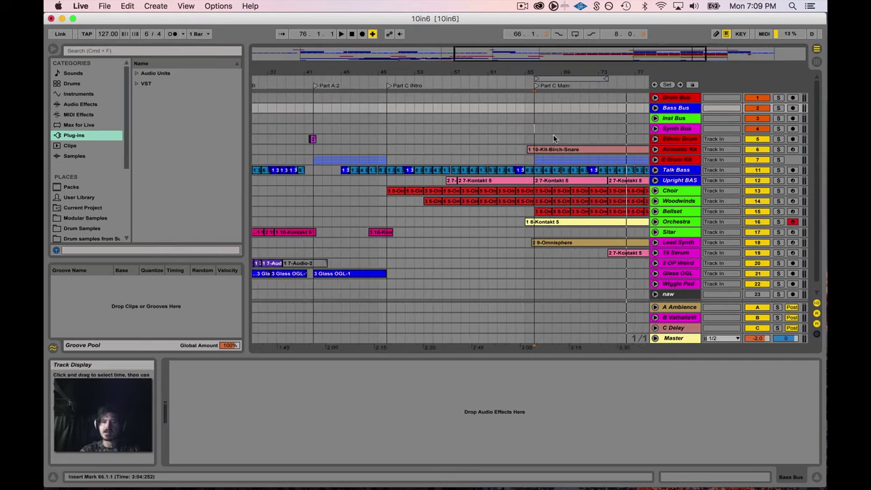
{"action": "scroll", "coordinate": [552, 150], "scroll_direction": "down", "scroll_amount": 2}
{"action": "scroll", "coordinate": [552, 150], "scroll_direction": "right", "scroll_amount": 2}
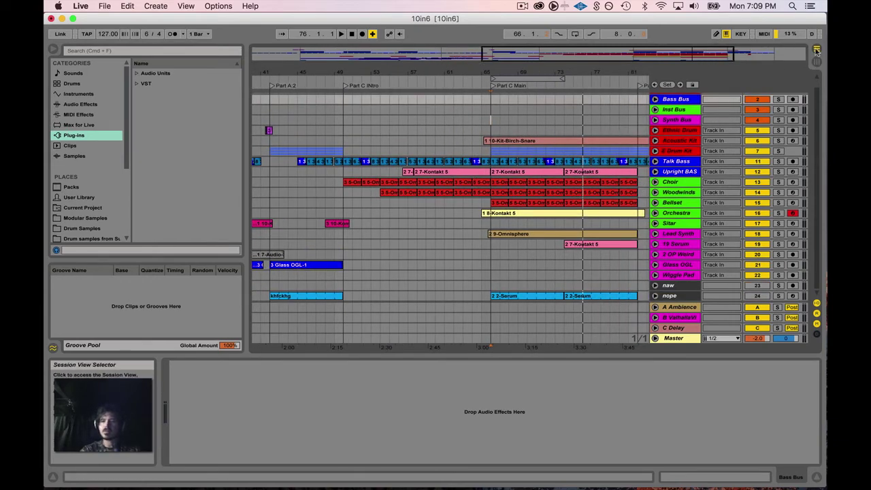
{"action": "scroll", "coordinate": [653, 129], "scroll_direction": "up", "scroll_amount": 1}
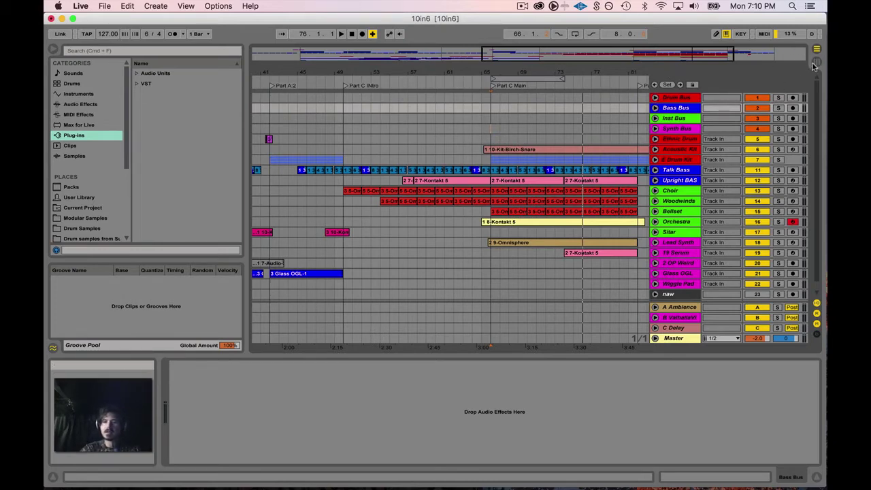
{"action": "key", "text": "Tab"}
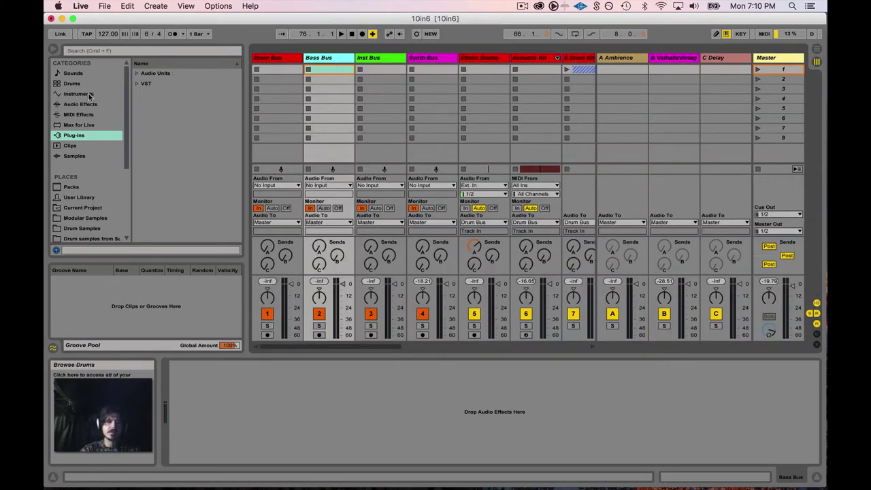
Add a Compressor from the audio effects to the Bass Bus.
{"action": "left_click", "coordinate": [85, 94]}
{"action": "left_click", "coordinate": [109, 114]}
{"action": "left_click", "coordinate": [109, 104]}
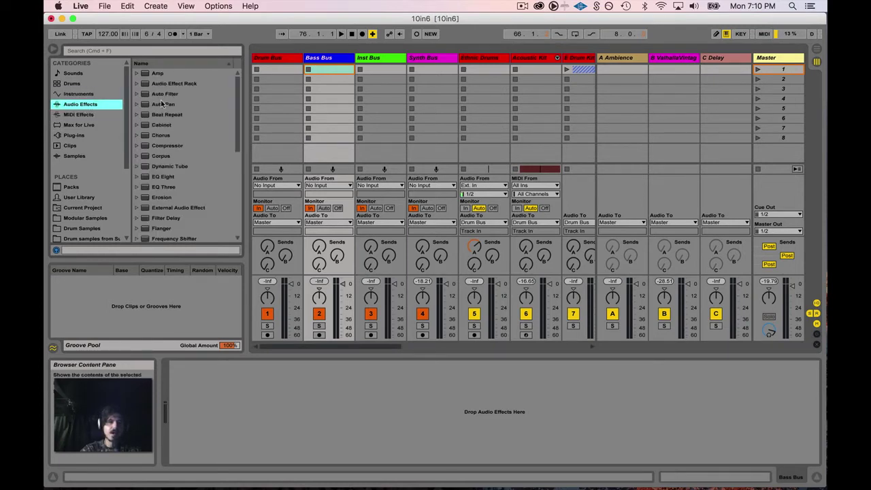
{"action": "left_click", "coordinate": [156, 146]}
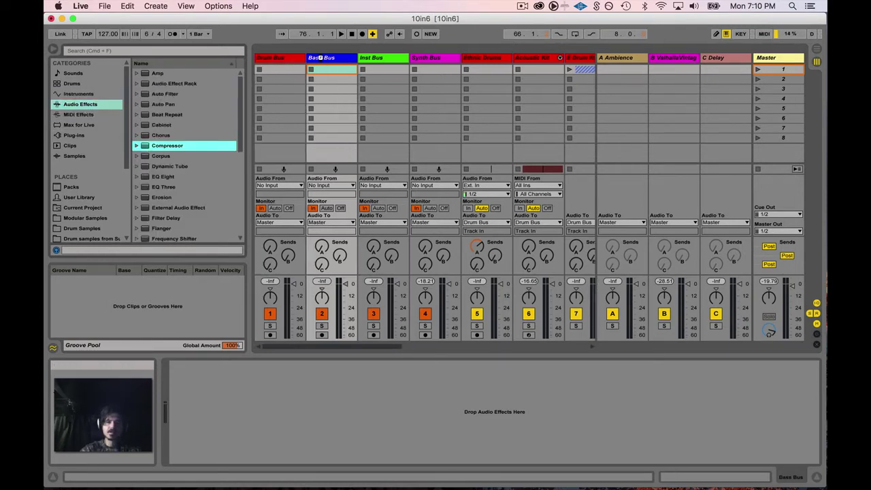
{"action": "key", "text": "Return"}
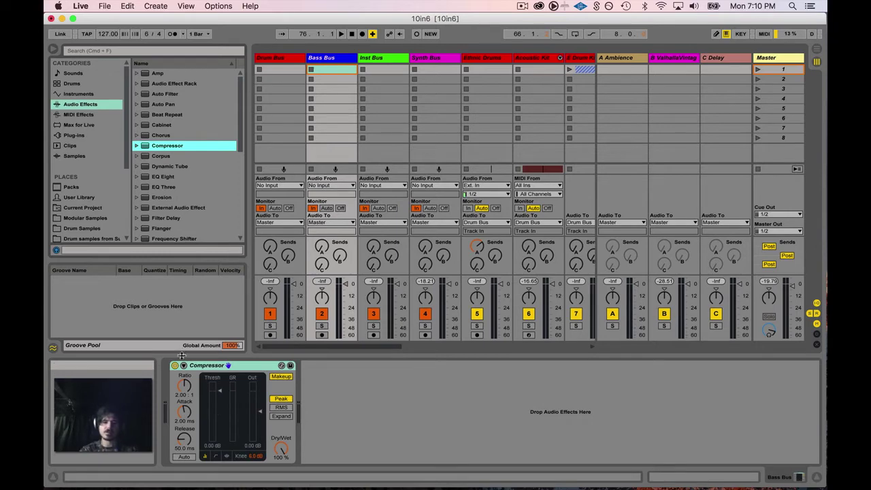
Set the sidechain source of the Bass Bus Compressor to the Kick.
{"action": "left_click", "coordinate": [193, 392]}
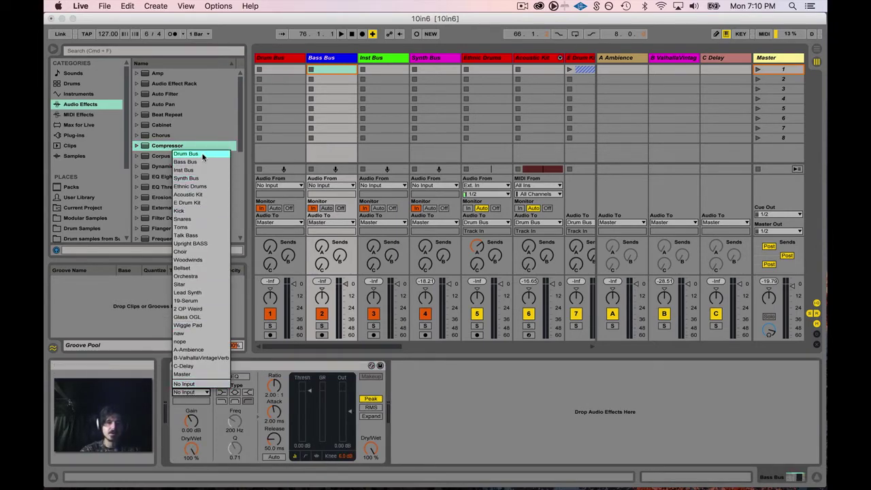
{"action": "left_click", "coordinate": [186, 153]}
{"action": "left_click", "coordinate": [194, 393]}
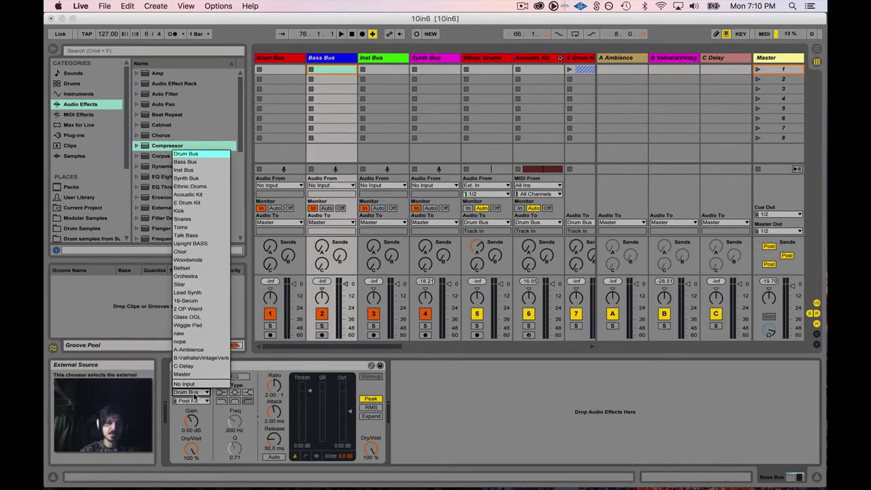
{"action": "left_click", "coordinate": [193, 392]}
{"action": "left_click", "coordinate": [193, 393]}
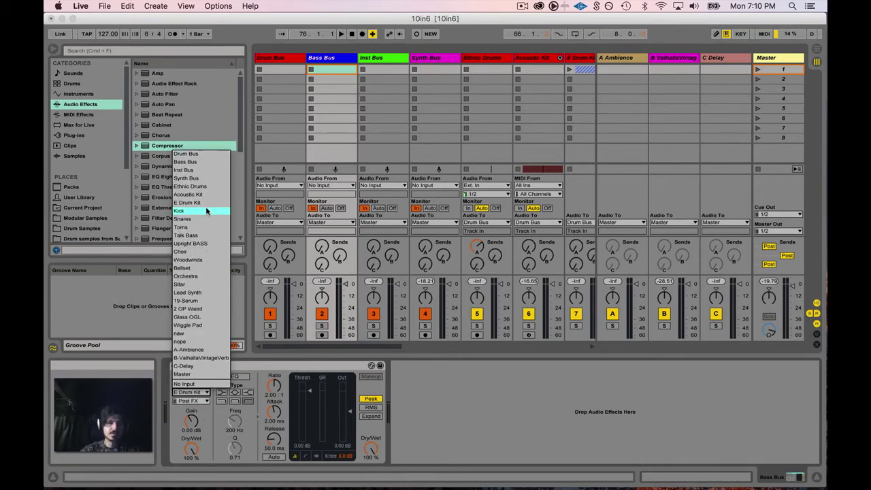
{"action": "left_click", "coordinate": [207, 210]}
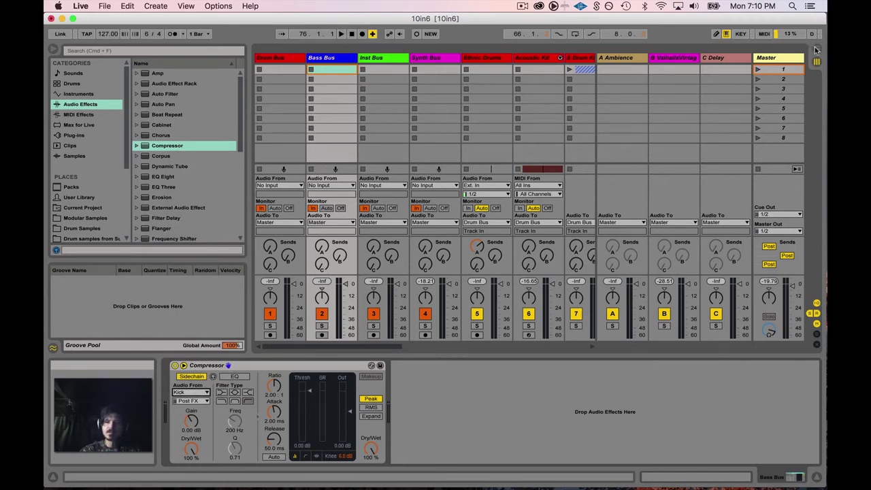
Play Part C Main from the Arrangement View with the Bass Bus soloed.
{"action": "key", "text": "Tab"}
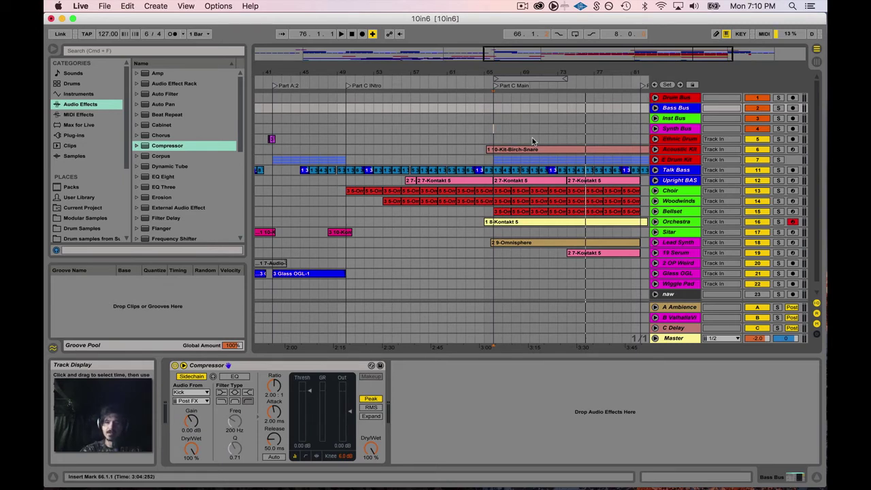
{"action": "key", "text": "space"}
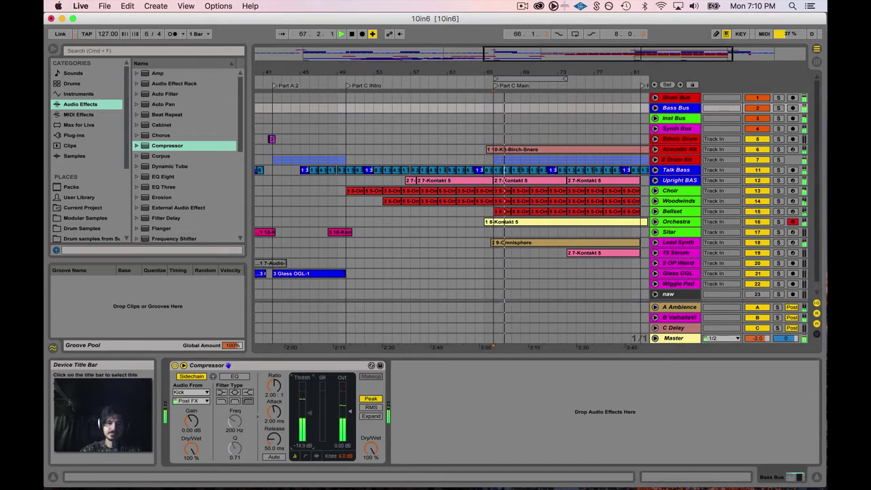
{"action": "left_click", "coordinate": [778, 107]}
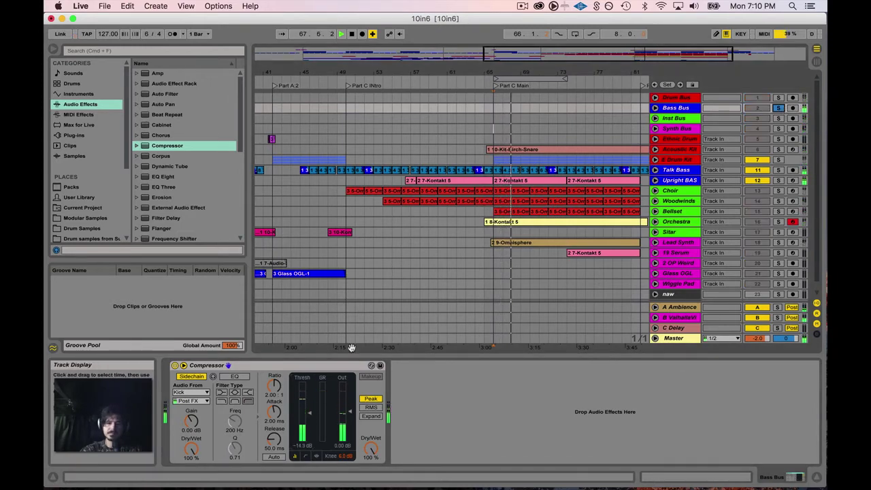
Set the Bass Bus Compressor to ratio inf:1, threshold -12.3 dB, attack 0.07 ms and release 45.0 ms, and stop playback.
{"action": "left_click_drag", "start_coordinate": [273, 386], "coordinate": [273, 340]}
{"action": "left_click_drag", "start_coordinate": [302, 413], "coordinate": [302, 404]}
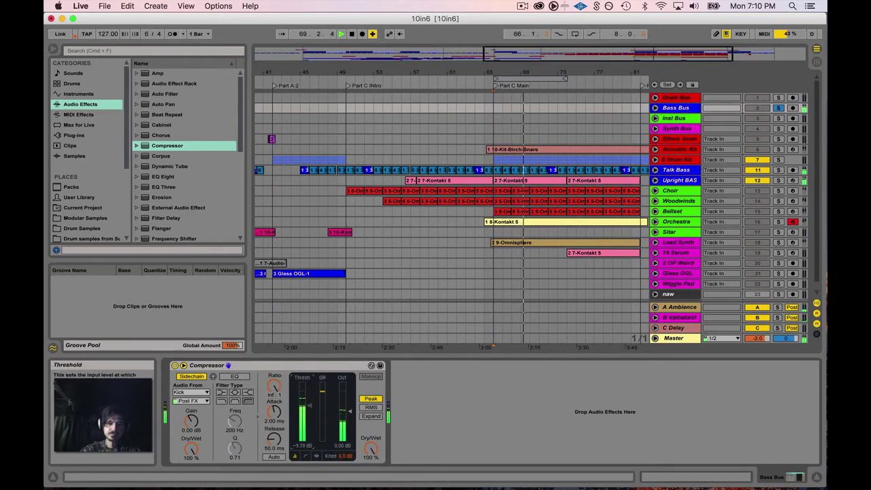
{"action": "left_click_drag", "start_coordinate": [274, 438], "coordinate": [273, 449]}
{"action": "left_click_drag", "start_coordinate": [273, 411], "coordinate": [302, 409]}
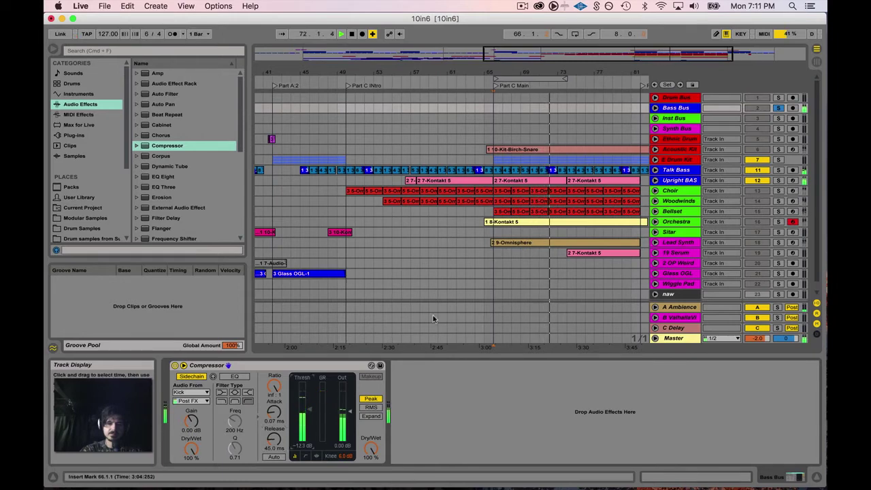
{"action": "key", "text": "space"}
Bypass the Bass Bus Compressor and play Part C Main to hear the bass without sidechaining.
{"action": "left_click", "coordinate": [688, 108]}
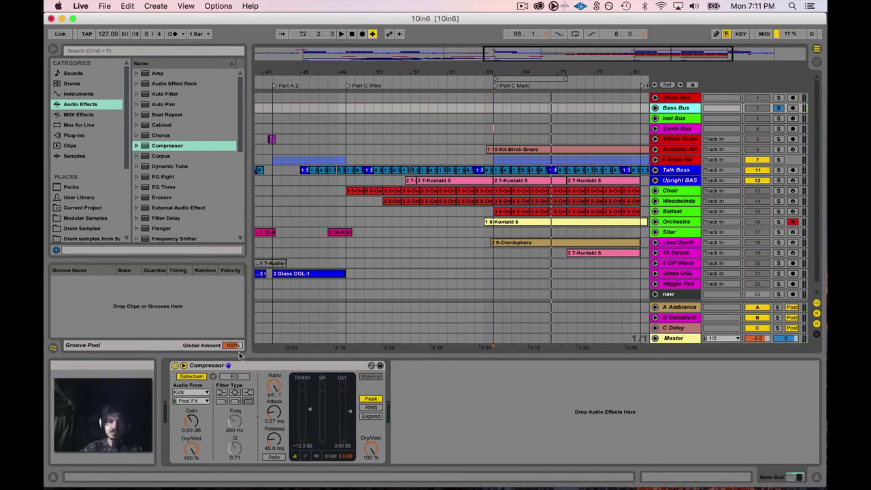
{"action": "left_click", "coordinate": [380, 379]}
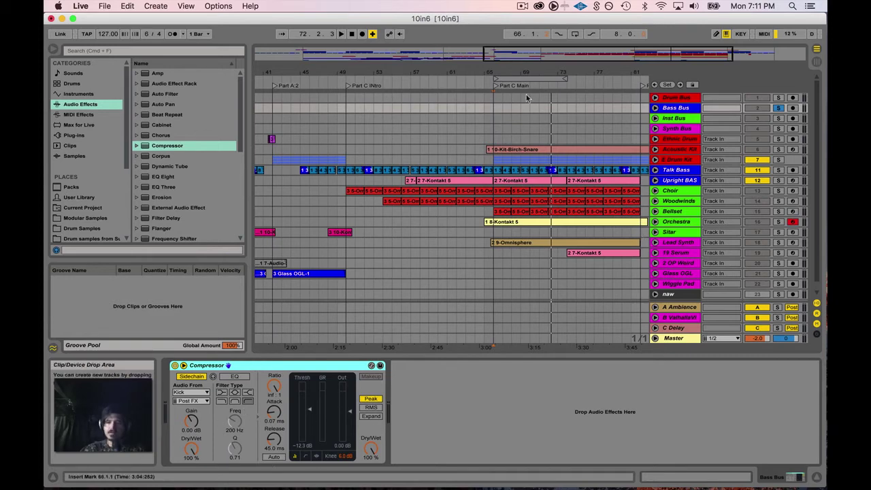
{"action": "left_click", "coordinate": [175, 365]}
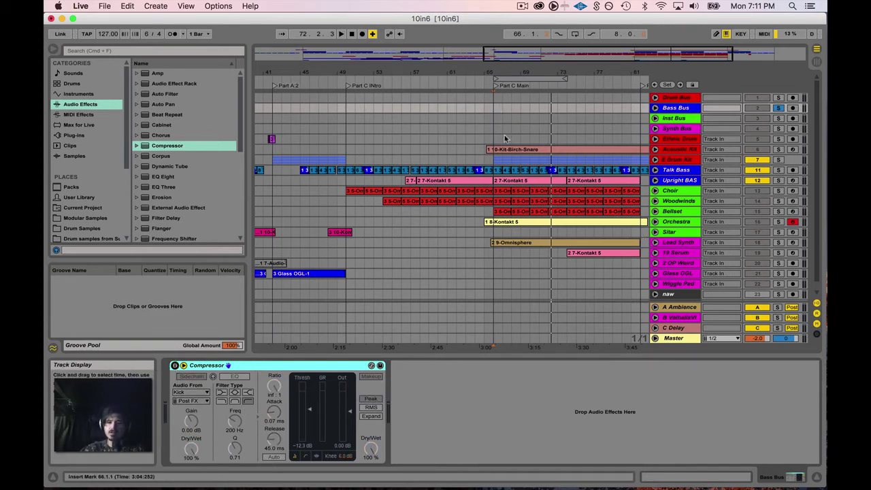
{"action": "key", "text": "space"}
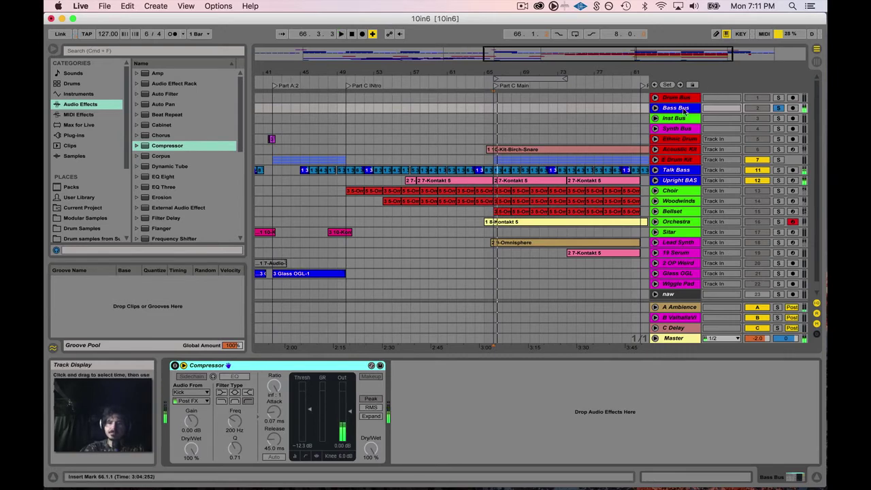
Copy the Bass Bus Compressor onto the Inst Bus and Synth Bus, and unsolo the Bass Bus.
{"action": "right_click", "coordinate": [244, 364]}
{"action": "left_click", "coordinate": [253, 378]}
{"action": "key", "text": "Down"}
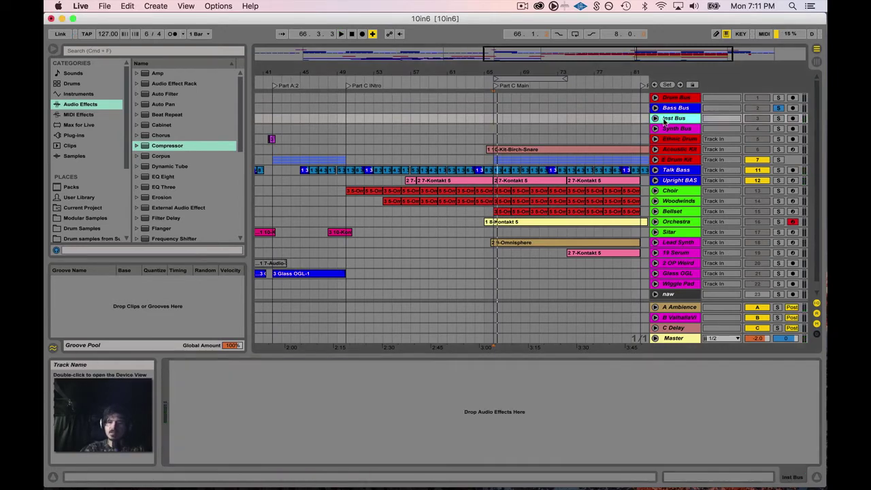
{"action": "right_click", "coordinate": [228, 398]}
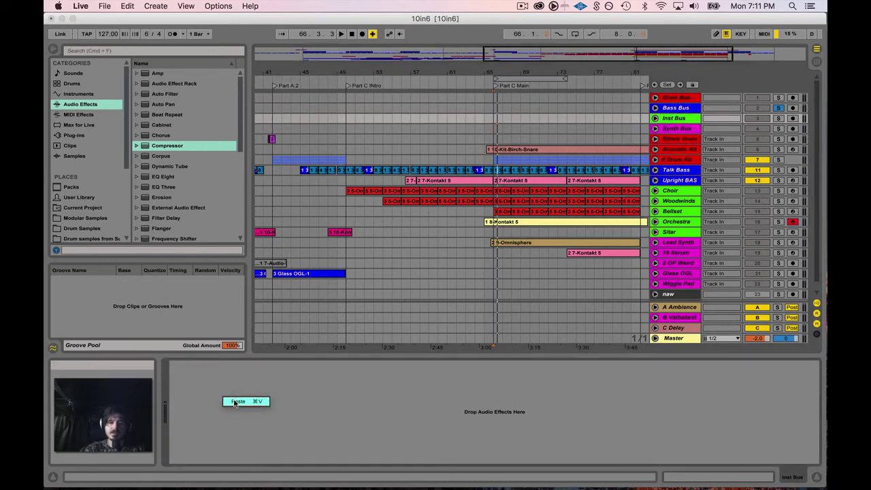
{"action": "left_click", "coordinate": [238, 401]}
{"action": "key", "text": "Down"}
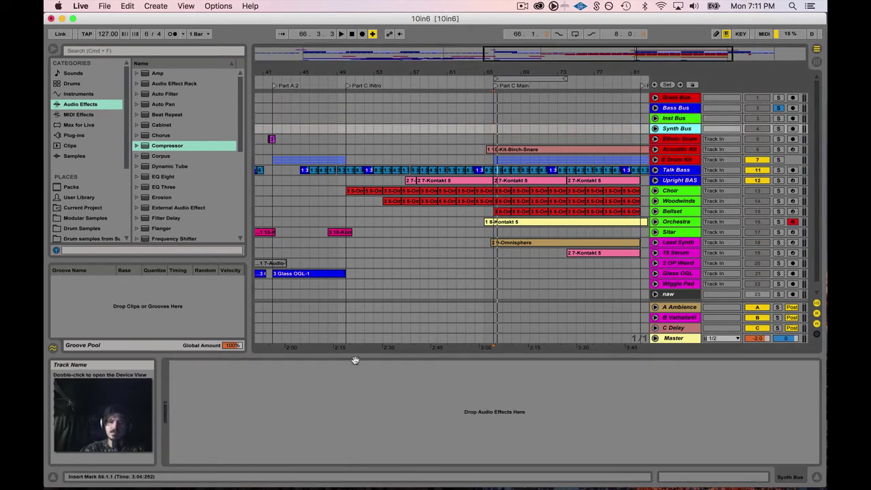
{"action": "right_click", "coordinate": [217, 393]}
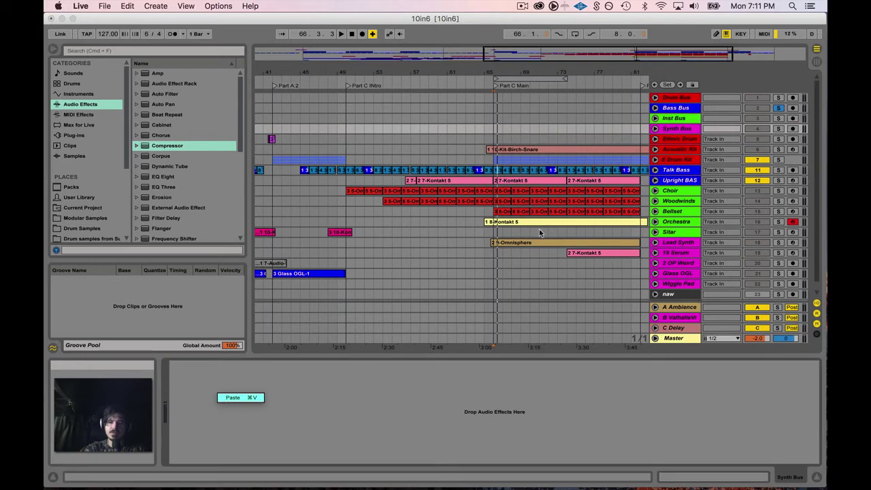
{"action": "key", "text": "Return"}
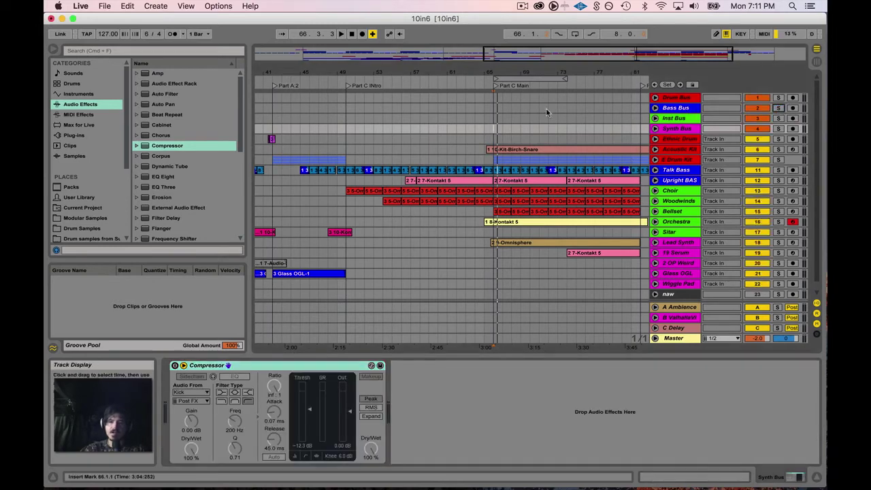
Reactivate the Compressors on the Synth, Inst and Bass Buses, playing Part C Main before and after to compare.
{"action": "key", "text": "space"}
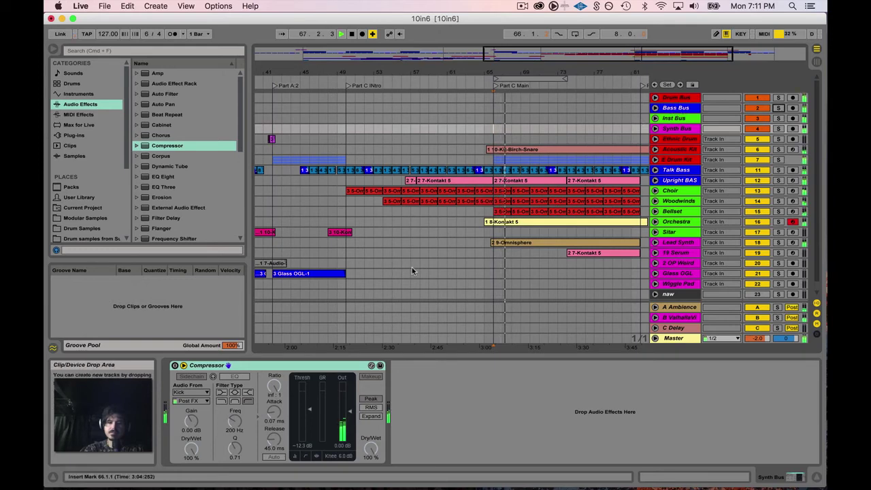
{"action": "key", "text": "space"}
{"action": "left_click", "coordinate": [175, 366]}
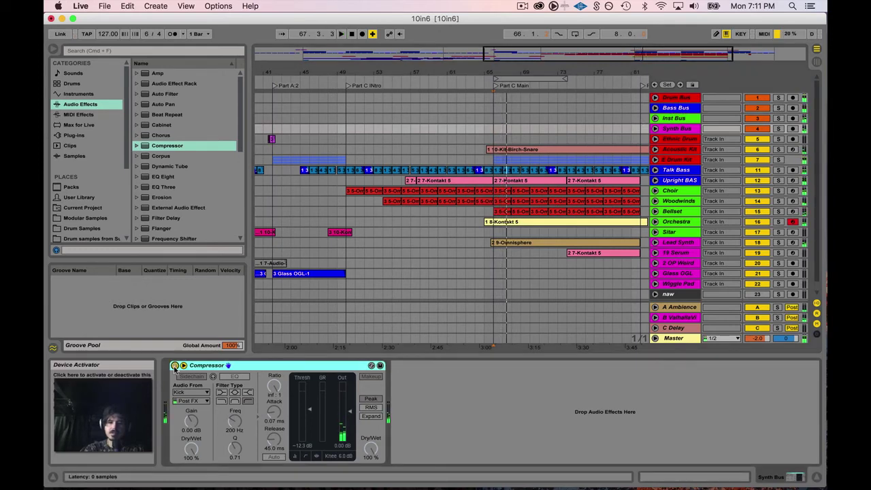
{"action": "left_click", "coordinate": [664, 120]}
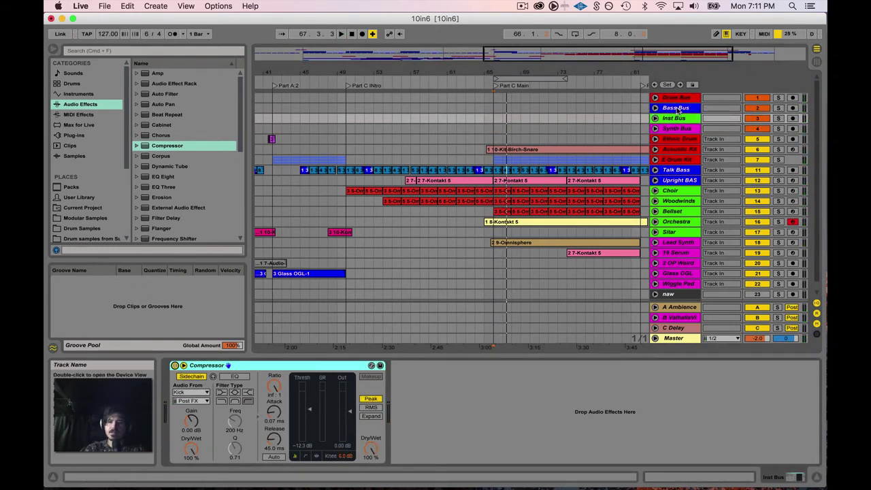
{"action": "left_click", "coordinate": [676, 109]}
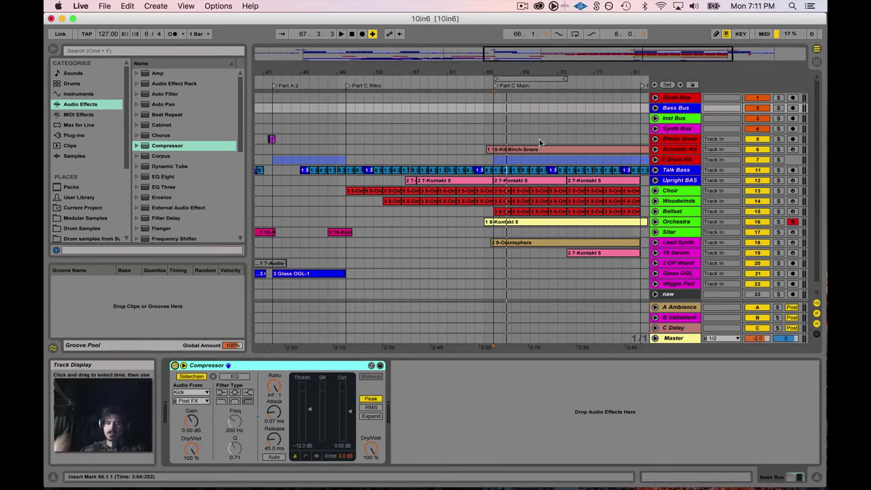
{"action": "key", "text": "space"}
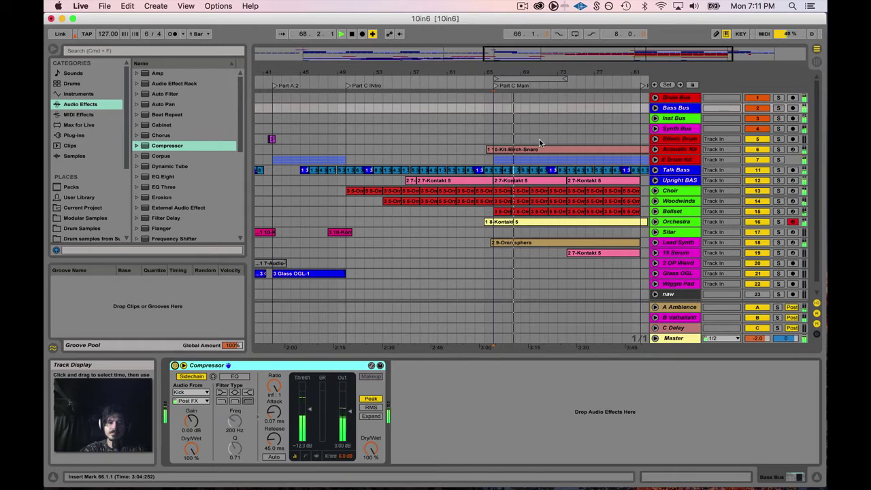
{"action": "key", "text": "space"}
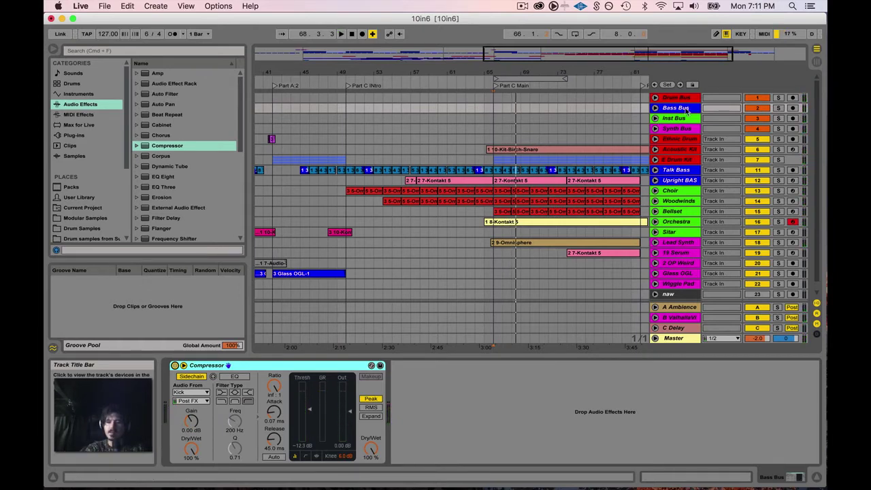
Check the Compressor settings on the Synth Bus, Inst Bus and Bass Bus in turn.
{"action": "left_click", "coordinate": [676, 127]}
{"action": "left_click", "coordinate": [676, 118]}
{"action": "left_click", "coordinate": [676, 108]}
{"action": "left_click", "coordinate": [675, 118]}
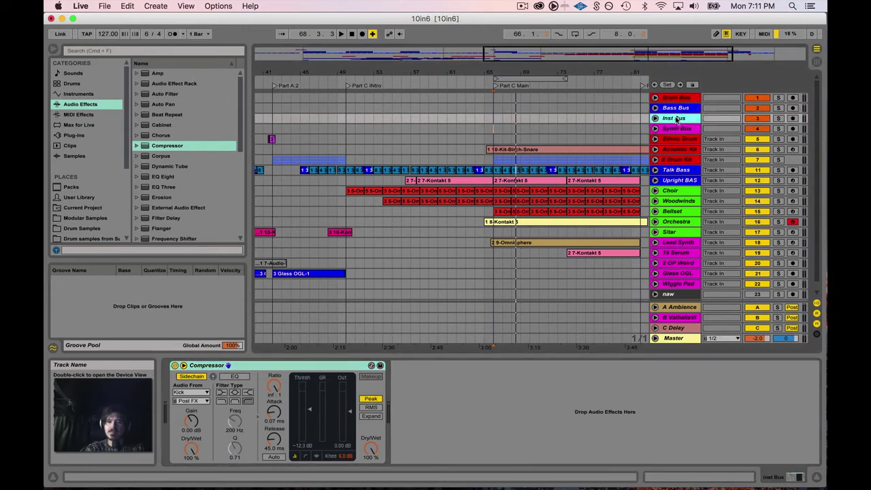
{"action": "left_click", "coordinate": [675, 128]}
{"action": "left_click", "coordinate": [676, 118]}
{"action": "left_click", "coordinate": [675, 108]}
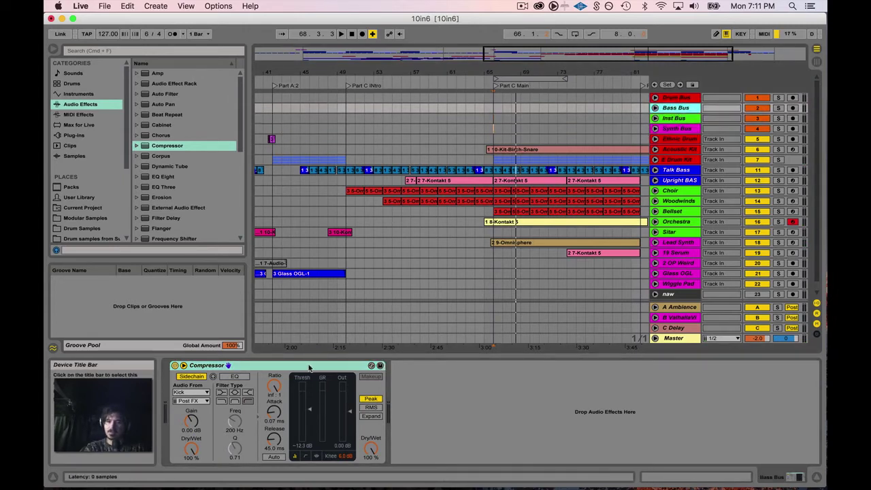
Delete the Compressor from the Synth Bus and go back through the other buses up to the Drum Bus.
{"action": "left_click", "coordinate": [713, 117]}
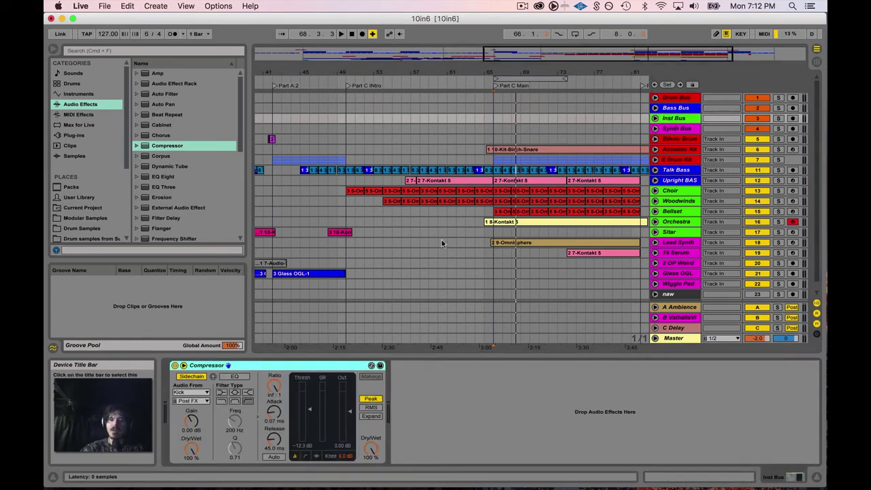
{"action": "left_click", "coordinate": [680, 128]}
{"action": "left_click", "coordinate": [274, 367]}
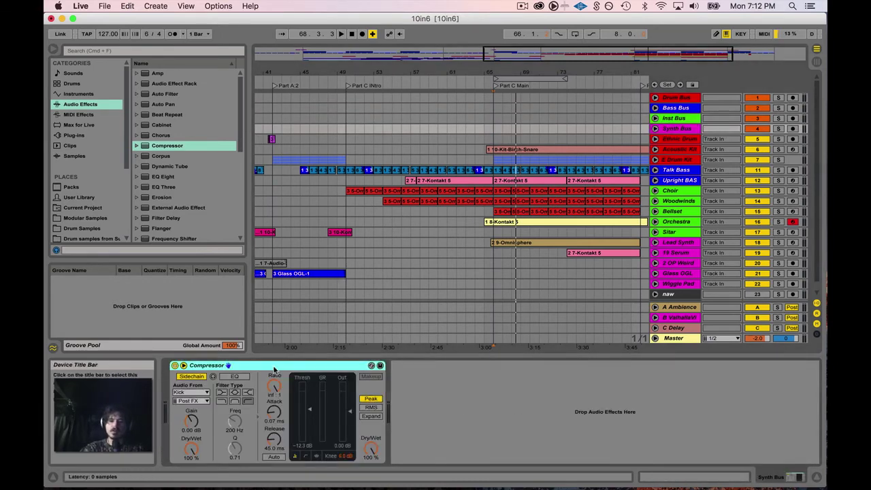
{"action": "left_click", "coordinate": [687, 109]}
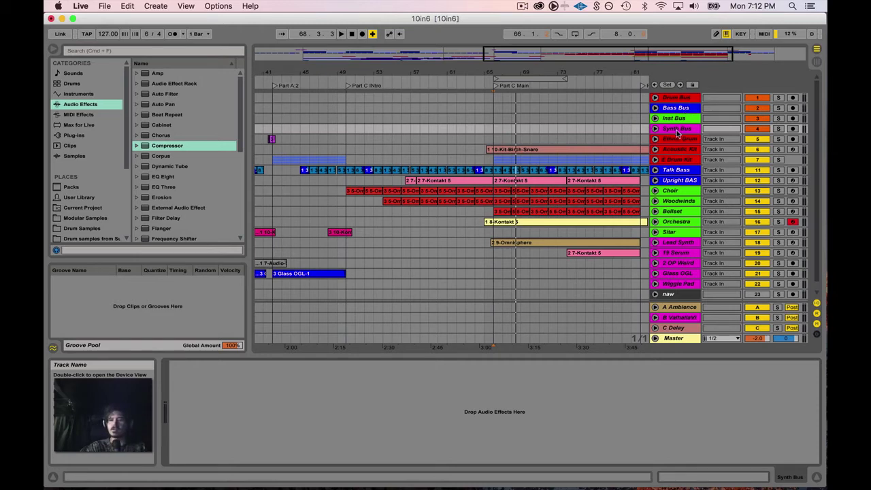
{"action": "left_click", "coordinate": [677, 119]}
{"action": "left_click", "coordinate": [677, 108]}
{"action": "left_click", "coordinate": [678, 99]}
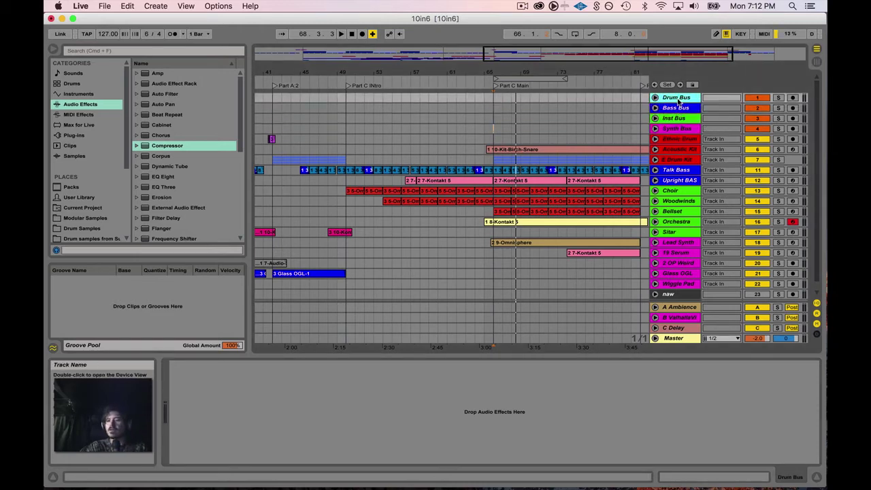
Look over the bus channels in Session View and examine the whole arrangement and its Part A section in Arrangement View.
{"action": "left_click", "coordinate": [817, 64]}
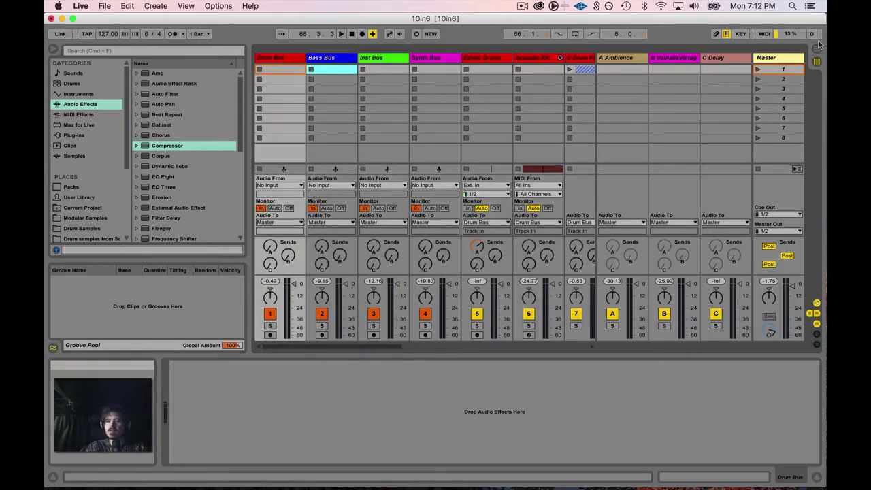
{"action": "left_click", "coordinate": [817, 47]}
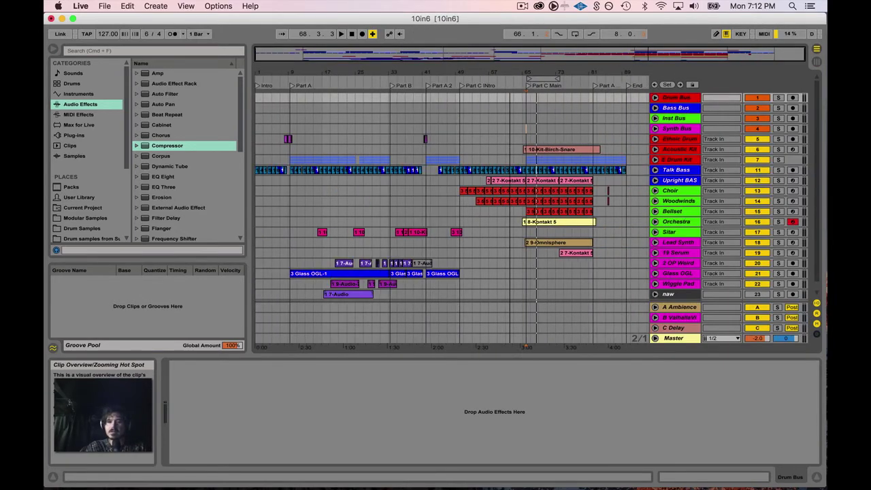
{"action": "mouse_move", "coordinate": [530, 54]}
{"action": "left_mouse_down"}
{"action": "mouse_move", "coordinate": [531, 75]}
{"action": "mouse_move", "coordinate": [516, 79]}
{"action": "mouse_move", "coordinate": [530, 54]}
{"action": "mouse_move", "coordinate": [365, 58]}
{"action": "mouse_move", "coordinate": [399, 73]}
{"action": "mouse_move", "coordinate": [399, 90]}
{"action": "left_mouse_up"}
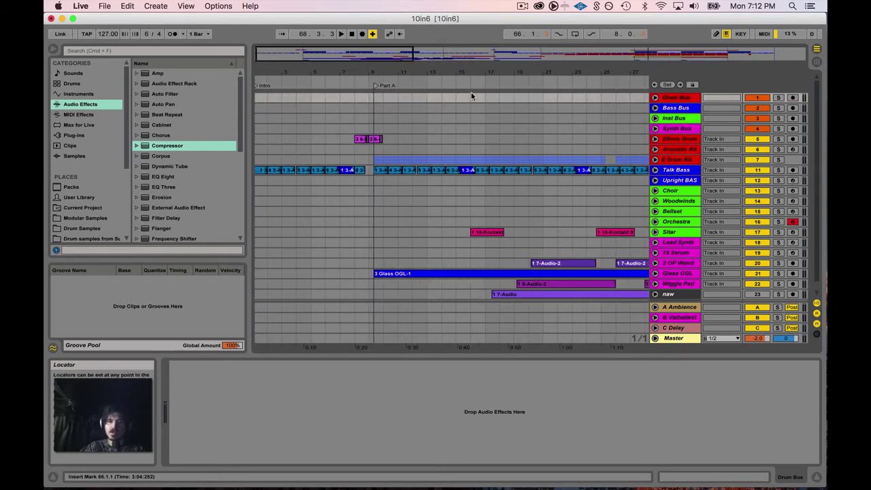
{"action": "scroll", "coordinate": [469, 96], "scroll_direction": "right", "scroll_amount": 5}
{"action": "left_click_drag", "start_coordinate": [485, 56], "coordinate": [620, 56]}
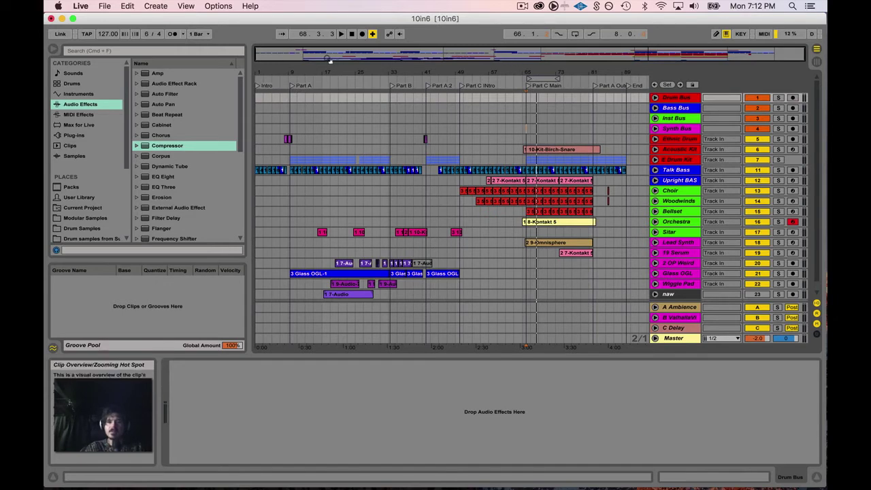
{"action": "left_click_drag", "start_coordinate": [329, 61], "coordinate": [348, 92]}
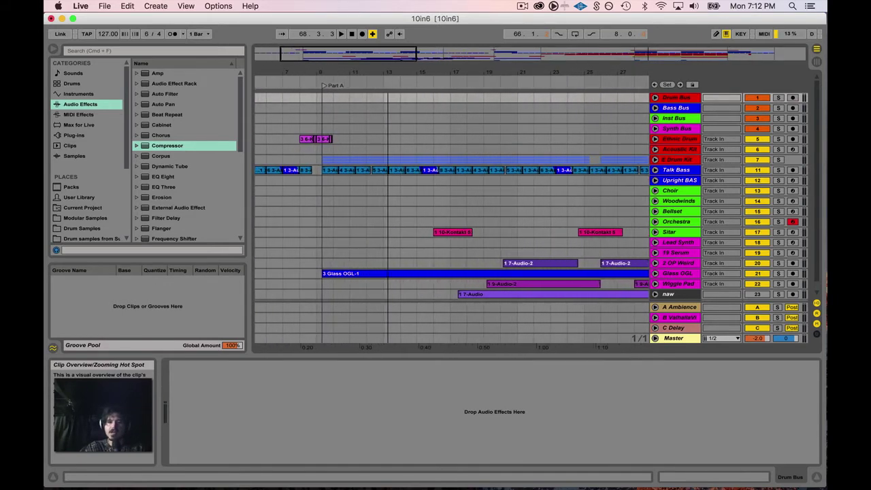
Loop the Part A section on the Drum Bus track, from 9.3.1 to the Part B marker at 33.3.1.
{"action": "left_click_drag", "start_coordinate": [421, 75], "coordinate": [327, 101]}
{"action": "scroll", "coordinate": [365, 99], "scroll_direction": "right", "scroll_amount": 15}
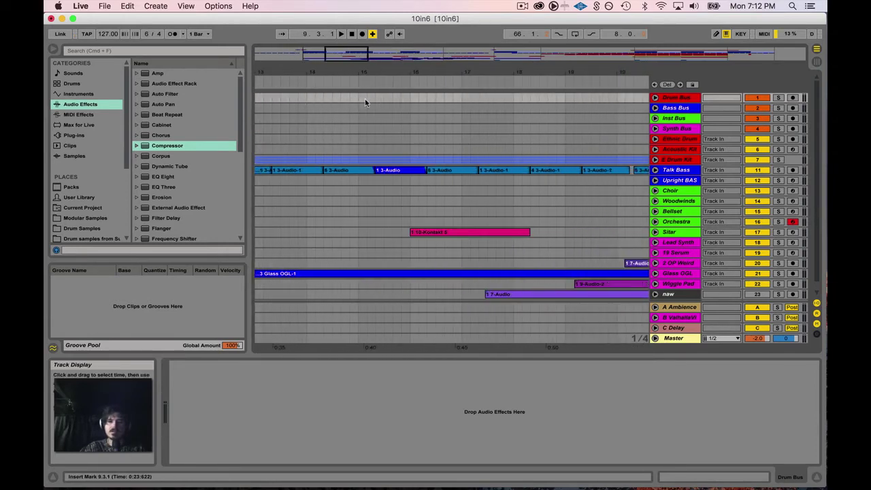
{"action": "scroll", "coordinate": [364, 101], "scroll_direction": "right", "scroll_amount": 2}
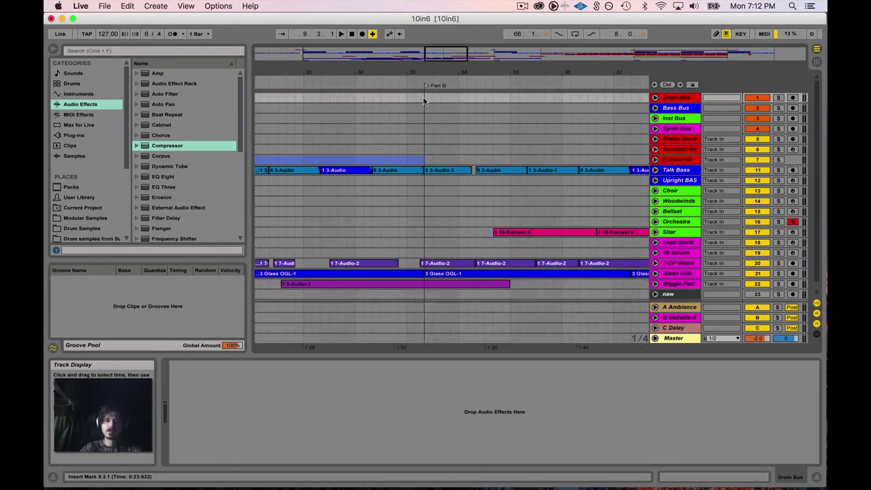
{"action": "left_click", "coordinate": [423, 101], "text": "shift"}
{"action": "right_click", "coordinate": [383, 99]}
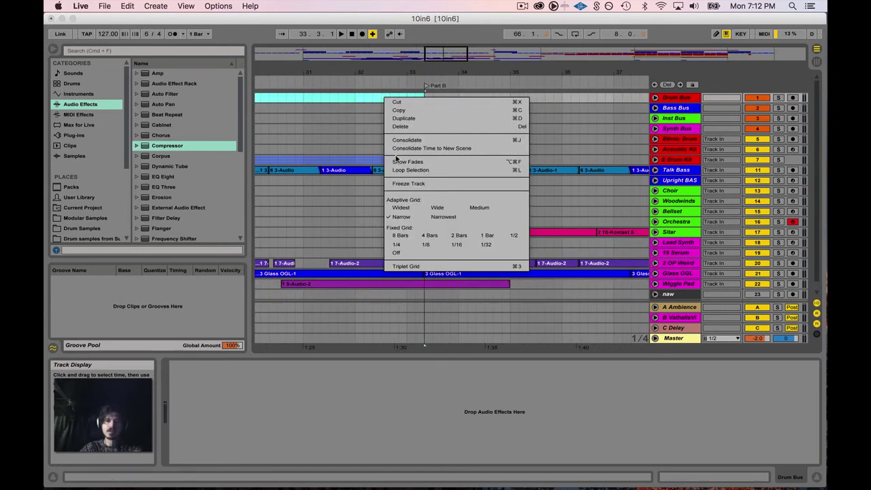
{"action": "left_click", "coordinate": [397, 171]}
{"action": "left_click_drag", "start_coordinate": [446, 53], "coordinate": [371, 51]}
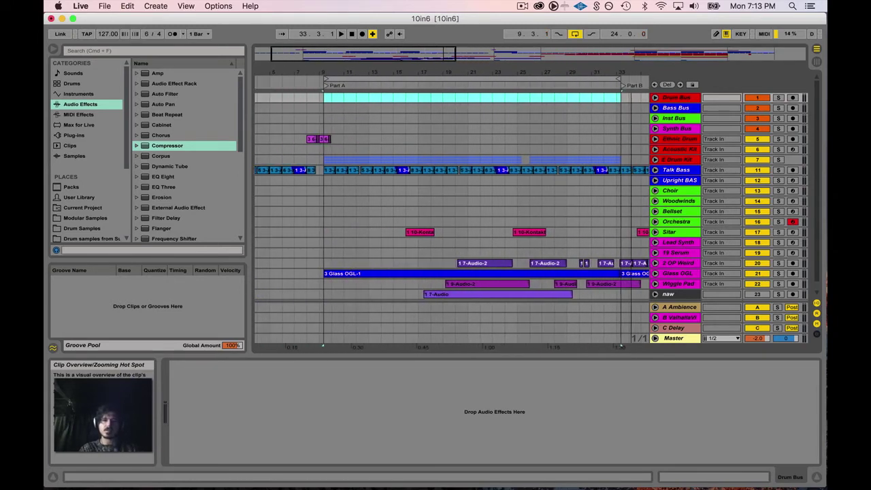
Select the looped Part A time range across all tracks.
{"action": "left_click", "coordinate": [392, 78]}
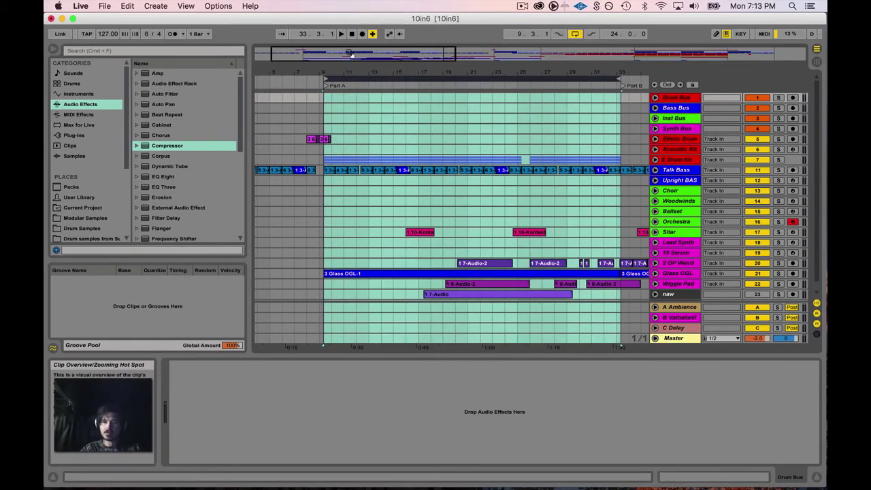
{"action": "key", "text": "z"}
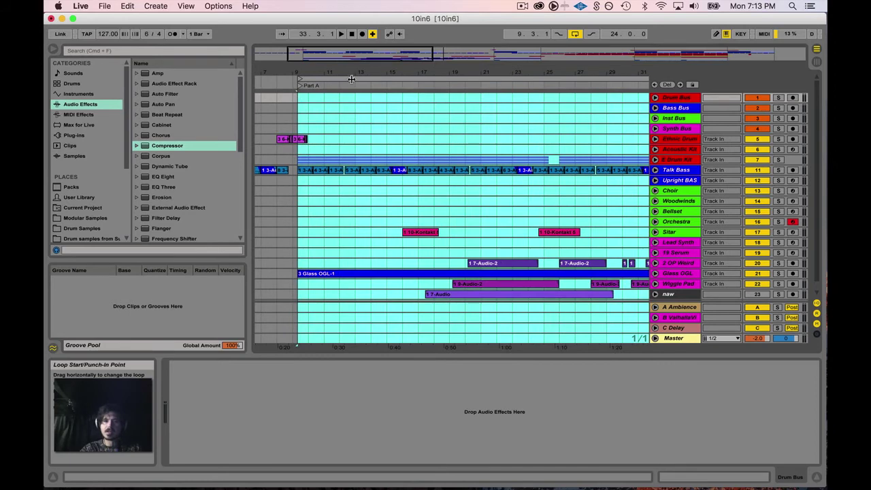
{"action": "left_click", "coordinate": [268, 115]}
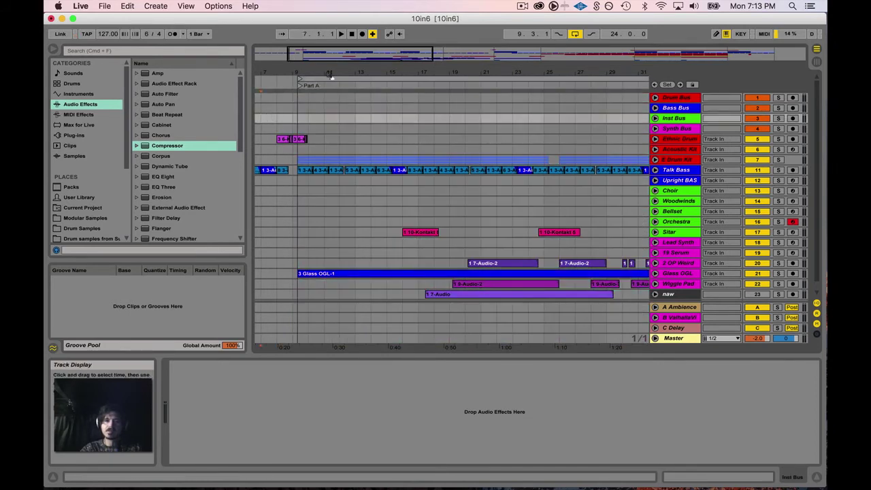
{"action": "left_click", "coordinate": [303, 85]}
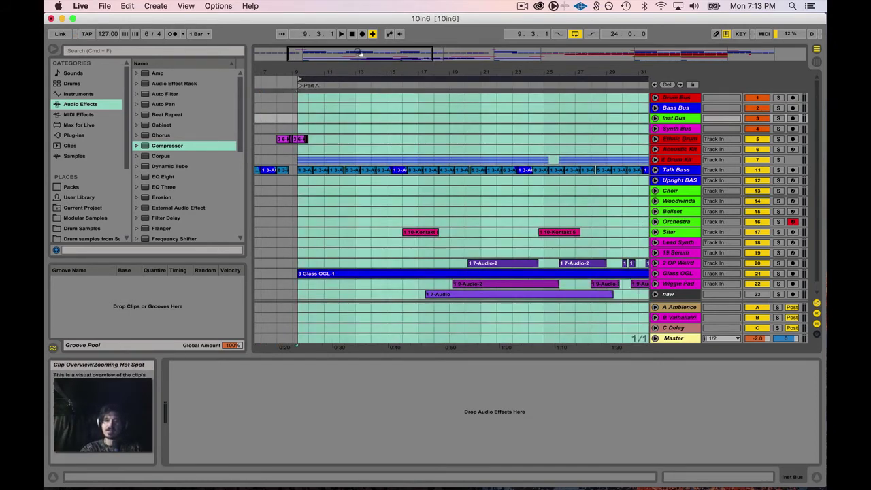
{"action": "mouse_move", "coordinate": [359, 53]}
{"action": "left_mouse_down"}
{"action": "mouse_move", "coordinate": [374, 22]}
{"action": "mouse_move", "coordinate": [425, 43]}
{"action": "mouse_move", "coordinate": [359, 53]}
{"action": "left_mouse_up"}
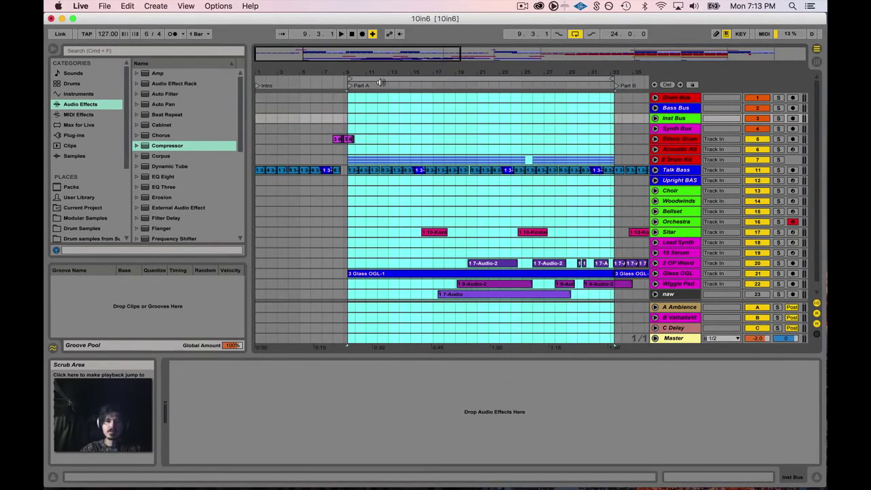
Solo the Drum Bus, switch the solo to the Bass Bus, and return it to the Drum Bus.
{"action": "left_click", "coordinate": [686, 99]}
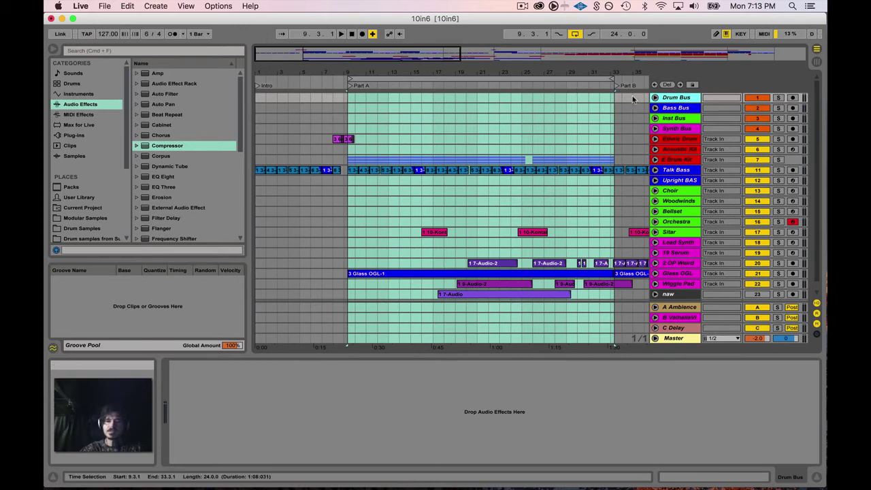
{"action": "left_click", "coordinate": [780, 98]}
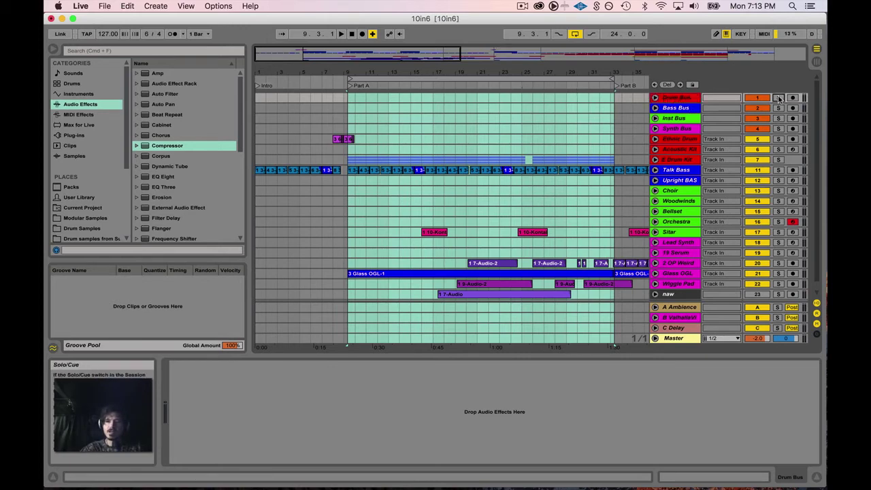
{"action": "left_click", "coordinate": [779, 99]}
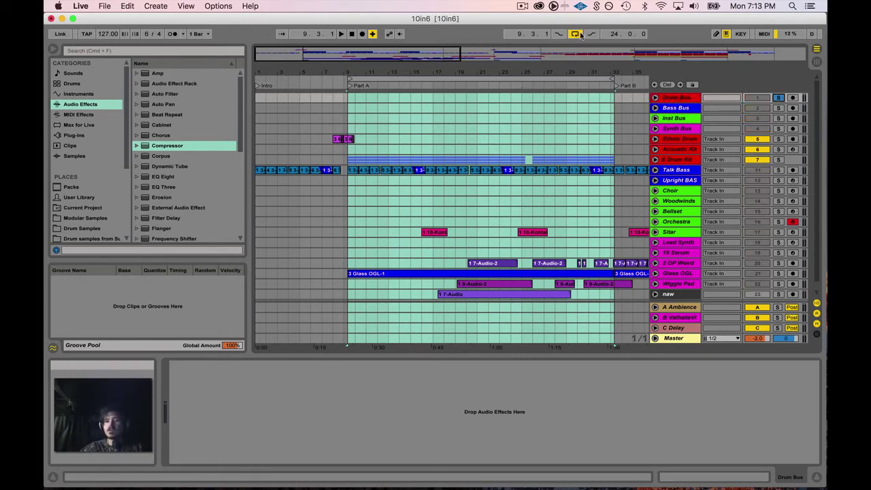
{"action": "left_click", "coordinate": [778, 108]}
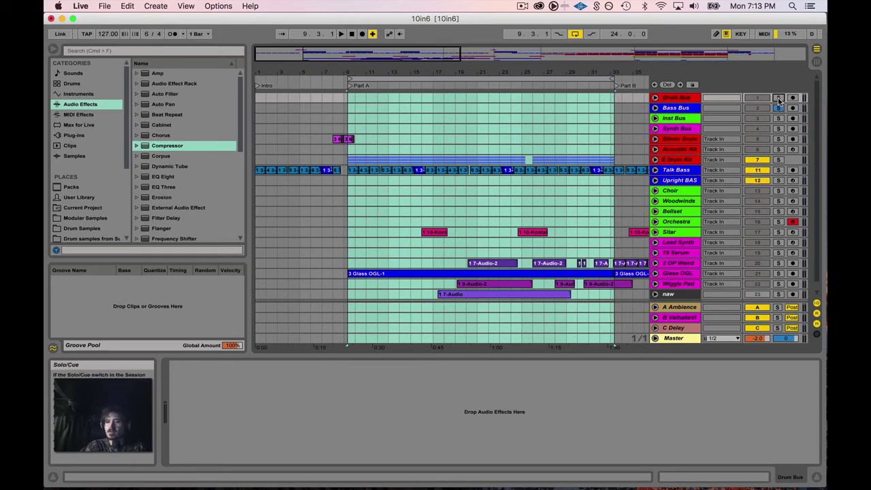
{"action": "left_click", "coordinate": [778, 99]}
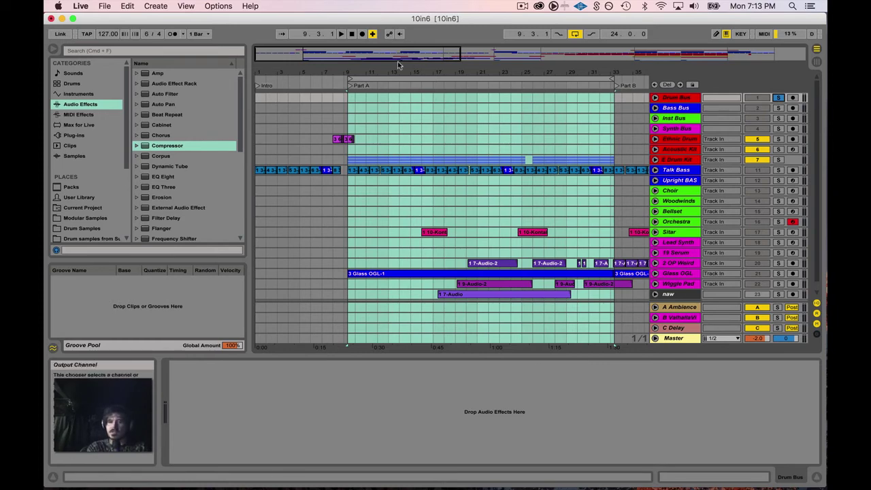
Set the audio export's rendered track to Selected Tracks Only and leave the export settings without exporting.
{"action": "left_click", "coordinate": [105, 7]}
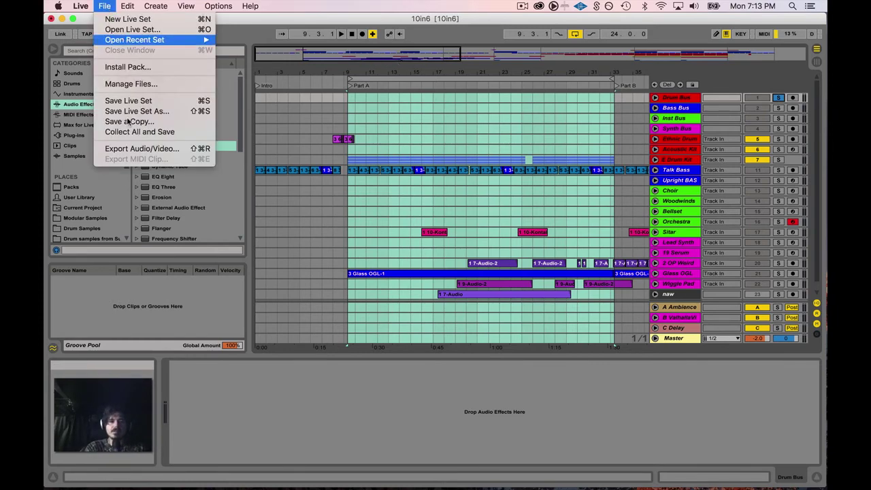
{"action": "left_click", "coordinate": [130, 148]}
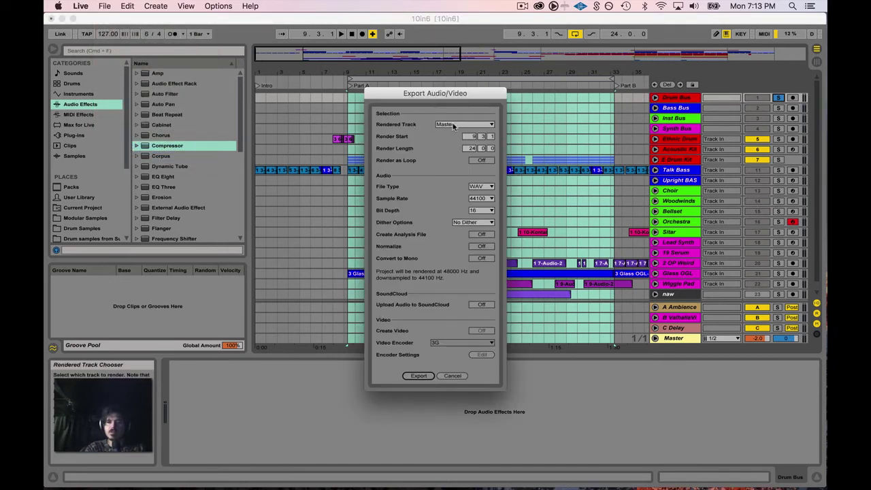
{"action": "left_click", "coordinate": [445, 125]}
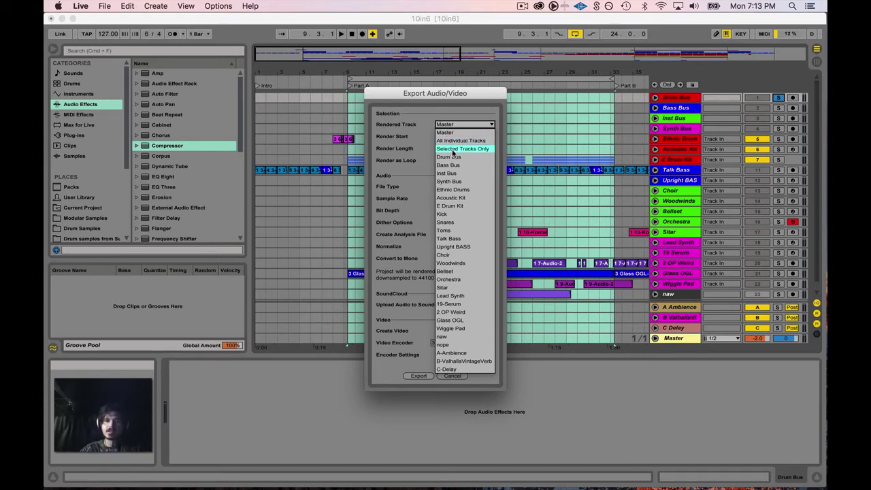
{"action": "left_click", "coordinate": [452, 149]}
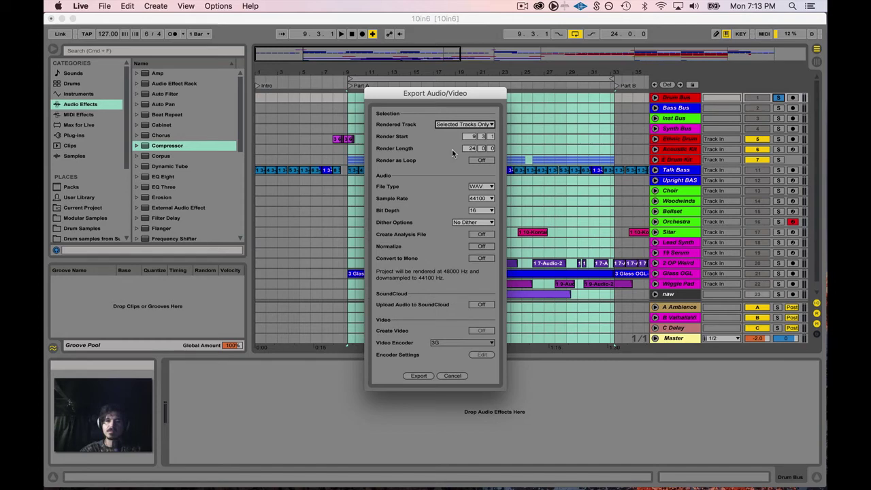
{"action": "left_click", "coordinate": [451, 375]}
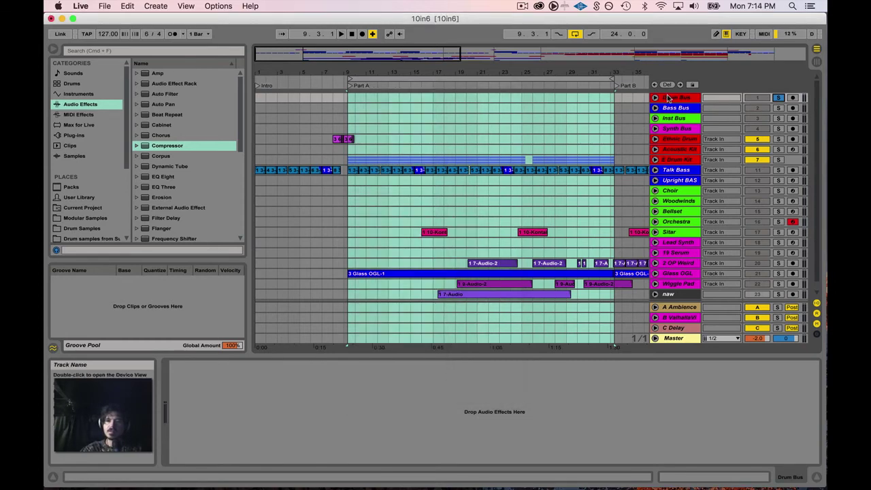
Select the Drum, Bass, Inst and Synth Bus tracks together and start exporting them as WAV audio.
{"action": "left_click", "coordinate": [683, 99]}
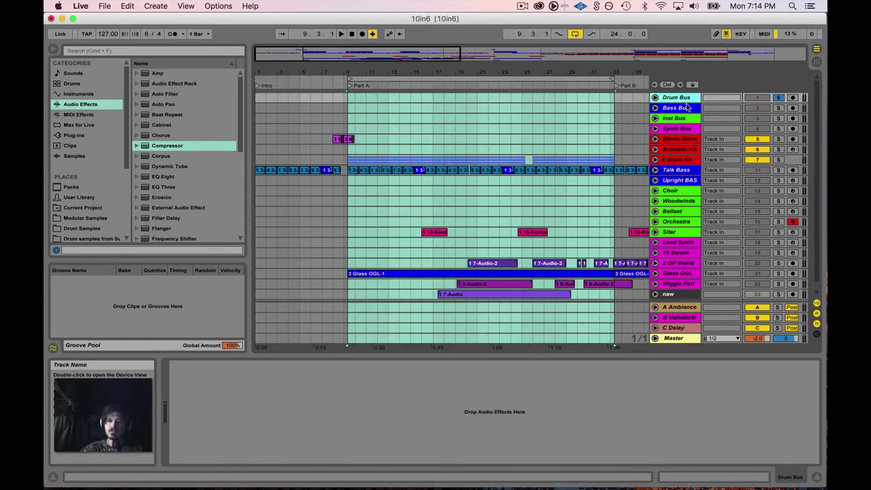
{"action": "key", "text": "shift+Down"}
{"action": "key", "text": "shift+Down"}
{"action": "key", "text": "shift+Down"}
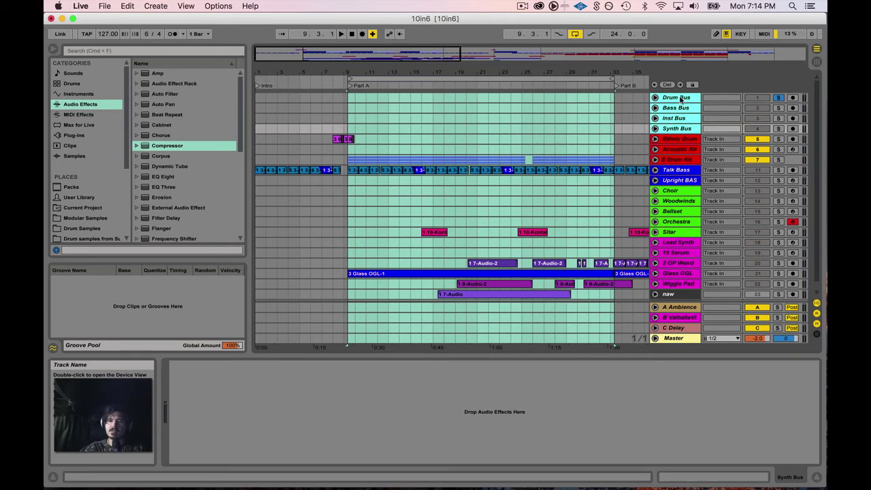
{"action": "left_click", "coordinate": [104, 5]}
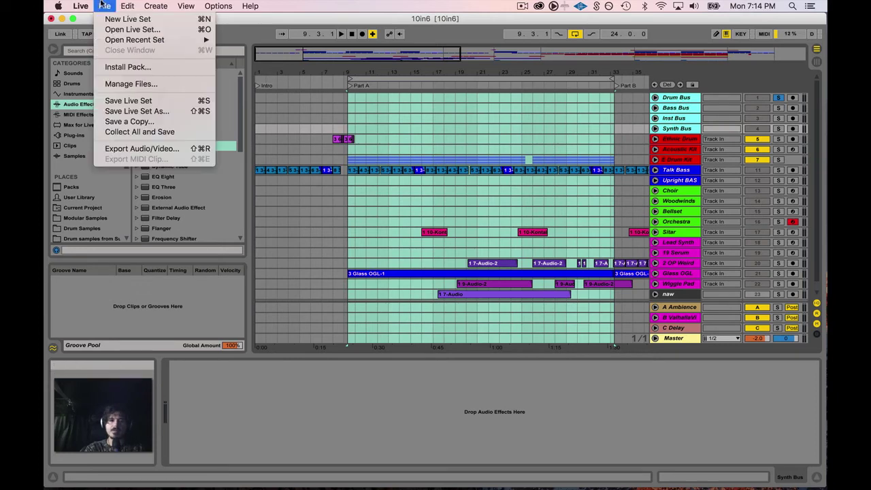
{"action": "left_click", "coordinate": [128, 149]}
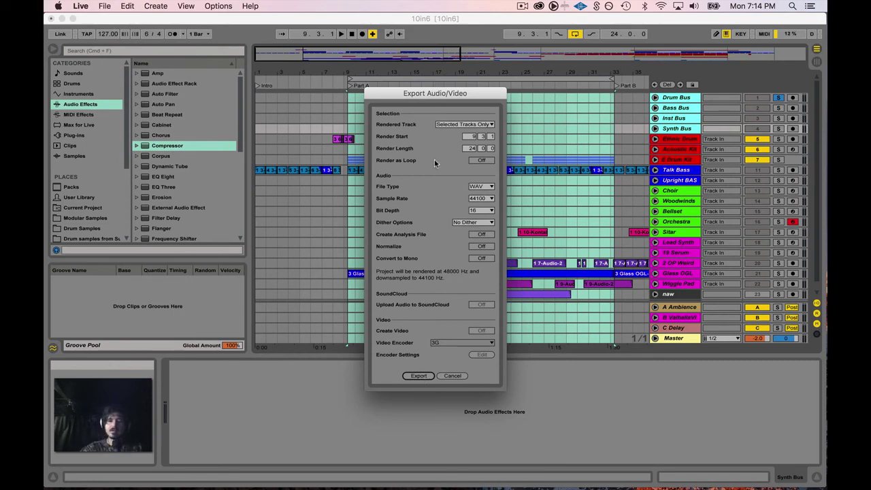
{"action": "left_click", "coordinate": [416, 376]}
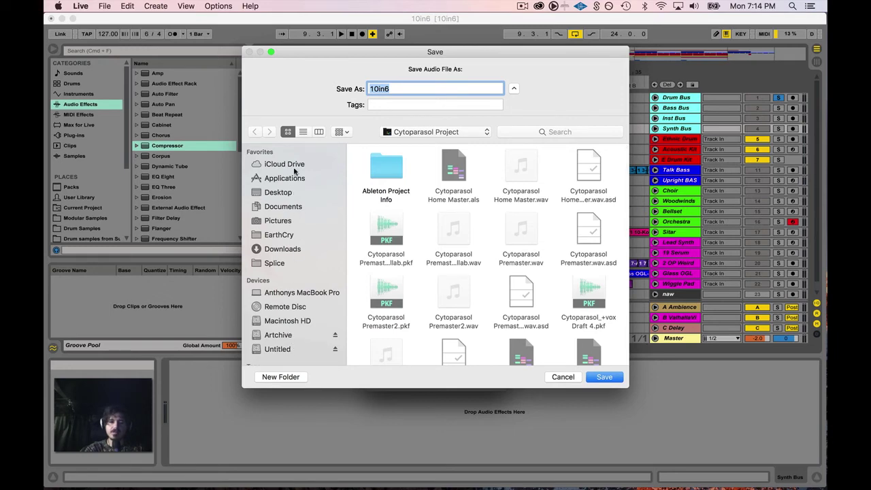
Create a folder named 10in6 Stems inside EarthCry and save the exported bus stems there as 10in6.
{"action": "left_click", "coordinate": [290, 235]}
{"action": "left_click", "coordinate": [282, 376]}
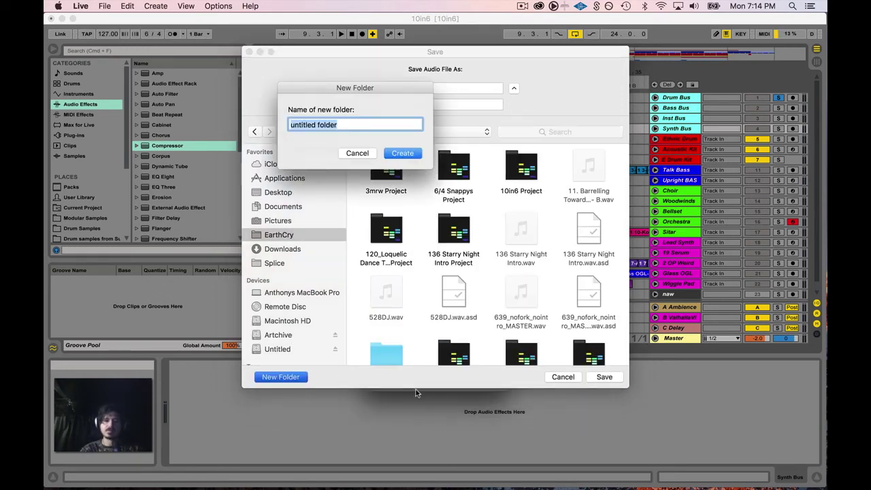
{"action": "type", "text": "10in6 Stems"}
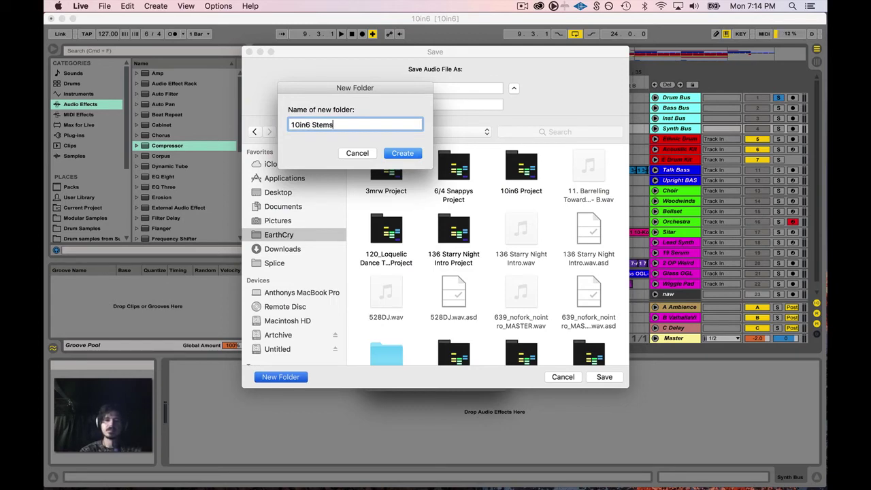
{"action": "key", "text": "Return"}
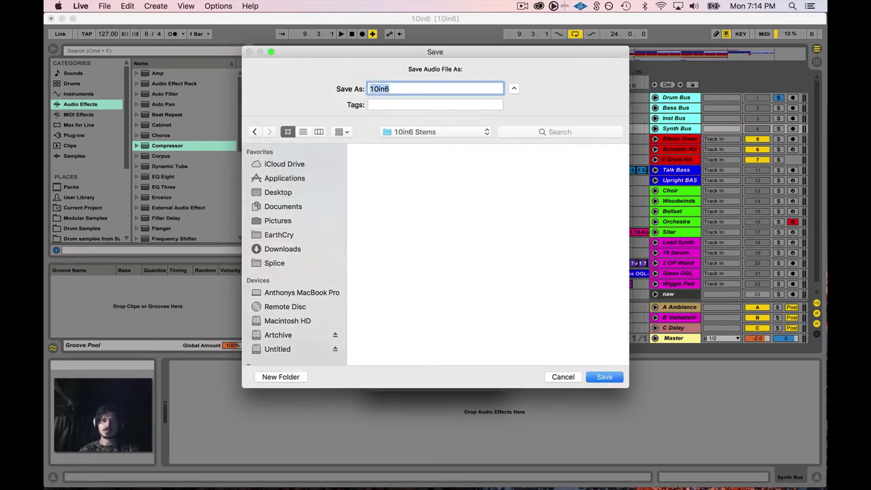
{"action": "left_click", "coordinate": [599, 376]}
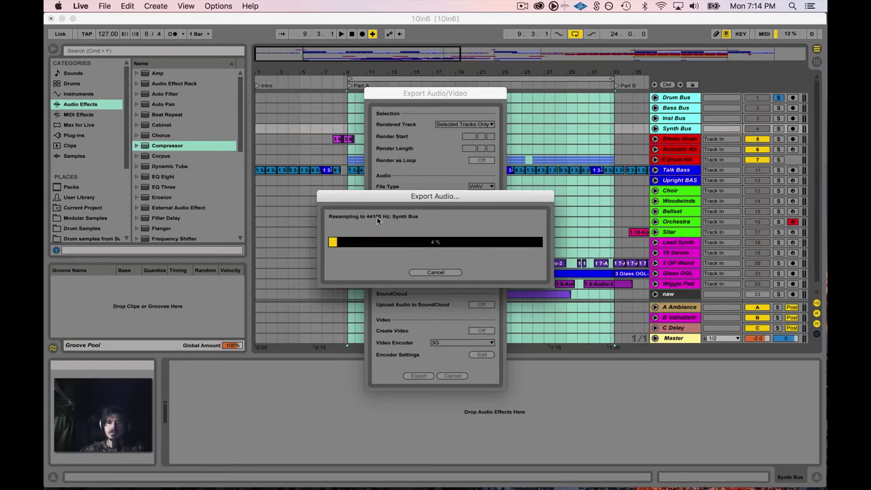
Switch to Finder and browse the EarthCry folder for the exported stems folder.
{"action": "key", "text": "ctrl+Up"}
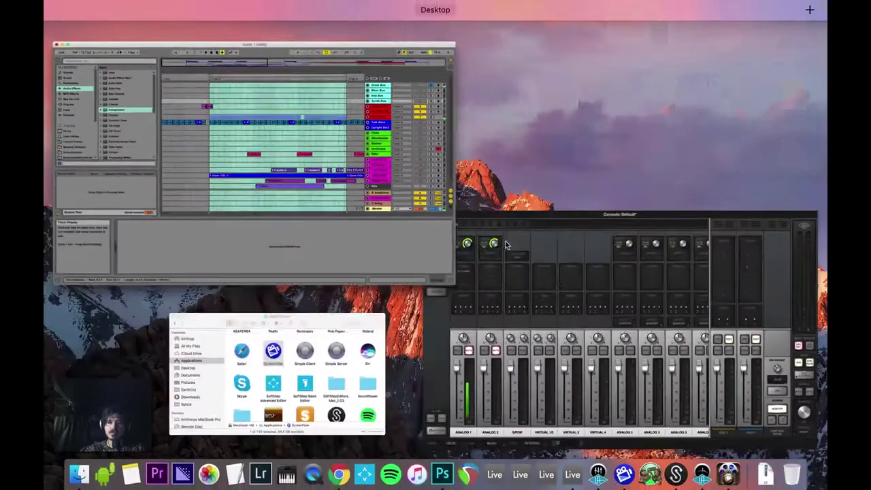
{"action": "left_click", "coordinate": [299, 347]}
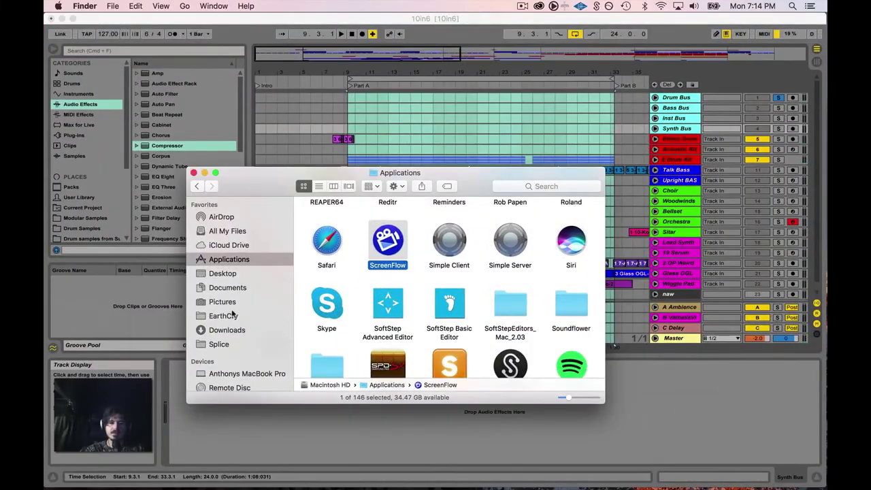
{"action": "left_click", "coordinate": [223, 316]}
{"action": "scroll", "coordinate": [502, 257], "scroll_direction": "down", "scroll_amount": 10}
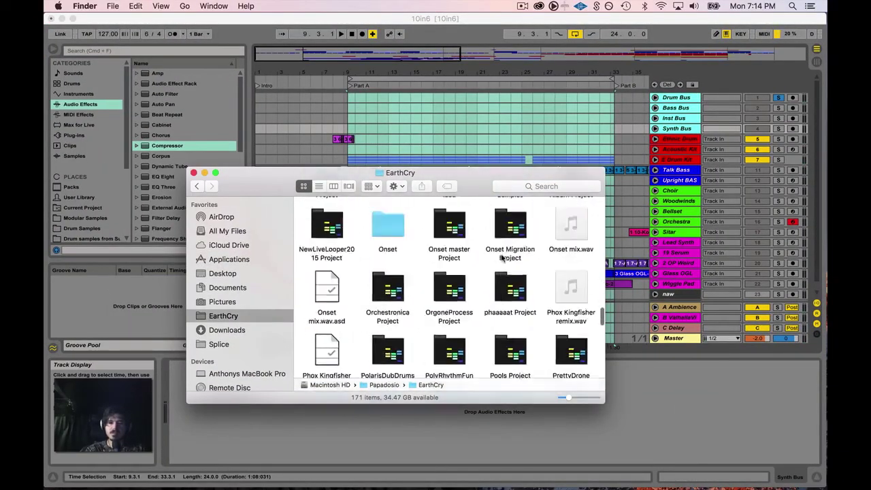
{"action": "scroll", "coordinate": [502, 257], "scroll_direction": "down", "scroll_amount": 8}
{"action": "scroll", "coordinate": [476, 282], "scroll_direction": "up", "scroll_amount": 10}
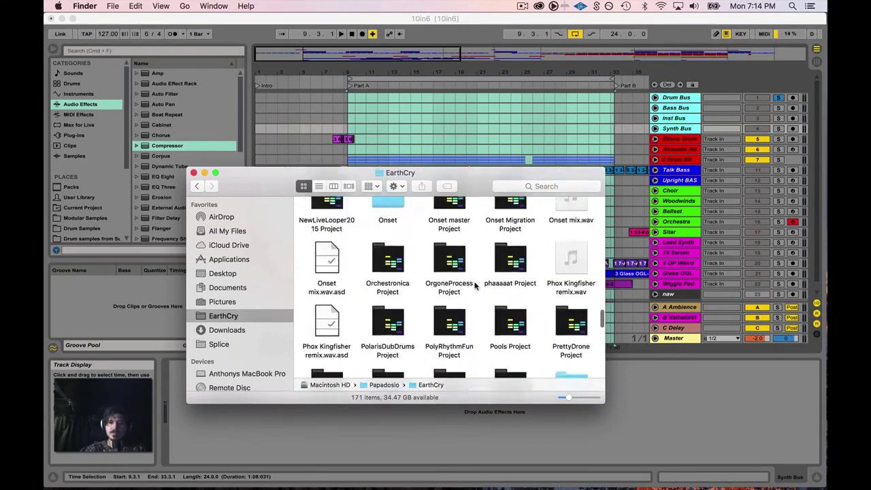
Search Finder for 10in6, open the 10in6 Stems folder and move its window up to view the exported files.
{"action": "left_click", "coordinate": [575, 187]}
{"action": "type", "text": "10"}
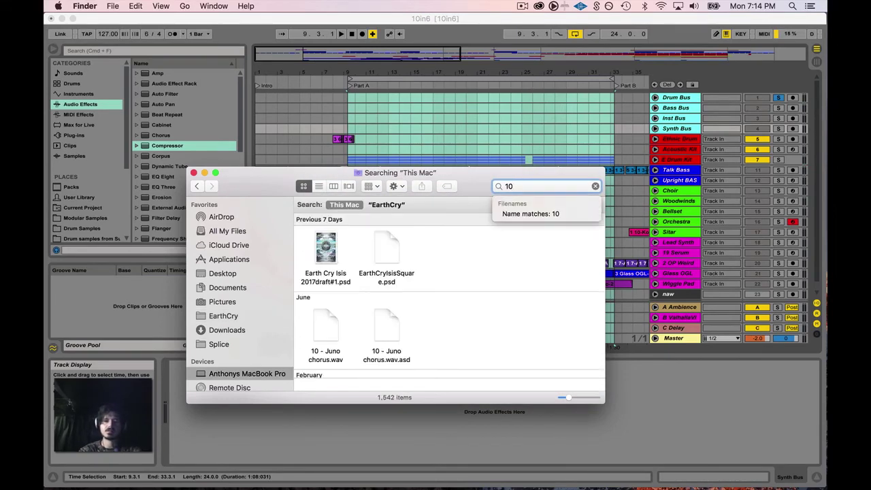
{"action": "type", "text": "in6"}
{"action": "double_click", "coordinate": [508, 270]}
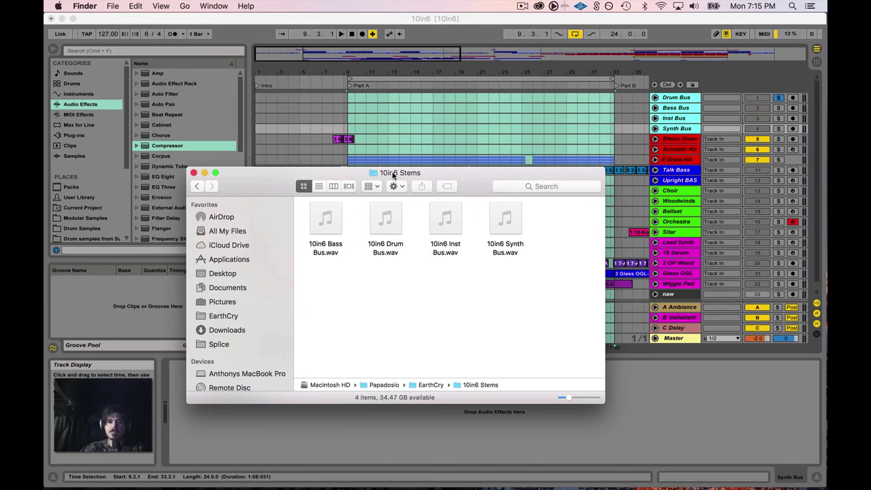
{"action": "left_click_drag", "start_coordinate": [393, 175], "coordinate": [411, 121]}
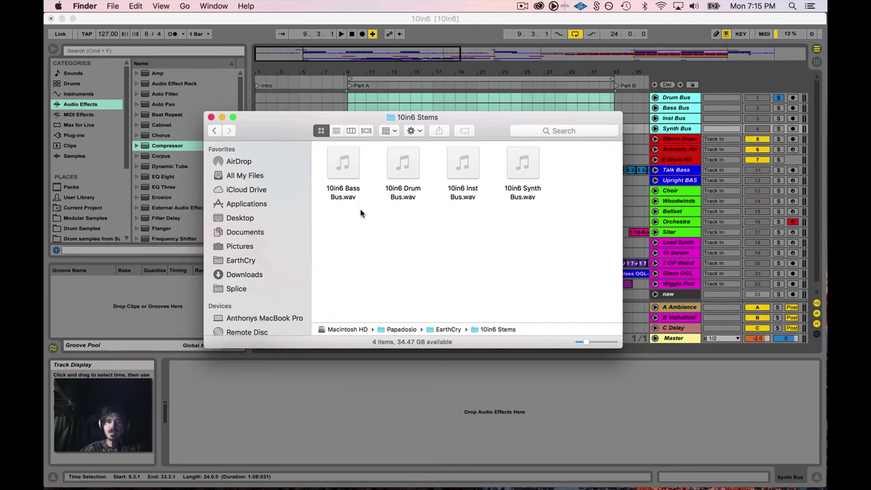
Close the 10in6 Stems window, switch back to Live and zoom the arrangement out to the whole song.
{"action": "mouse_move", "coordinate": [334, 157]}
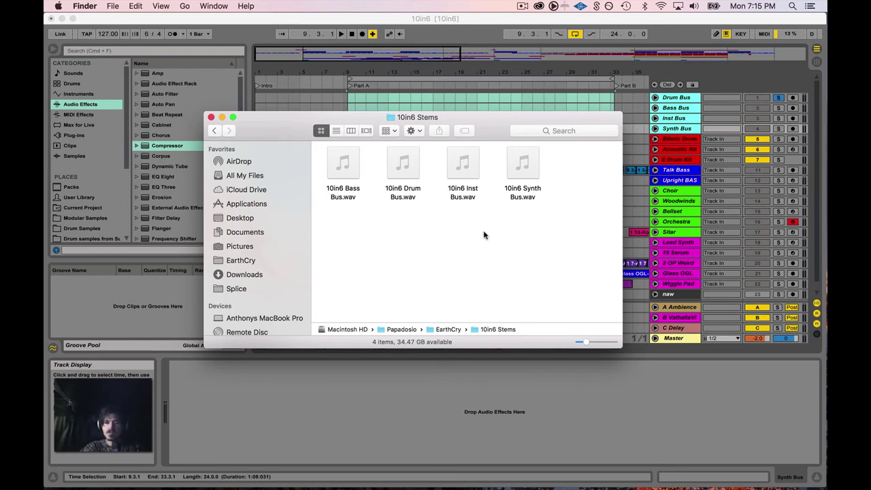
{"action": "left_click", "coordinate": [211, 117]}
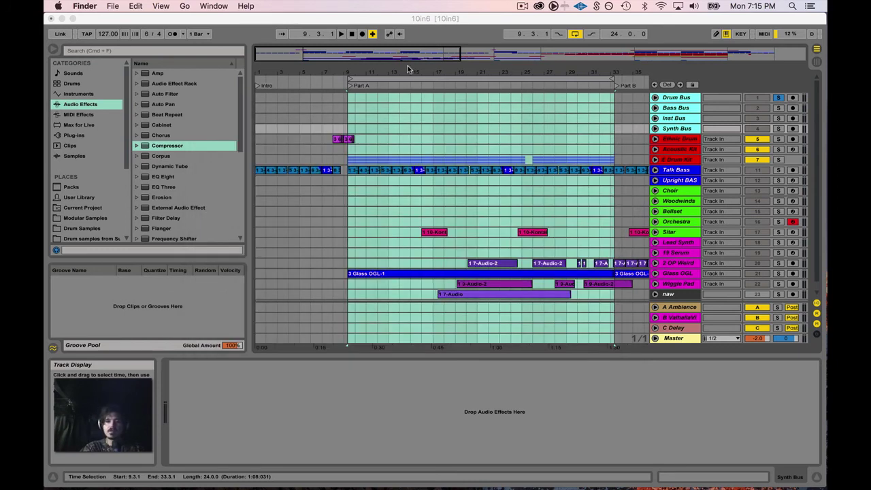
{"action": "left_click", "coordinate": [410, 71]}
{"action": "left_click_drag", "start_coordinate": [390, 48], "coordinate": [390, 31]}
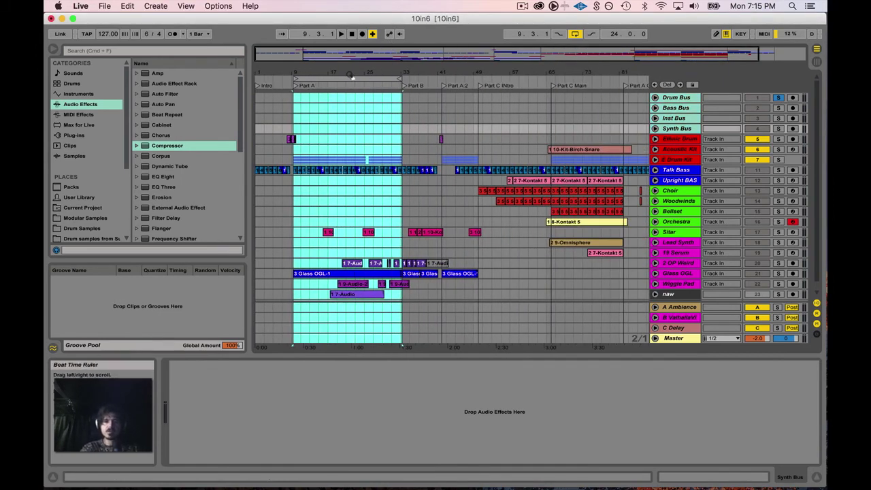
{"action": "left_click_drag", "start_coordinate": [305, 53], "coordinate": [680, 106]}
Go through the Drum, Bass, Inst and Synth Bus tracks one by one to review the four buses.
{"action": "left_click", "coordinate": [683, 109]}
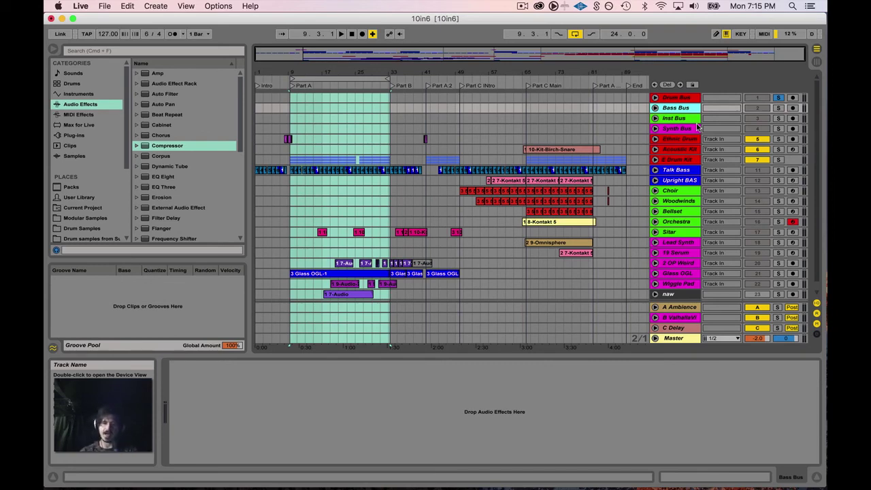
{"action": "left_click", "coordinate": [689, 98]}
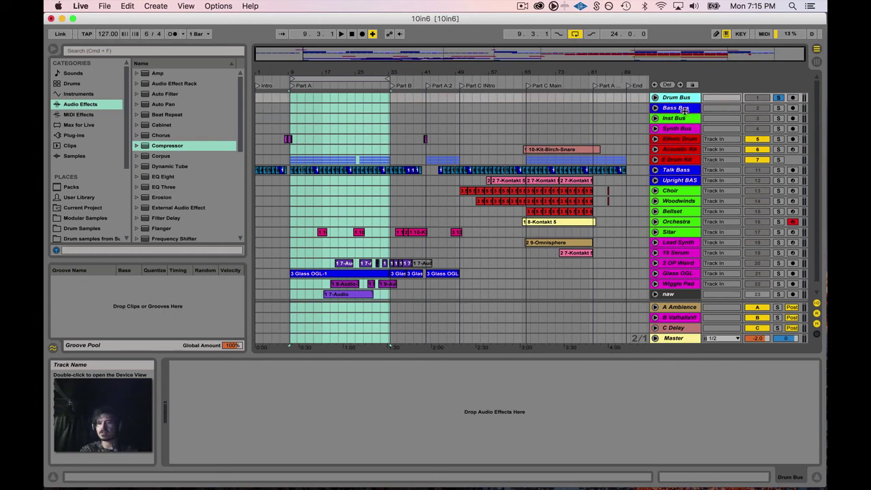
{"action": "left_click", "coordinate": [684, 119]}
{"action": "left_click", "coordinate": [680, 129]}
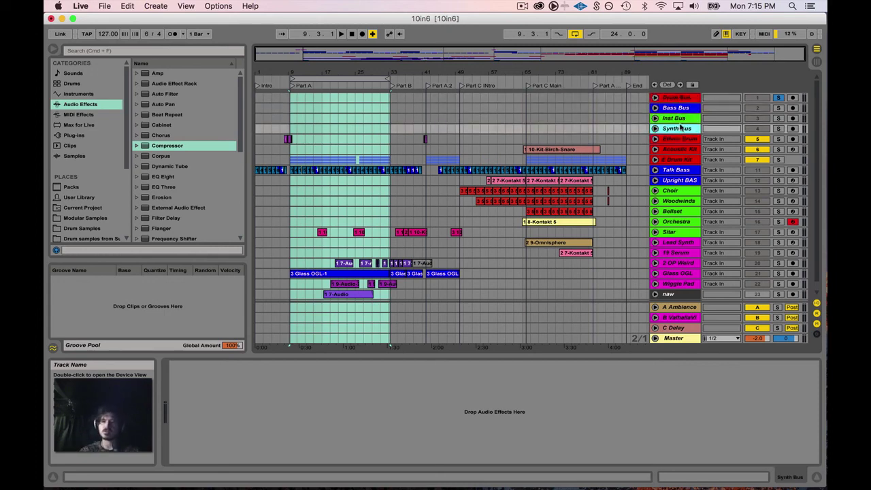
{"action": "left_click", "coordinate": [682, 100]}
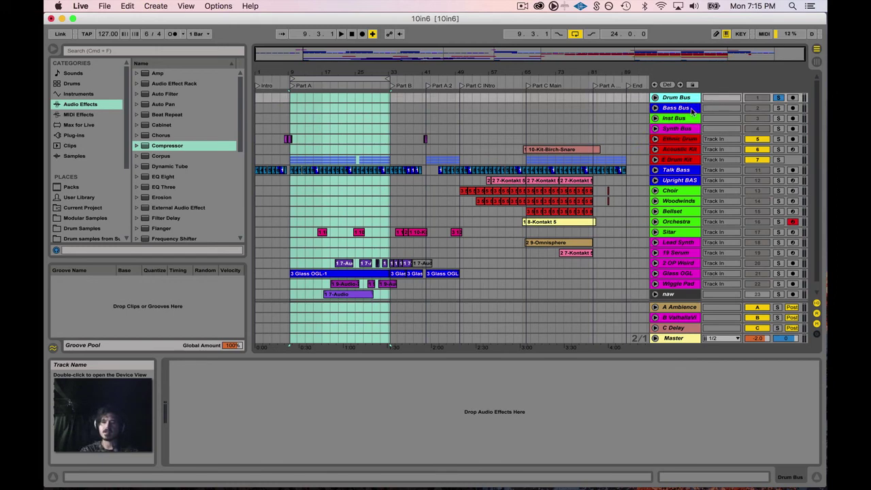
{"action": "key", "text": "Down"}
{"action": "key", "text": "Down"}
{"action": "key", "text": "Down"}
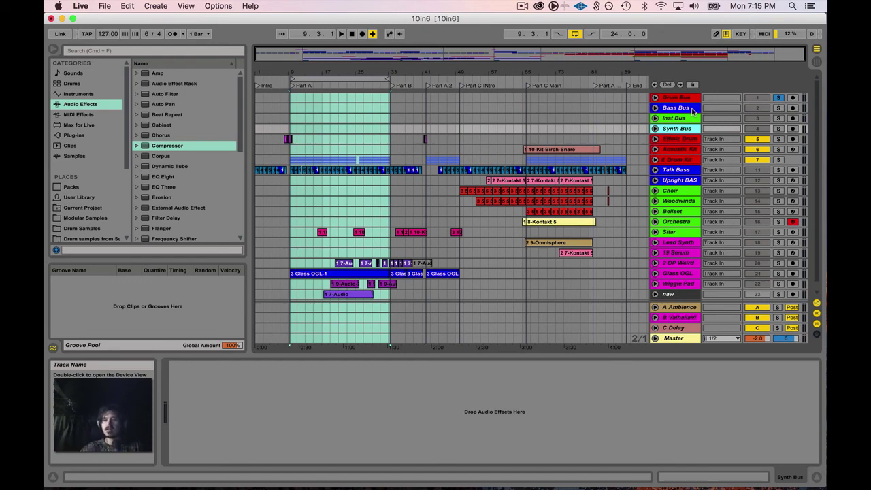
Turn off solo on the Drum Bus track.
{"action": "left_click", "coordinate": [778, 98]}
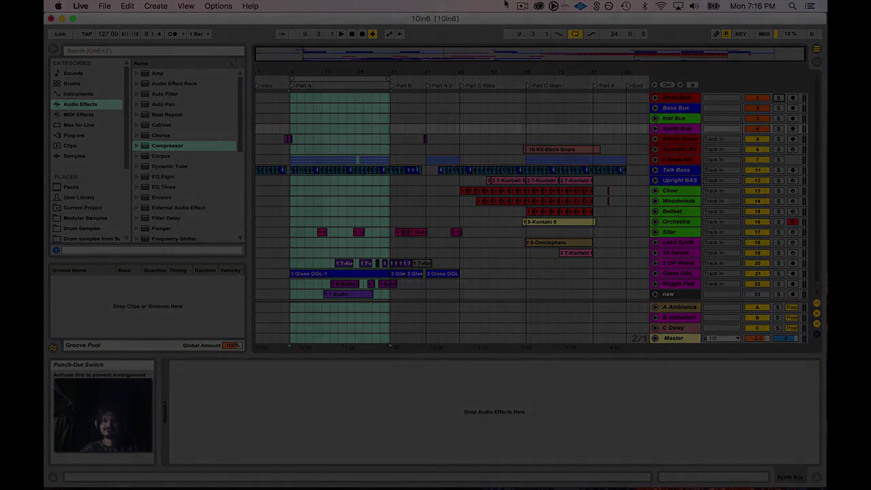
{"action": "left_click", "coordinate": [522, 7]}
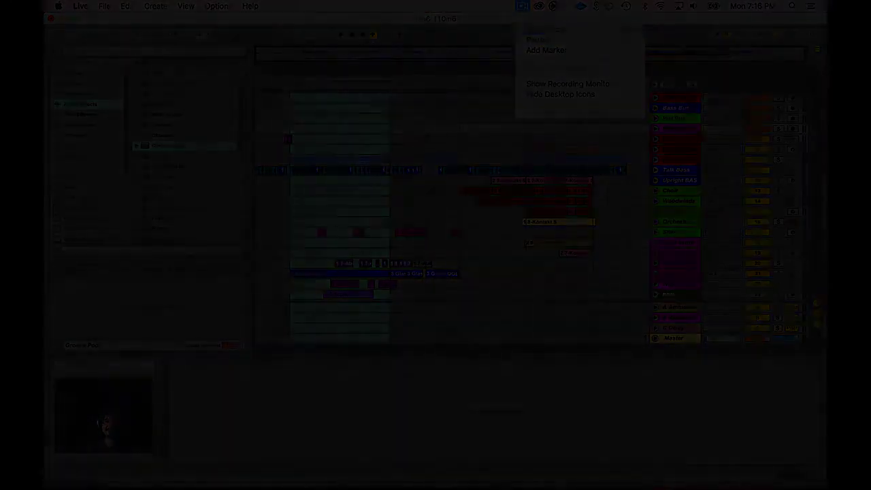